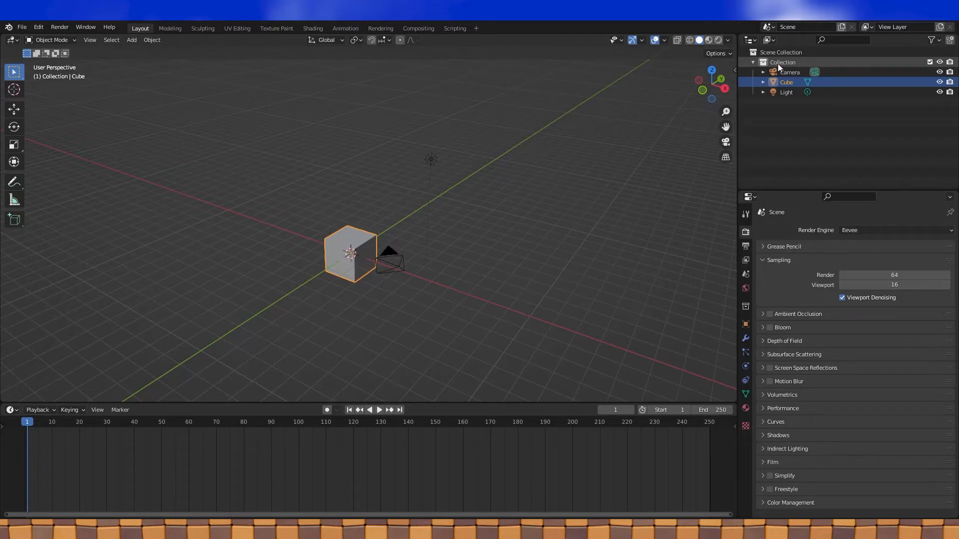
# - Create a new collection named Sonic and move the Cube into it
pyautogui.click(720, 65)
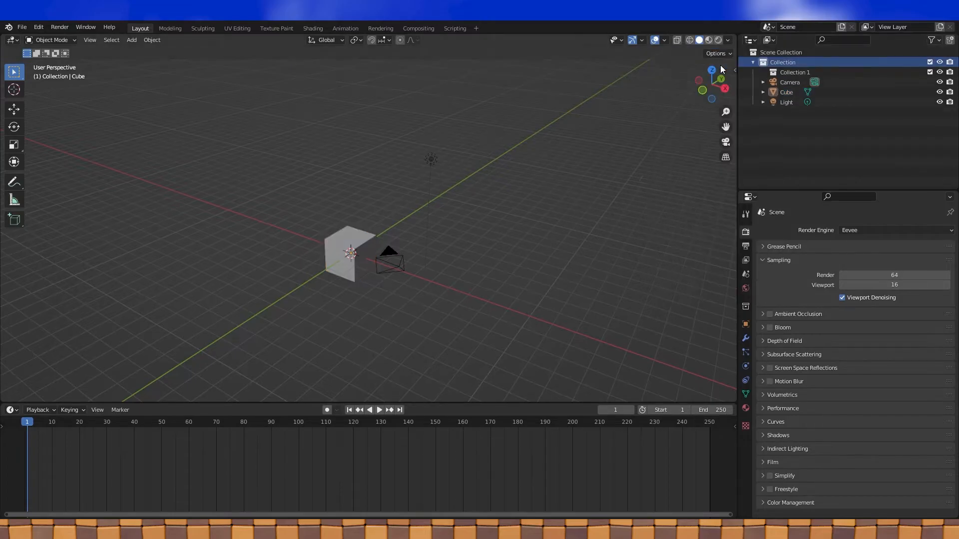
pyautogui.doubleClick(807, 73)
pyautogui.write('Sonic')
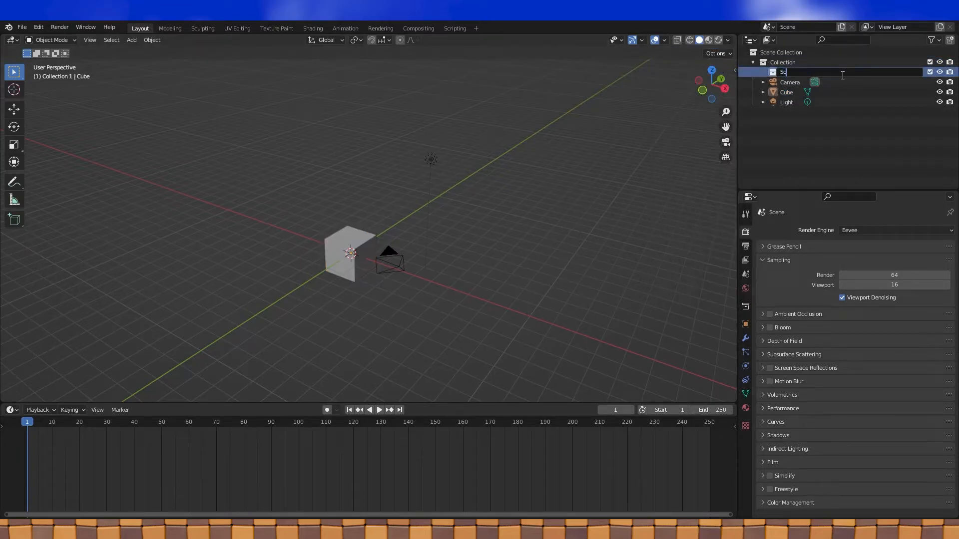
pyautogui.press('Return')
pyautogui.moveTo(790, 90); pyautogui.dragTo(788, 72)
# - Add a second collection under Collection and name it Reference
pyautogui.rightClick(783, 62)
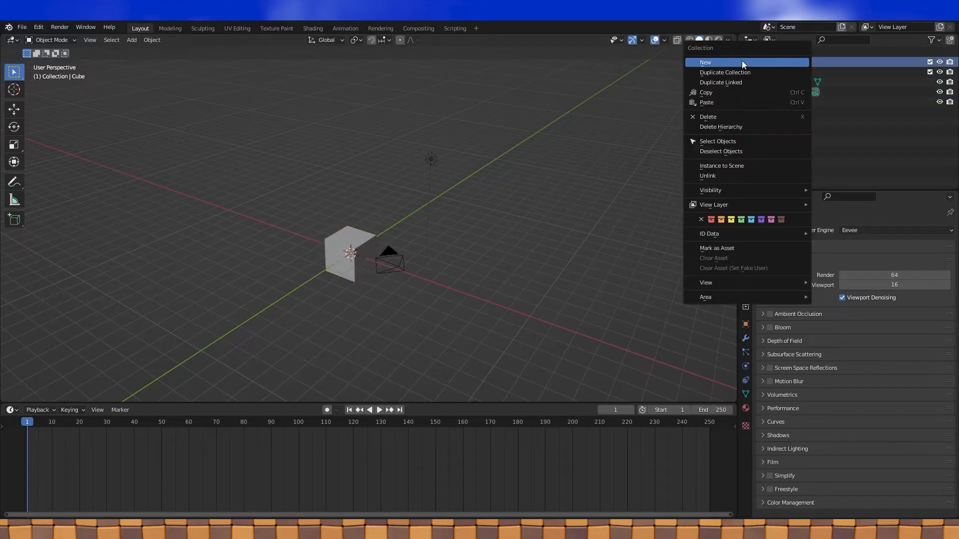
pyautogui.click(741, 62)
pyautogui.doubleClick(793, 91)
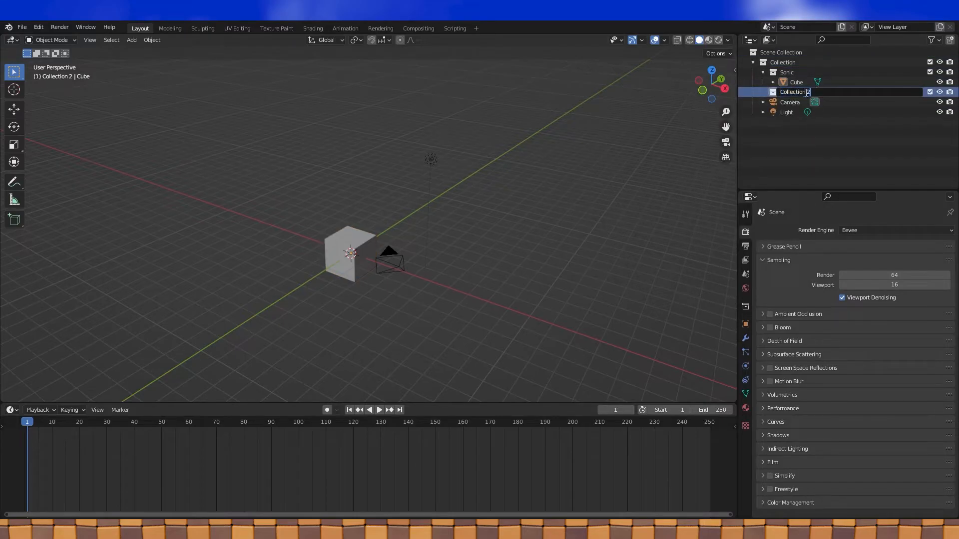
pyautogui.write('Reference')
pyautogui.press('Return')
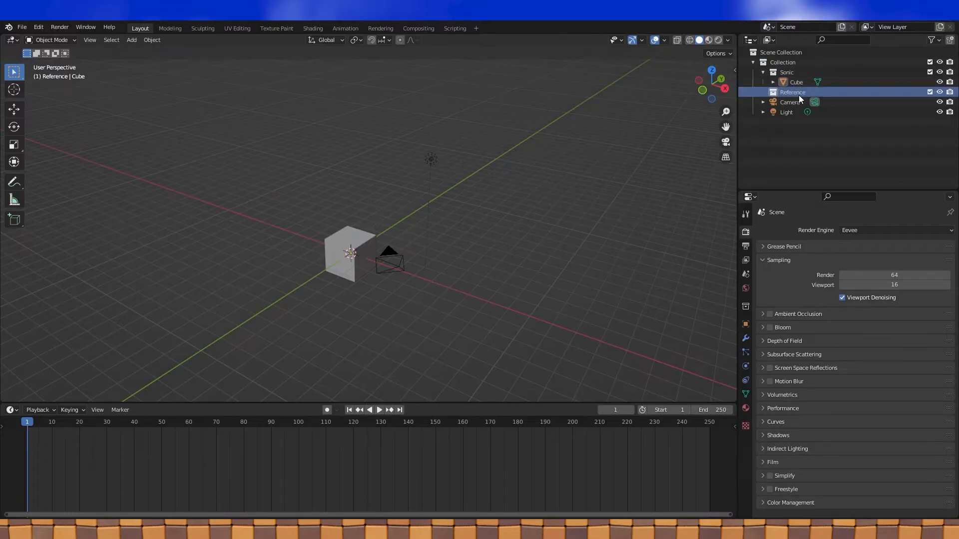
# - Add a third collection named Archive and place it above Reference
pyautogui.click(787, 63)
pyautogui.rightClick(787, 62)
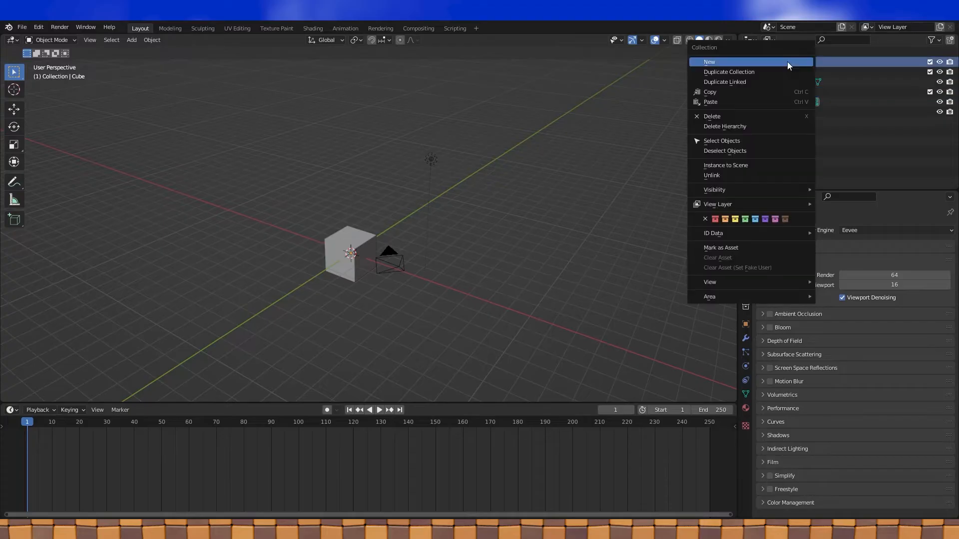
pyautogui.click(736, 61)
pyautogui.doubleClick(788, 102)
pyautogui.write('A')
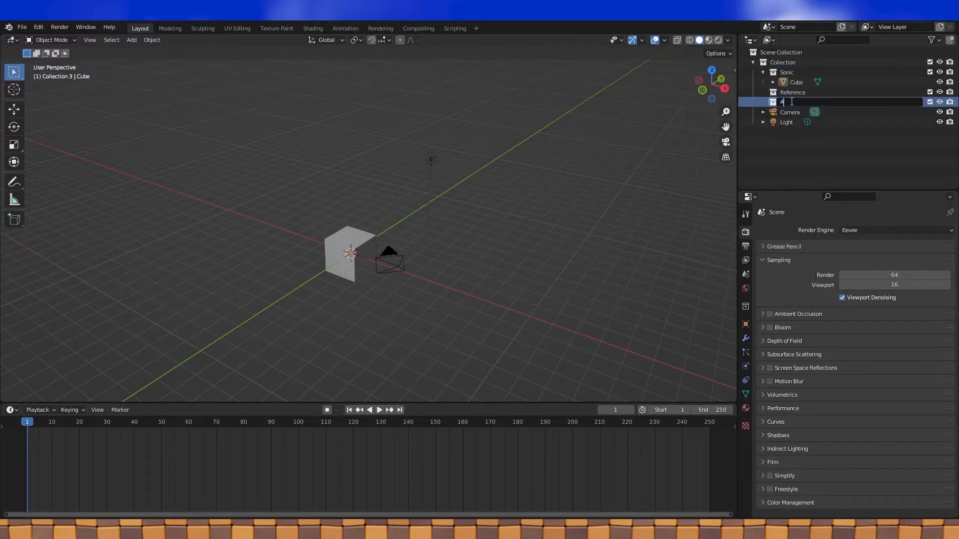
pyautogui.write('rchive')
pyautogui.press('Return')
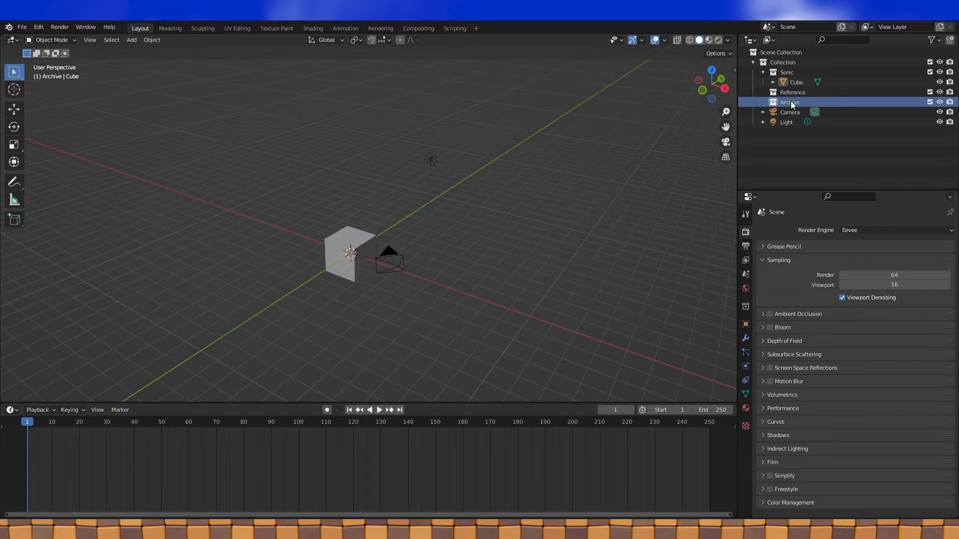
pyautogui.moveTo(790, 101); pyautogui.dragTo(793, 91)
# - Rename the Cube object to Shoes
pyautogui.click(792, 81)
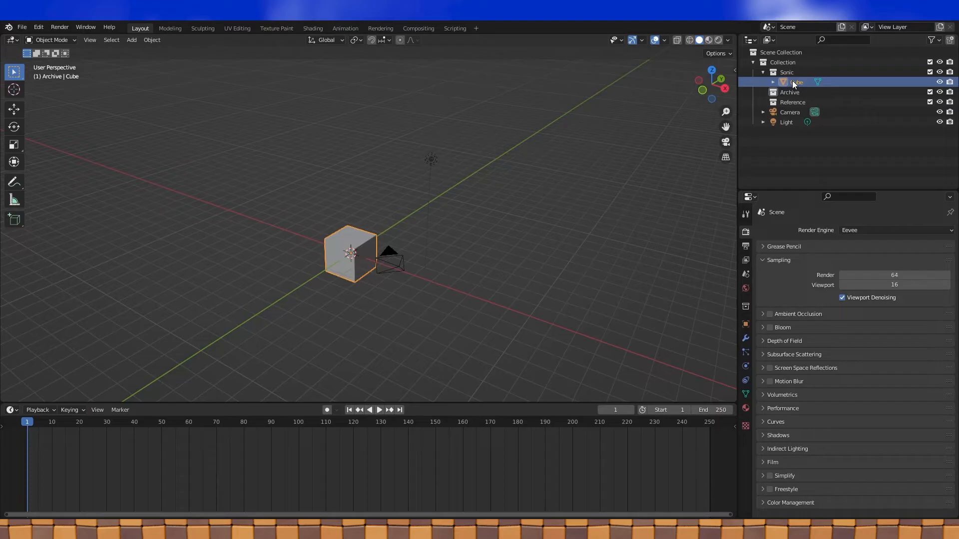
pyautogui.doubleClick(798, 83)
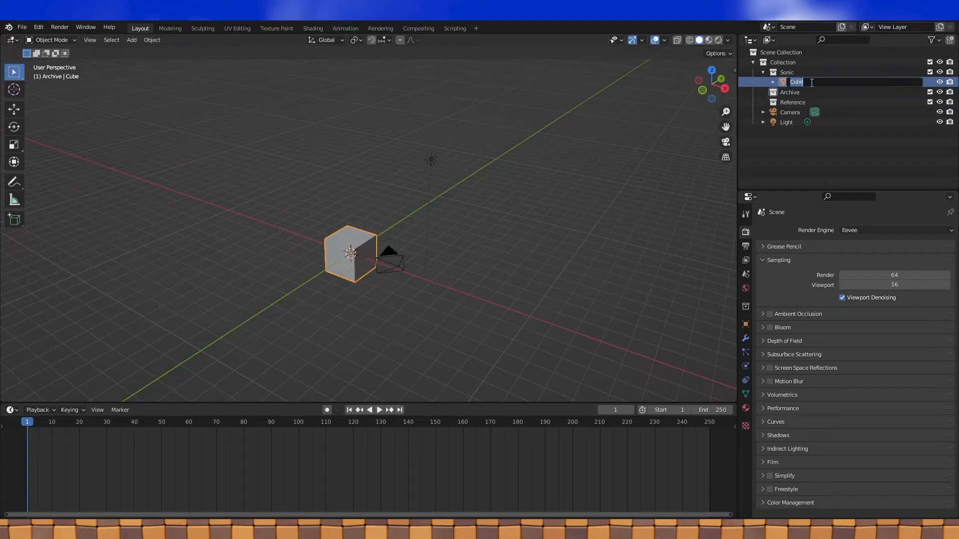
pyautogui.write('Shoes')
pyautogui.press('Return')
# - Show the transform panel and frame the cube in an orthographic front view
pyautogui.moveTo(488, 215); pyautogui.dragTo(448, 192, button='middle')
pyautogui.press('n')
pyautogui.moveTo(448, 251)
pyautogui.mouseDown(button='middle')
pyautogui.moveTo(422, 254)
pyautogui.moveTo(460, 248)
pyautogui.mouseUp(button='middle')
pyautogui.press('space')
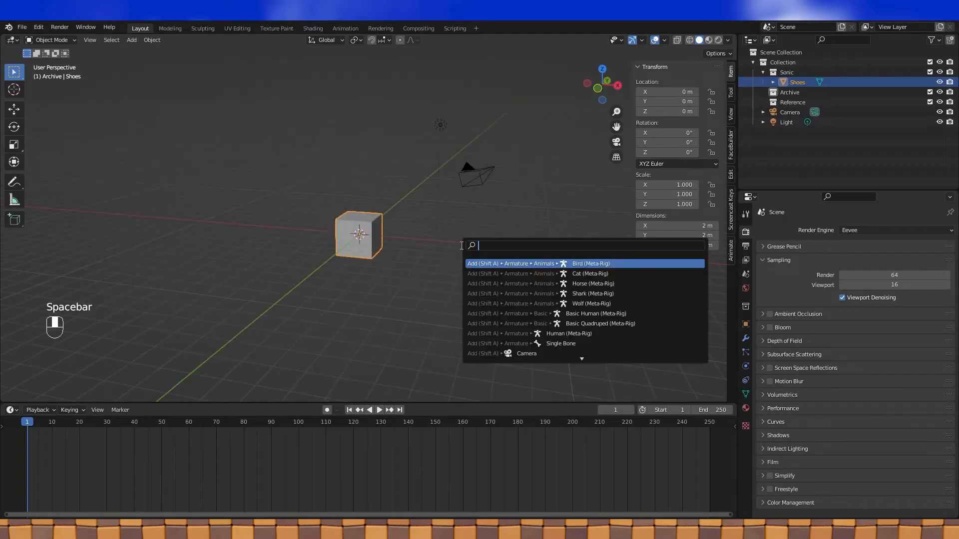
pyautogui.moveTo(436, 254); pyautogui.dragTo(449, 259, button='middle')
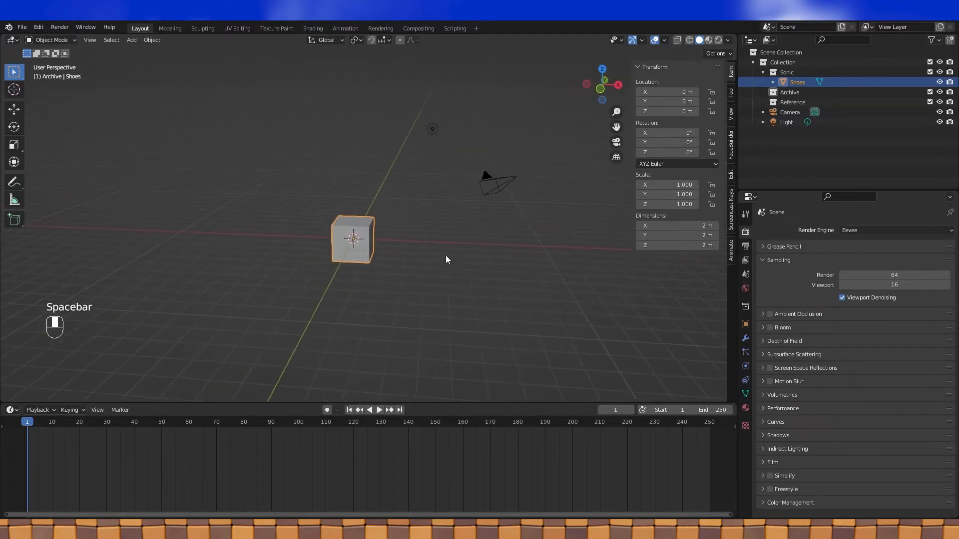
pyautogui.press('KP_5')
pyautogui.press('KP_1')
pyautogui.scroll(2, 443, 257)
pyautogui.moveTo(445, 256)
pyautogui.keyDown('shift'); pyautogui.mouseDown(button='middle')
pyautogui.moveTo(488, 251)
pyautogui.moveTo(436, 251)
pyautogui.mouseUp(button='middle'); pyautogui.keyUp('shift')
pyautogui.scroll(2, 487, 252)
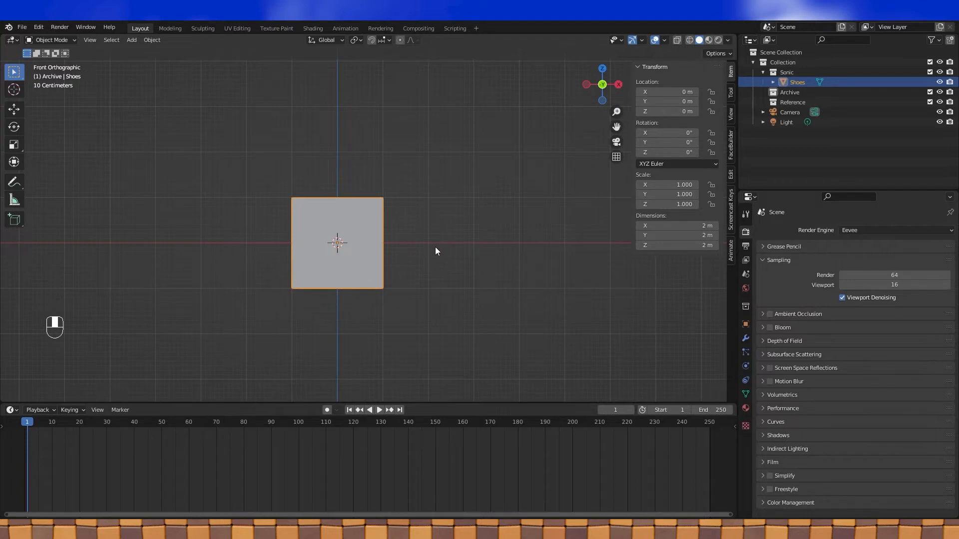
# - In Edit Mode, select all geometry and scale it about 3x along Y
pyautogui.press('Tab')
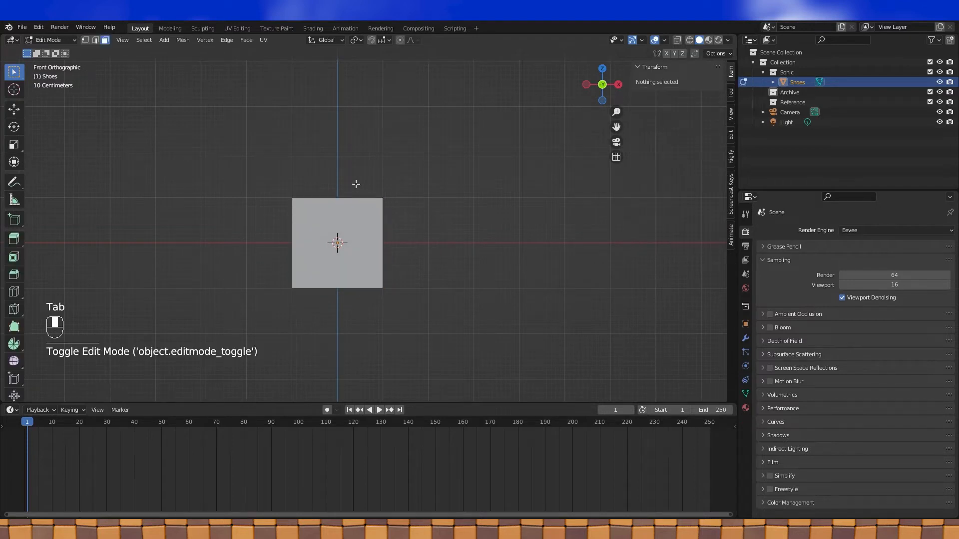
pyautogui.press('a')
pyautogui.moveTo(428, 215); pyautogui.dragTo(463, 216, button='middle')
pyautogui.press('s')
pyautogui.press('y')
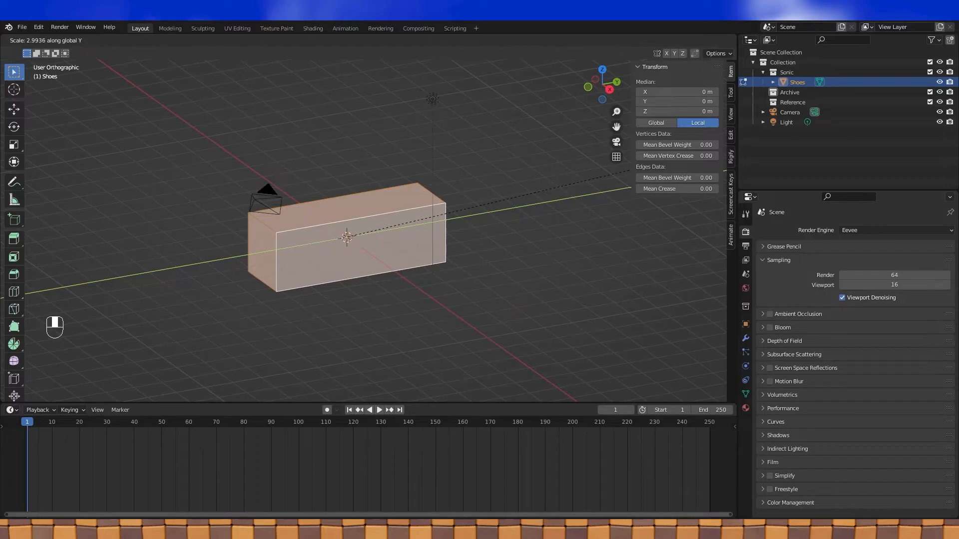
pyautogui.click(690, 156)
pyautogui.moveTo(431, 289); pyautogui.dragTo(418, 266, button='middle')
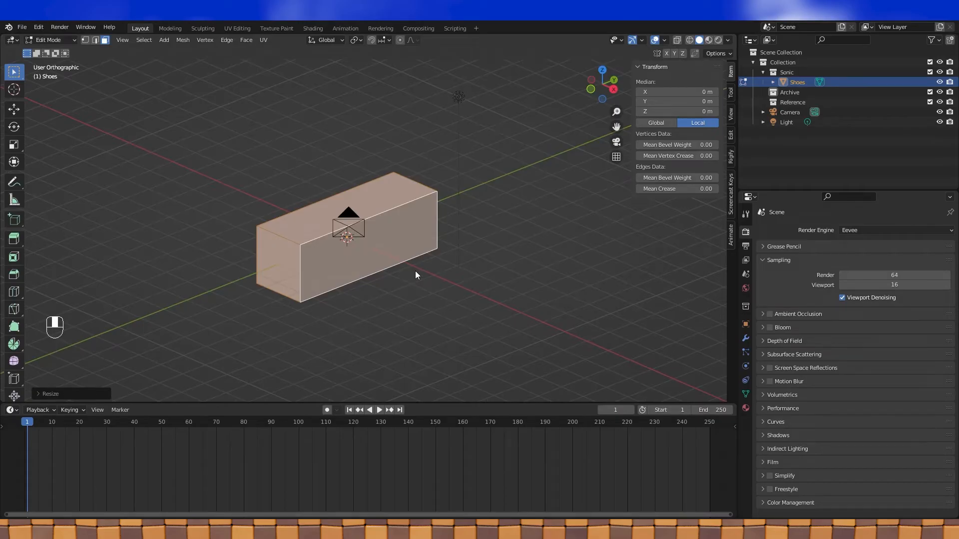
# - Add a Subdivision Surface modifier with viewport level 2 and Optimal Display off
pyautogui.click(747, 339)
pyautogui.click(828, 230)
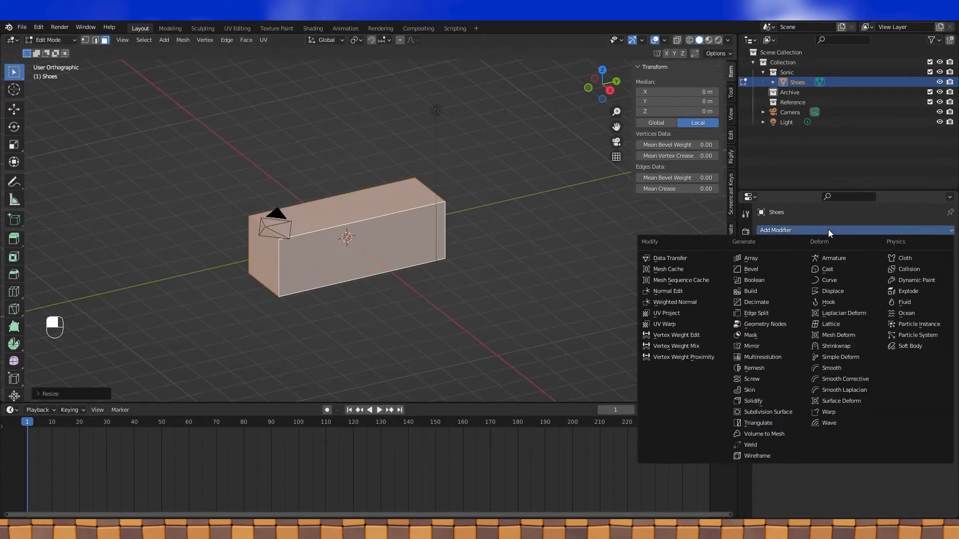
pyautogui.click(776, 412)
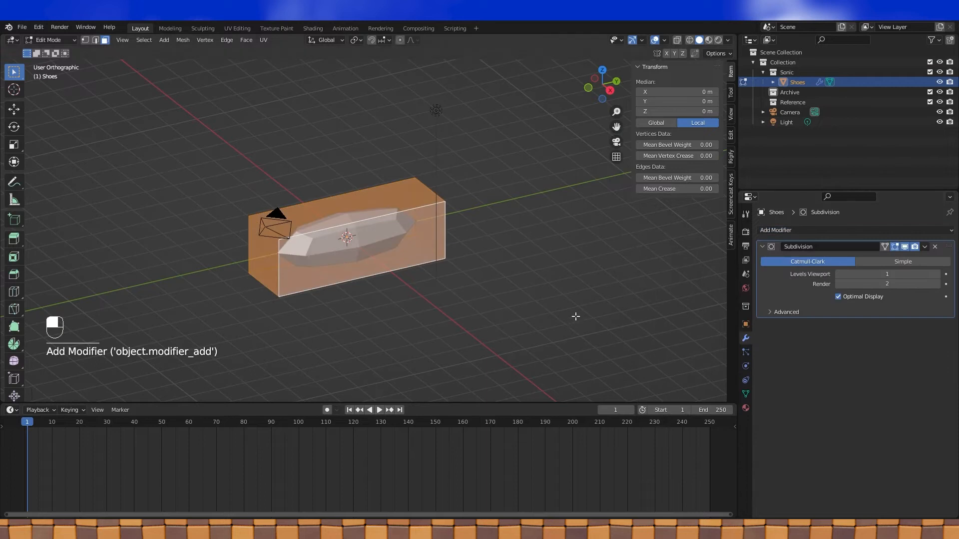
pyautogui.click(838, 297)
pyautogui.moveTo(513, 271)
pyautogui.keyDown('shift'); pyautogui.mouseDown(button='middle')
pyautogui.moveTo(528, 277)
pyautogui.moveTo(522, 269)
pyautogui.mouseUp(button='middle'); pyautogui.keyUp('shift')
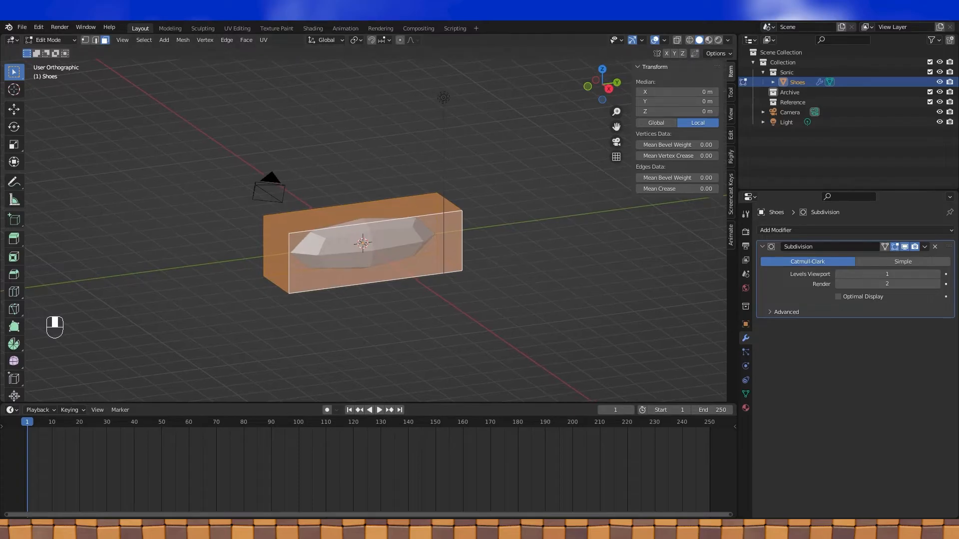
pyautogui.click(933, 275)
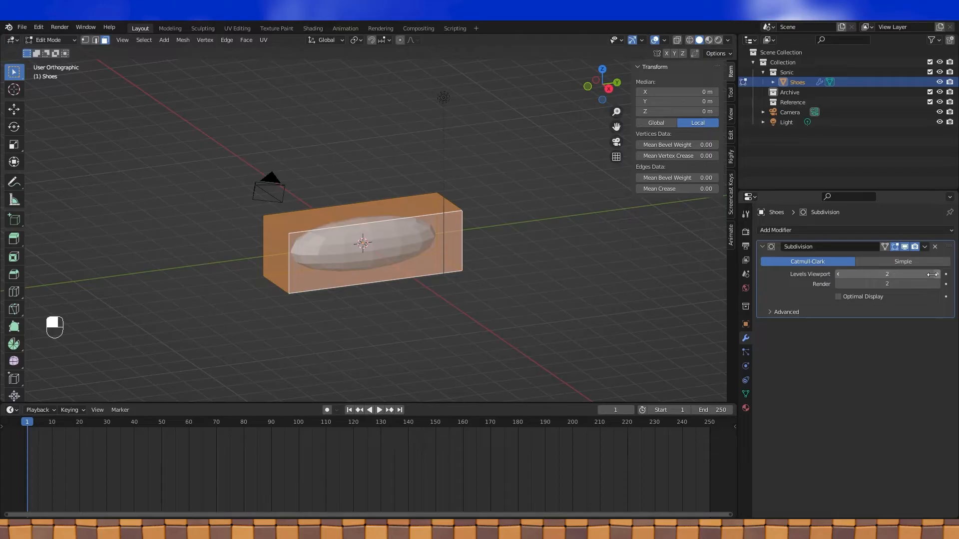
# - Preview the smoothed shape in Object Mode, then show the mesh as wireframe
pyautogui.press('Tab')
pyautogui.moveTo(465, 277); pyautogui.dragTo(406, 276, button='middle')
pyautogui.press('Tab')
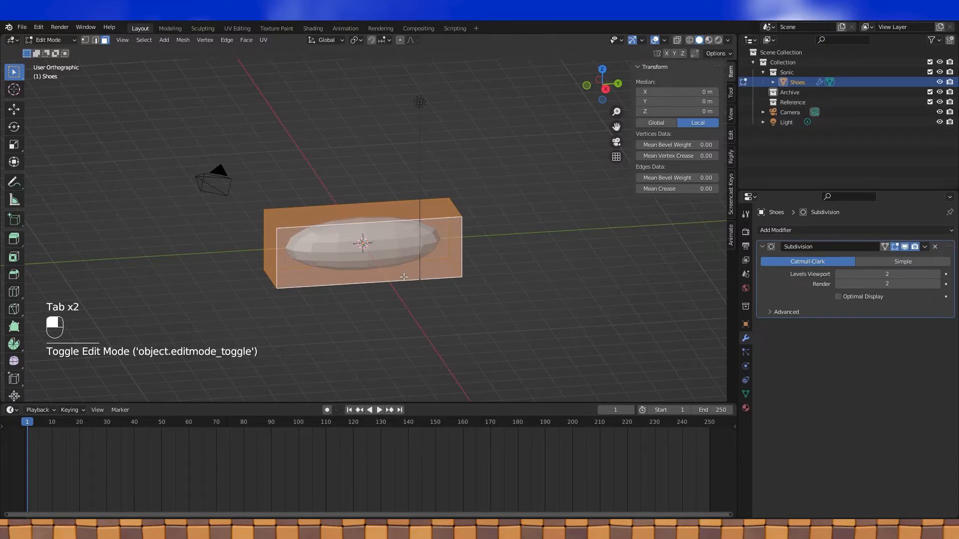
pyautogui.click(691, 41)
pyautogui.scroll(3, 365, 272)
pyautogui.moveTo(366, 273); pyautogui.dragTo(358, 257, button='middle')
# - Compare Optimal Display on and off, leave it off, and select the bottom face
pyautogui.press('Tab')
pyautogui.press('Tab')
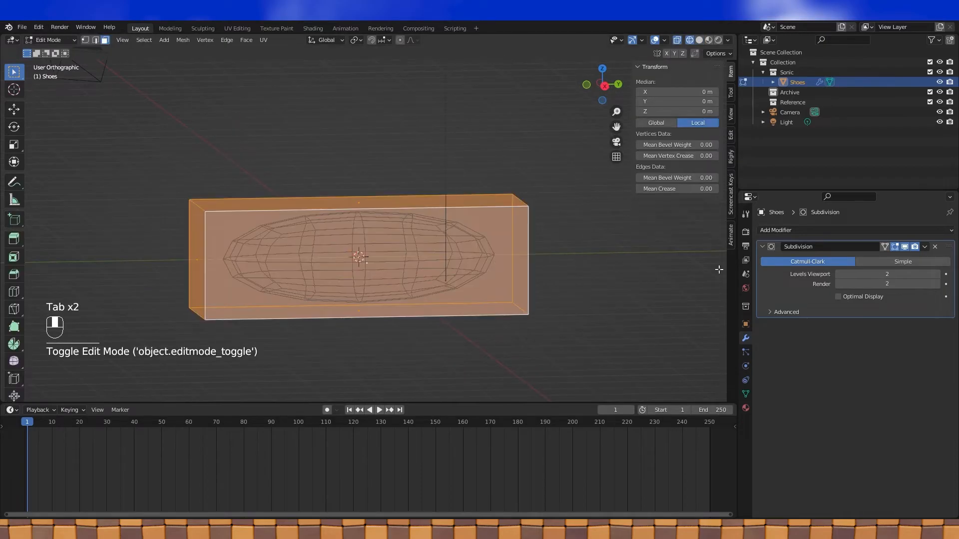
pyautogui.click(838, 297)
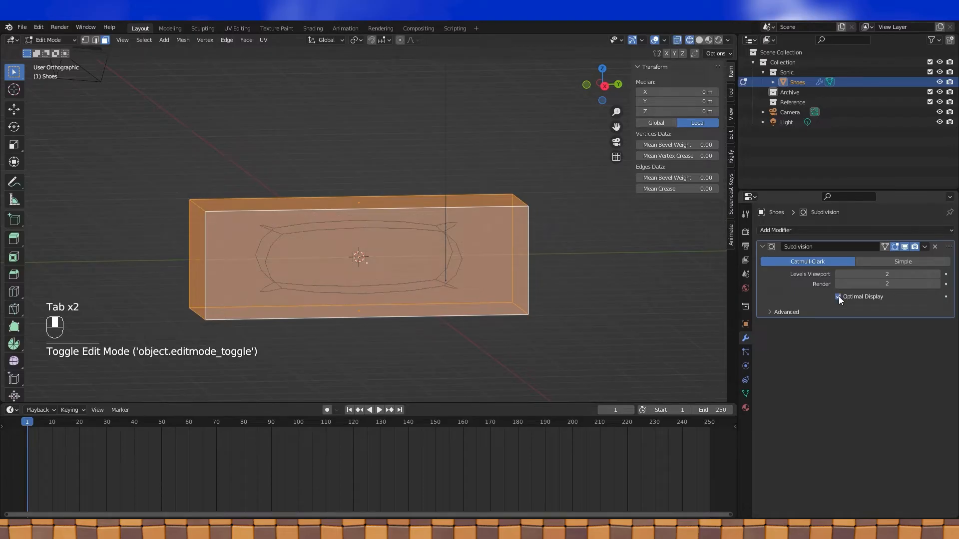
pyautogui.click(839, 297)
pyautogui.moveTo(581, 258); pyautogui.dragTo(550, 236, button='middle')
pyautogui.click(355, 288)
pyautogui.moveTo(368, 281); pyautogui.dragTo(390, 300, button='middle')
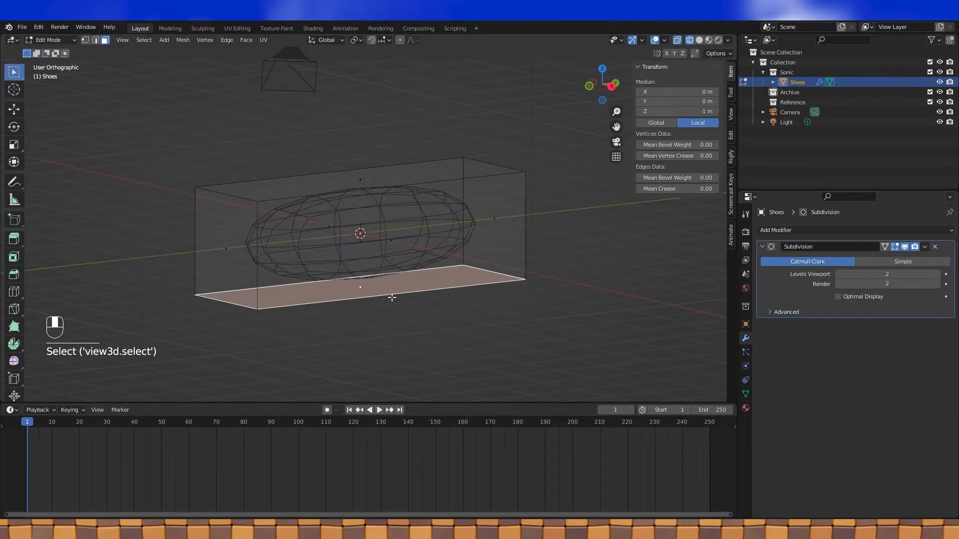
# - Add an Edge Split modifier above Subdivision, disable Edge Angle, and mark the bottom edges sharp
pyautogui.click(868, 231)
pyautogui.click(779, 315)
pyautogui.moveTo(949, 326); pyautogui.dragTo(948, 247)
pyautogui.click(838, 261)
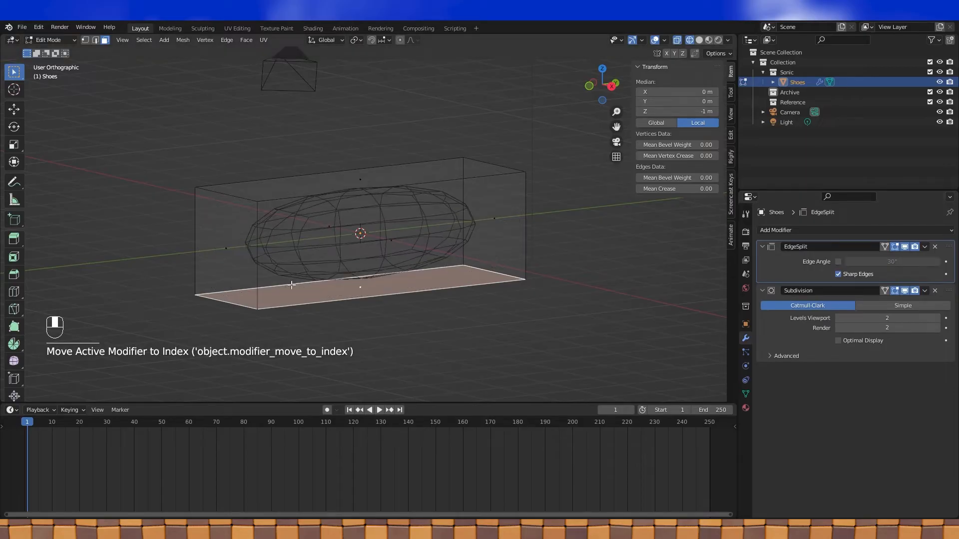
pyautogui.hotkey('ctrl', 'e')
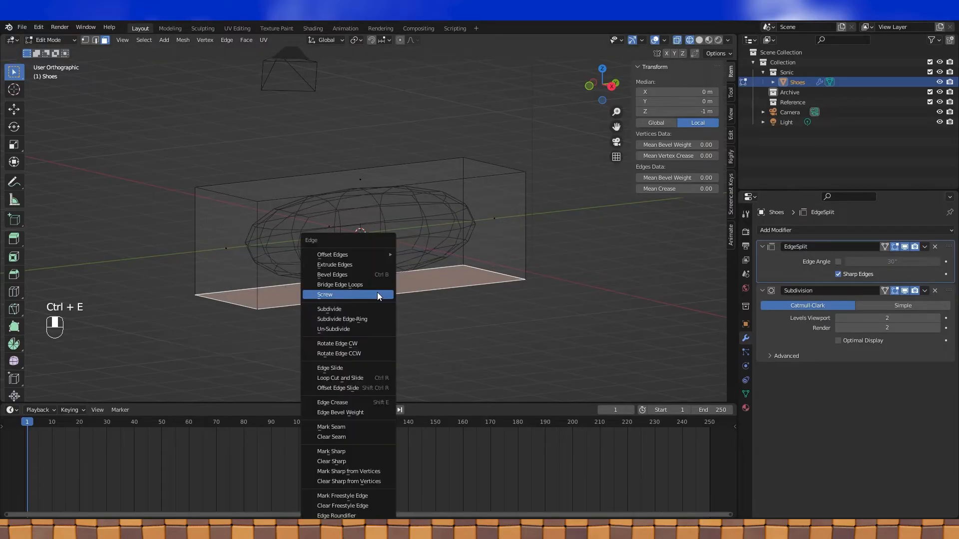
pyautogui.click(344, 451)
pyautogui.moveTo(434, 289)
pyautogui.mouseDown(button='middle')
pyautogui.moveTo(504, 292)
pyautogui.moveTo(460, 287)
pyautogui.moveTo(419, 253)
pyautogui.moveTo(408, 260)
pyautogui.moveTo(429, 283)
pyautogui.mouseUp(button='middle')
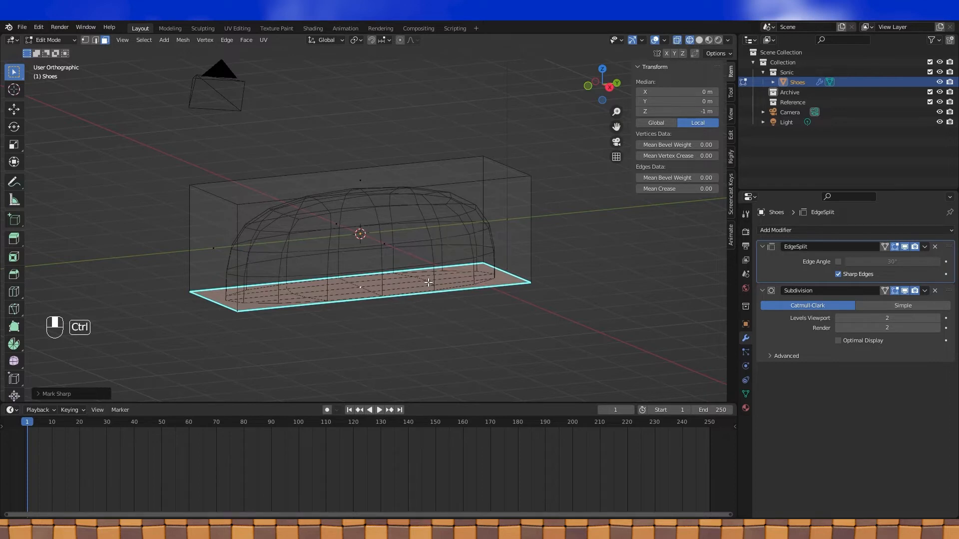
# - Undo the sharp marking, remove Edge Split, and delete the bottom face
pyautogui.hotkey('ctrl', 'z')
pyautogui.click(935, 247)
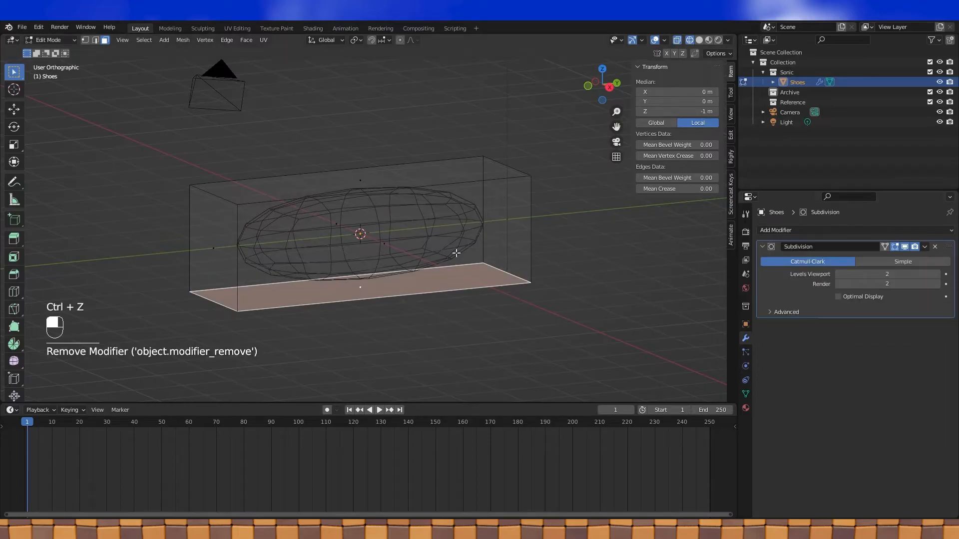
pyautogui.press('x')
pyautogui.click(381, 299)
pyautogui.moveTo(505, 250); pyautogui.dragTo(522, 262, button='middle')
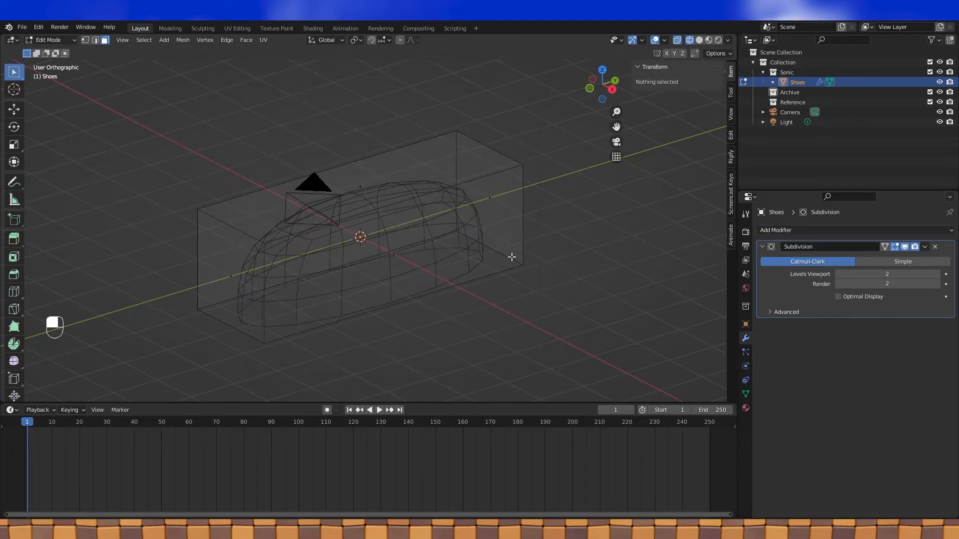
pyautogui.press('KP_3')
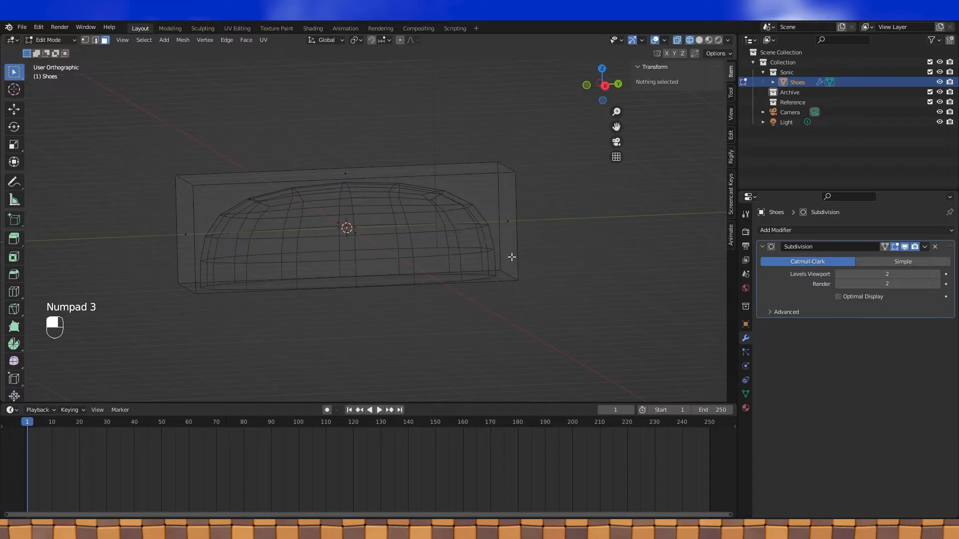
# - In edge select mode, raise the cage's right-end top edge along Z
pyautogui.press('KP_3')
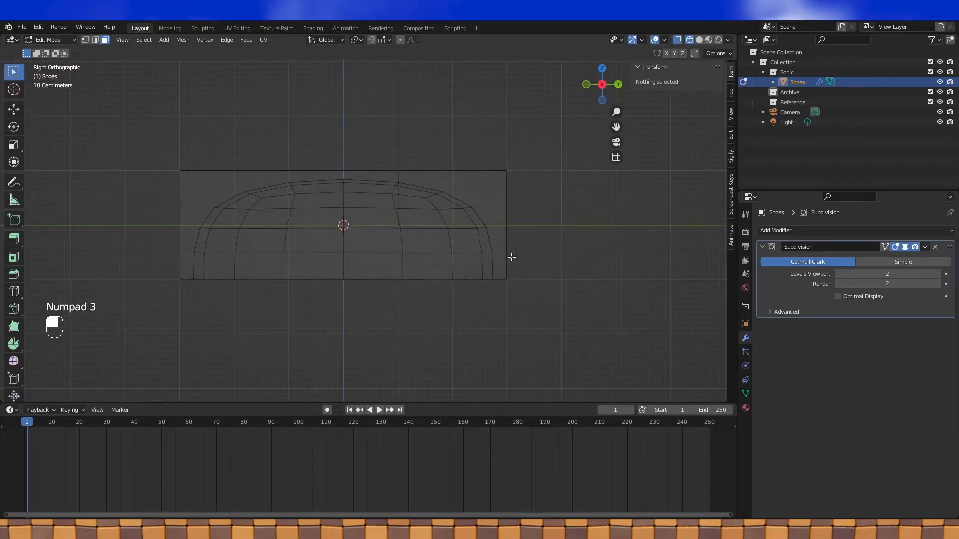
pyautogui.keyDown('shift'); pyautogui.moveTo(387, 258); pyautogui.dragTo(440, 269, button='middle'); pyautogui.keyUp('shift')
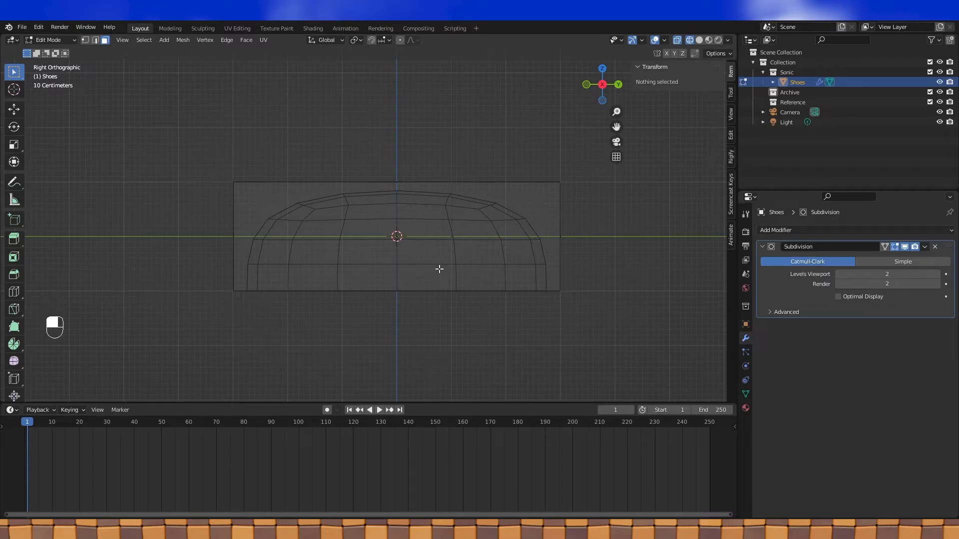
pyautogui.click(95, 40)
pyautogui.moveTo(600, 193); pyautogui.dragTo(475, 223, button='middle')
pyautogui.click(559, 186)
pyautogui.press('KP_3')
pyautogui.press('g')
pyautogui.press('z')
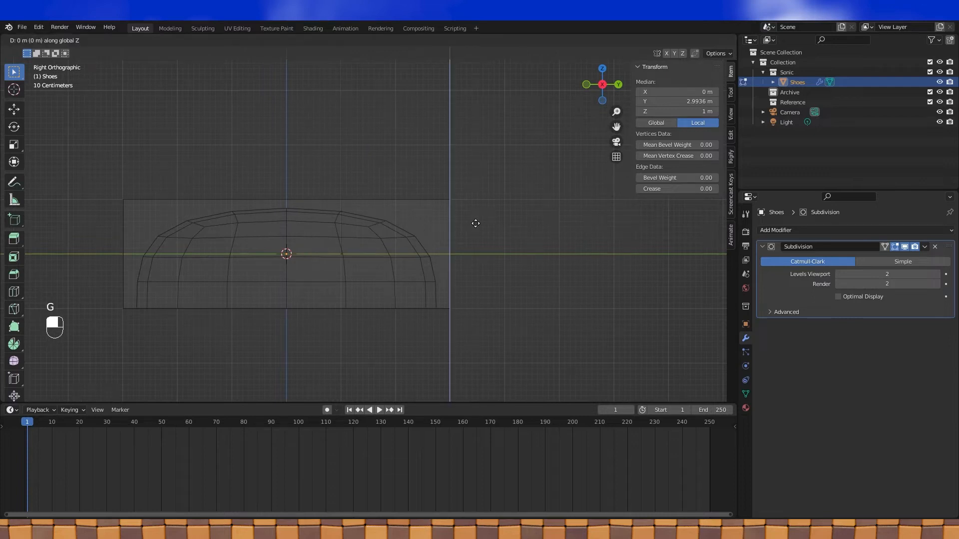
pyautogui.click(471, 197)
pyautogui.keyDown('shift'); pyautogui.moveTo(439, 195); pyautogui.dragTo(494, 196, button='middle'); pyautogui.keyUp('shift')
pyautogui.moveTo(495, 196); pyautogui.dragTo(512, 208, button='middle')
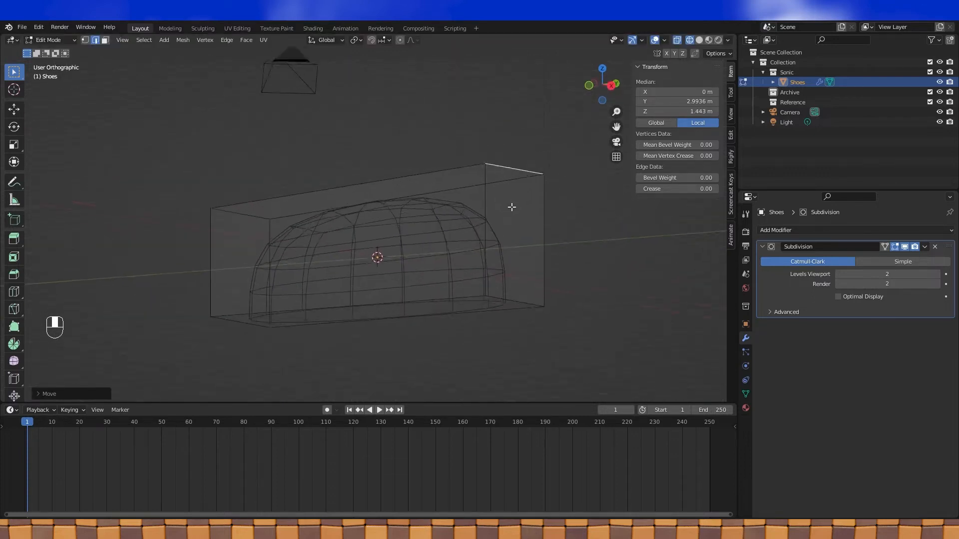
pyautogui.click(65, 394)
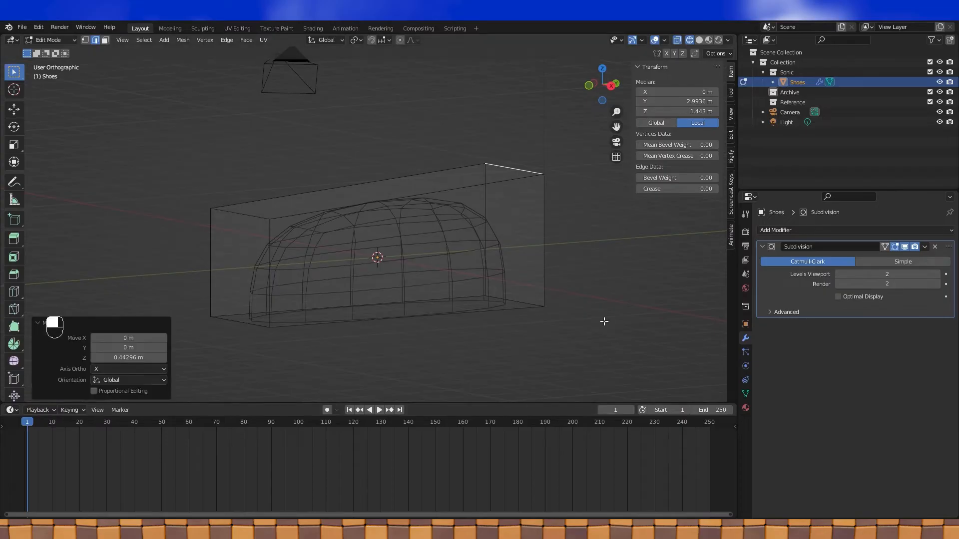
# - Lower the left-end top edge along Z, about 1.07 m, so the top slopes left
pyautogui.click(225, 219)
pyautogui.keyDown('shift'); pyautogui.moveTo(224, 218); pyautogui.dragTo(369, 217, button='middle'); pyautogui.keyUp('shift')
pyautogui.press('g')
pyautogui.press('z')
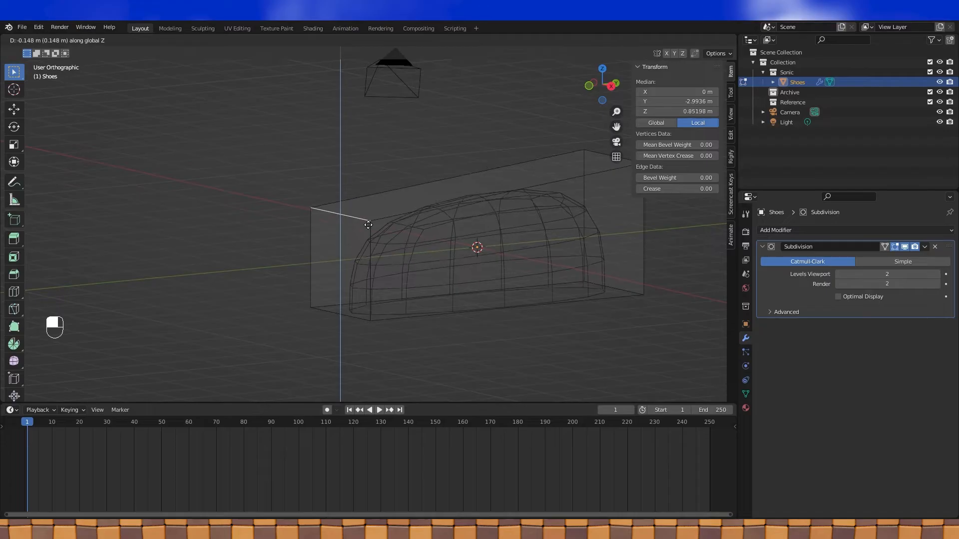
pyautogui.click(344, 271)
pyautogui.moveTo(534, 294); pyautogui.dragTo(498, 294, button='middle')
pyautogui.press('Tab')
pyautogui.press('Tab')
# - Cut six evenly spaced vertical edge loops across the shoe in side view
pyautogui.press('KP_3')
pyautogui.keyDown('shift'); pyautogui.moveTo(563, 264); pyautogui.dragTo(485, 182); pyautogui.keyUp('shift')
pyautogui.scroll(3, 469, 182)
pyautogui.keyDown('shift'); pyautogui.moveTo(448, 202); pyautogui.dragTo(421, 208, button='middle'); pyautogui.keyUp('shift')
pyautogui.hotkey('ctrl', 'r')
pyautogui.scroll(1, 388, 191)
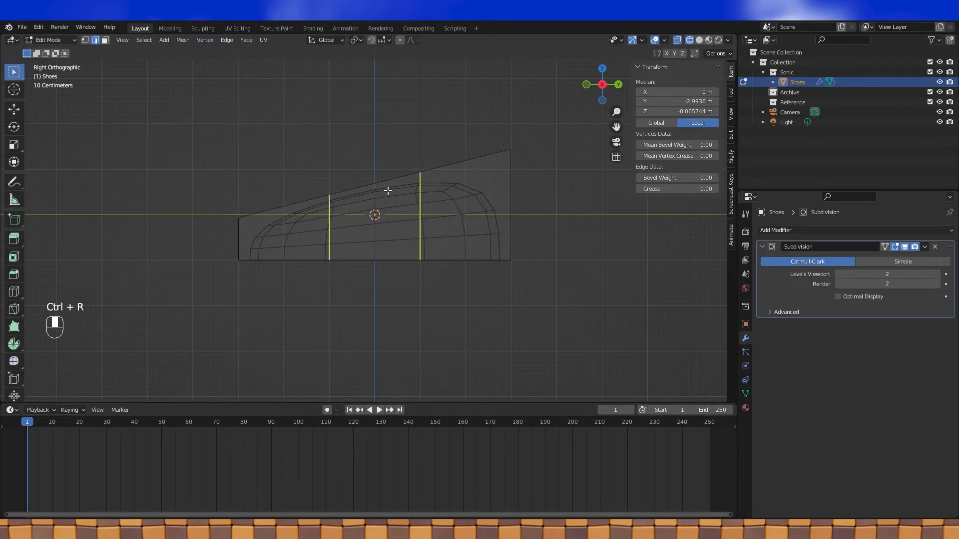
pyautogui.scroll(3, 388, 190)
pyautogui.scroll(1, 387, 190)
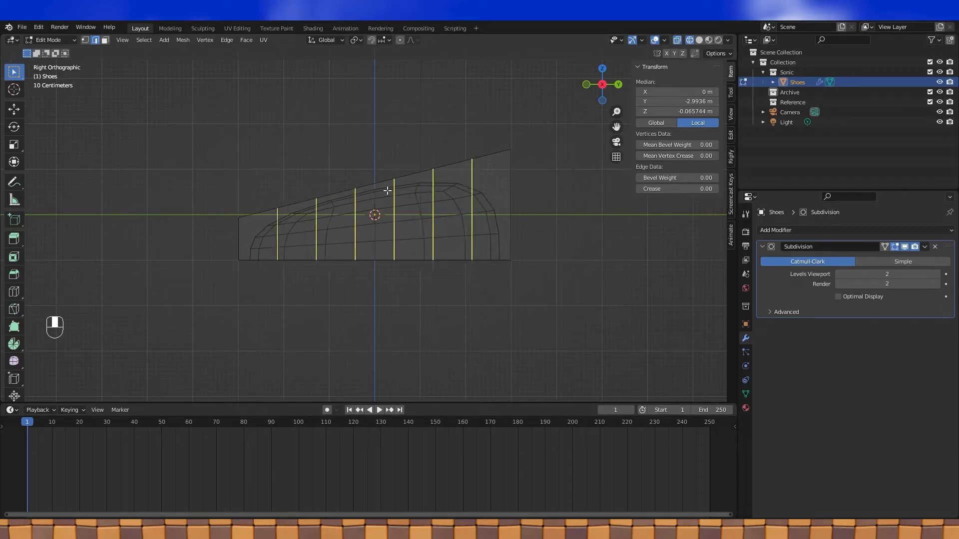
pyautogui.click(387, 190)
pyautogui.rightClick(390, 209)
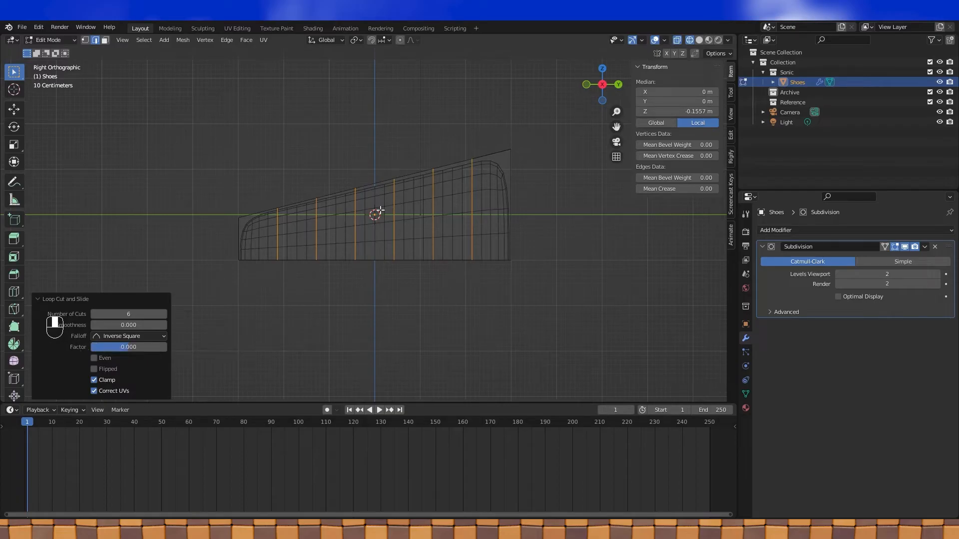
# - Switch to Solid shading and select four of the new edge loops
pyautogui.keyDown('alt'); pyautogui.click(275, 234); pyautogui.keyUp('alt')
pyautogui.moveTo(346, 226)
pyautogui.mouseDown(button='middle')
pyautogui.moveTo(344, 238)
pyautogui.moveTo(358, 234)
pyautogui.mouseUp(button='middle')
pyautogui.click(699, 40)
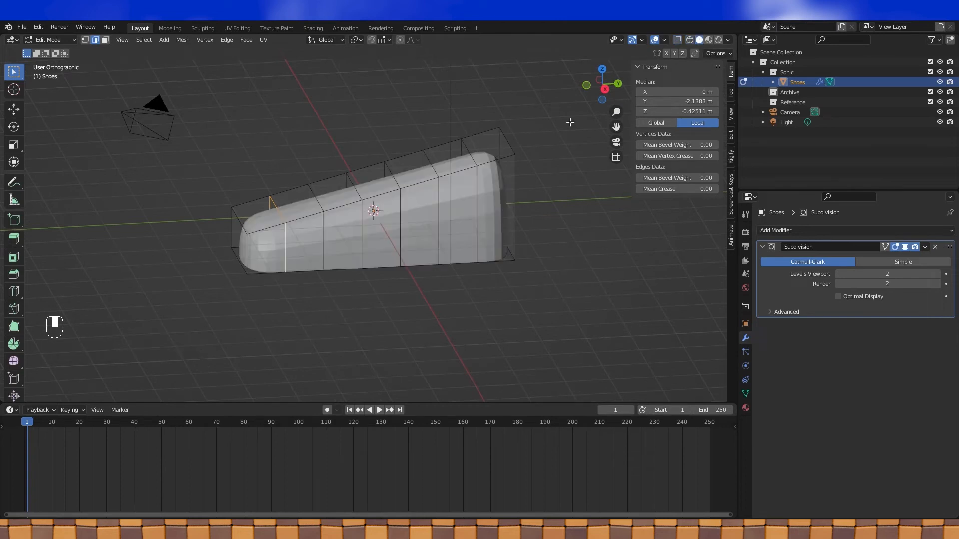
pyautogui.keyDown('alt'); pyautogui.keyDown('shift'); pyautogui.click(364, 224); pyautogui.keyUp('shift'); pyautogui.keyUp('alt')
pyautogui.keyDown('alt'); pyautogui.keyDown('shift'); pyautogui.click(392, 221); pyautogui.keyUp('shift'); pyautogui.keyUp('alt')
pyautogui.keyDown('alt'); pyautogui.keyDown('shift'); pyautogui.click(467, 203); pyautogui.keyUp('shift'); pyautogui.keyUp('alt')
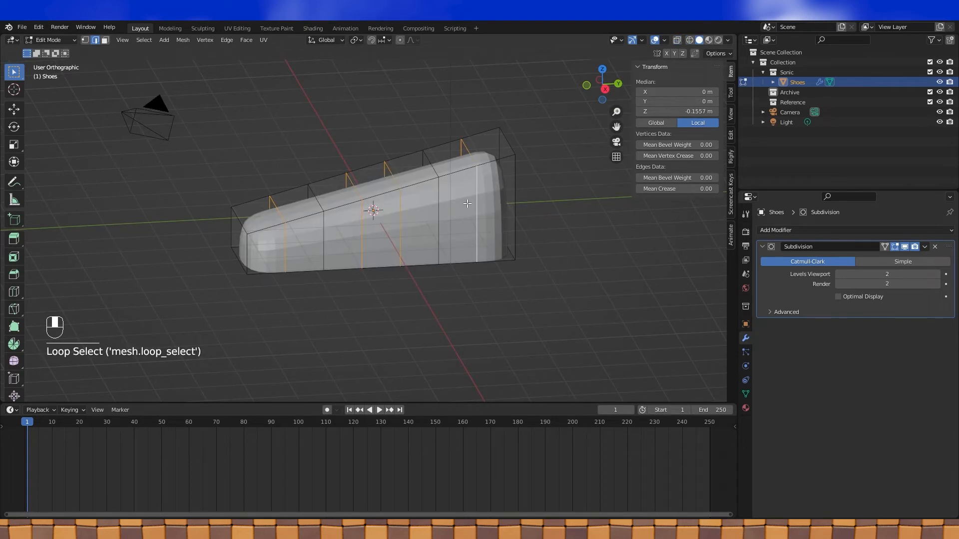
# - Dissolve the extra edge loops from the shoe cage
pyautogui.press('x')
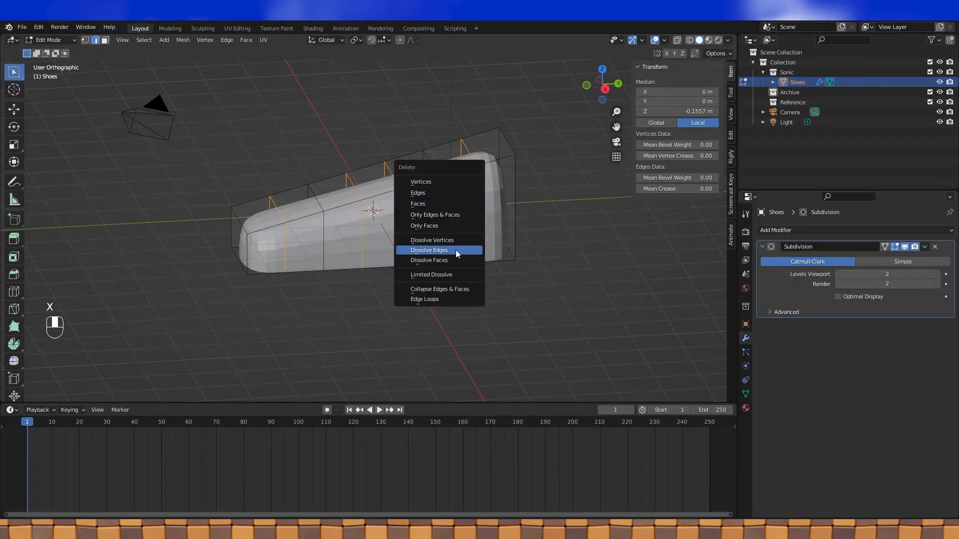
pyautogui.click(455, 250)
pyautogui.moveTo(437, 213); pyautogui.dragTo(410, 240, button='middle')
pyautogui.press('KP_3')
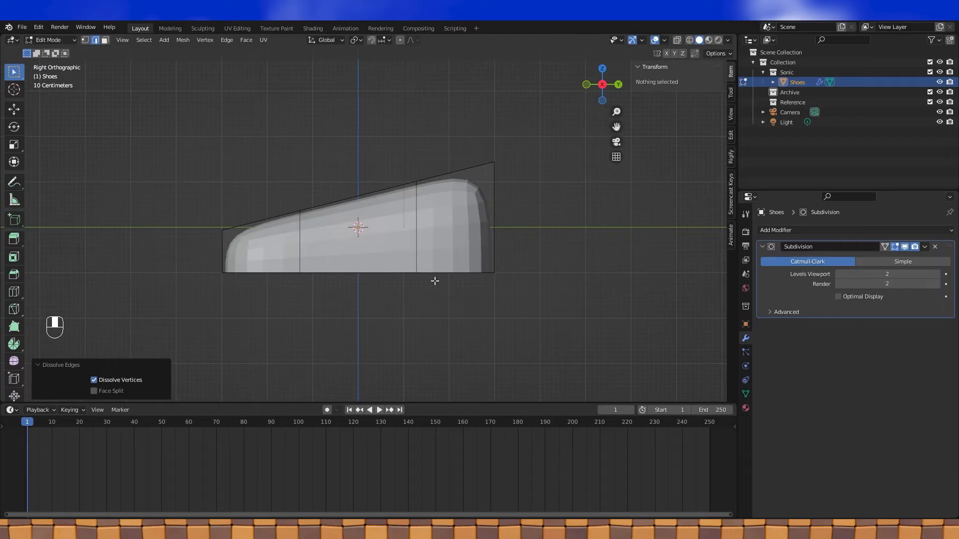
pyautogui.moveTo(335, 244); pyautogui.dragTo(435, 230, button='middle')
# - Lift the first top cross edge upward along Z
pyautogui.click(319, 222)
pyautogui.press('KP_3')
pyautogui.press('g')
pyautogui.press('z')
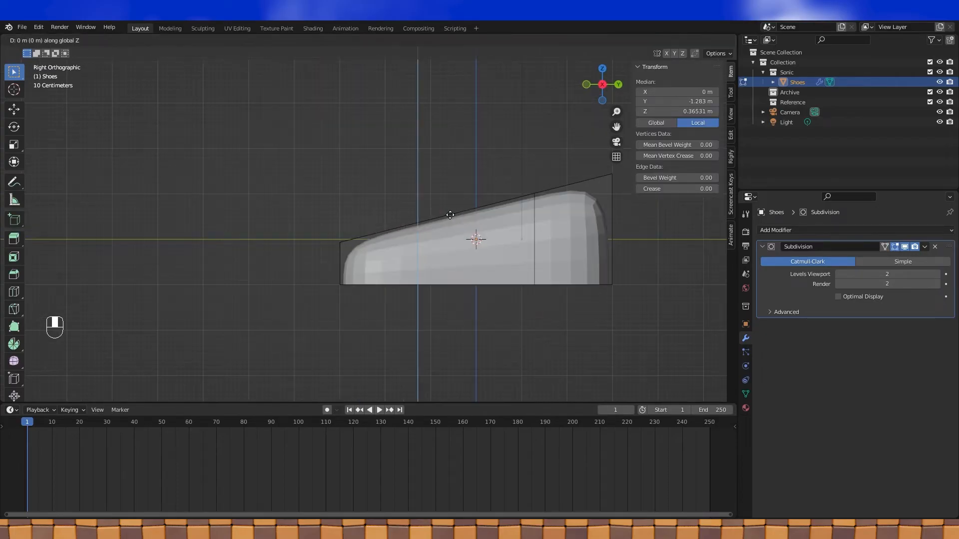
pyautogui.click(455, 190)
# - Lift a second top cross edge upward along Z
pyautogui.keyDown('shift'); pyautogui.moveTo(454, 190); pyautogui.dragTo(372, 213, button='middle'); pyautogui.keyUp('shift')
pyautogui.keyDown('shift'); pyautogui.moveTo(371, 212); pyautogui.dragTo(375, 232, button='middle'); pyautogui.keyUp('shift')
pyautogui.moveTo(497, 217); pyautogui.dragTo(423, 220, button='middle')
pyautogui.click(490, 205)
pyautogui.press('KP_3')
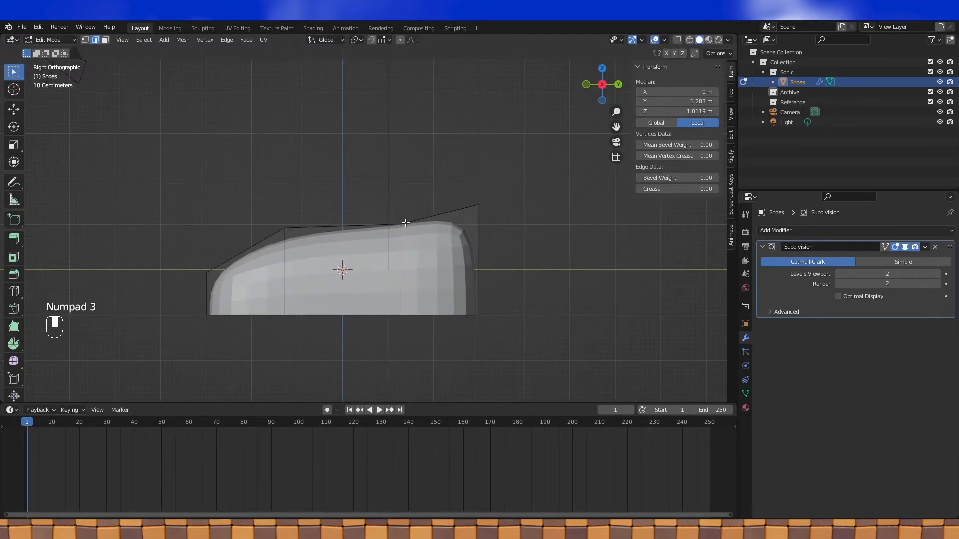
pyautogui.press('g')
pyautogui.press('z')
pyautogui.click(404, 197)
pyautogui.moveTo(405, 198); pyautogui.dragTo(444, 186, button='middle')
pyautogui.scroll(-2, 385, 230)
# - In vertex mode, select the bottom edge loop and lower it along Z
pyautogui.press('1')
pyautogui.click(349, 274)
pyautogui.keyDown('alt'); pyautogui.keyDown('shift'); pyautogui.click(350, 278); pyautogui.keyUp('shift'); pyautogui.keyUp('alt')
pyautogui.press('KP_3')
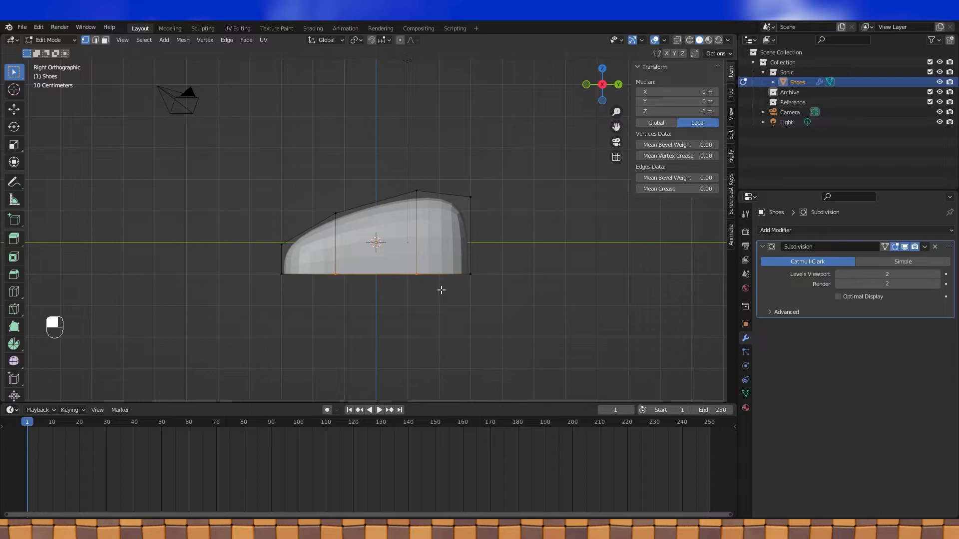
pyautogui.scroll(1, 440, 291)
pyautogui.press('g')
pyautogui.press('z')
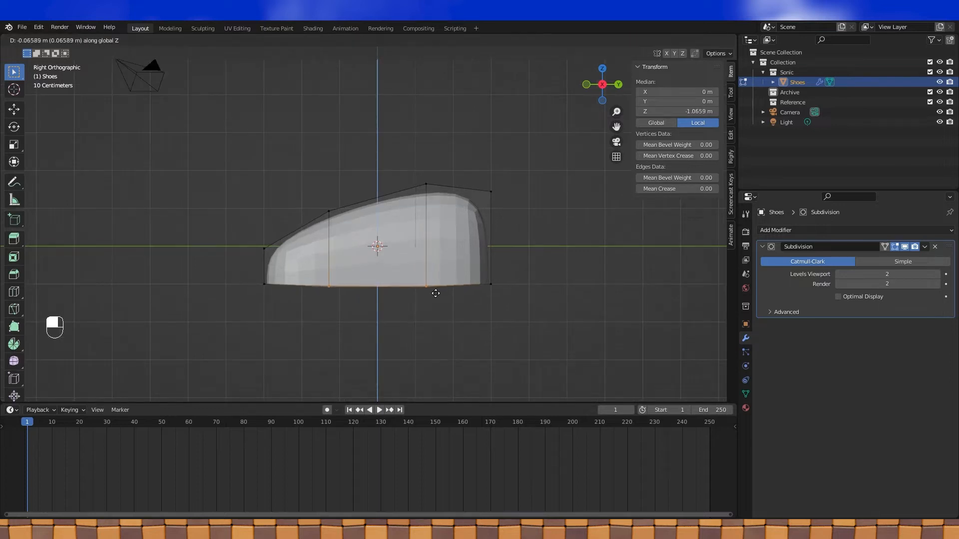
pyautogui.click(436, 298)
pyautogui.moveTo(422, 294); pyautogui.dragTo(398, 248, button='middle')
# - Nudge an edge at the cage corner slightly upward
pyautogui.press('2')
pyautogui.click(438, 290)
pyautogui.press('KP_3')
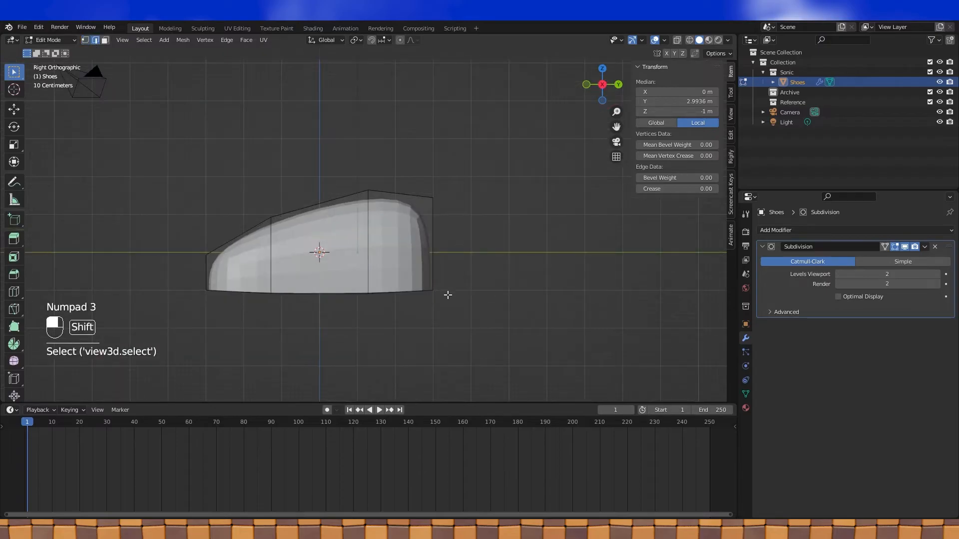
pyautogui.hotkey('shift', 'z')
pyautogui.keyDown('shift'); pyautogui.moveTo(499, 256); pyautogui.dragTo(534, 255, button='middle'); pyautogui.keyUp('shift')
pyautogui.click(700, 40)
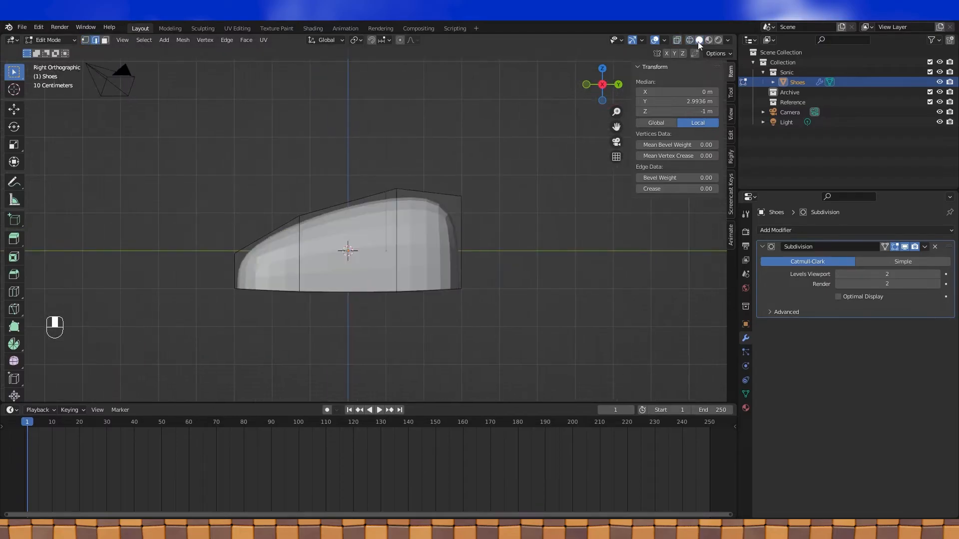
pyautogui.moveTo(531, 295); pyautogui.dragTo(445, 323, button='middle')
pyautogui.press('KP_3')
pyautogui.press('g')
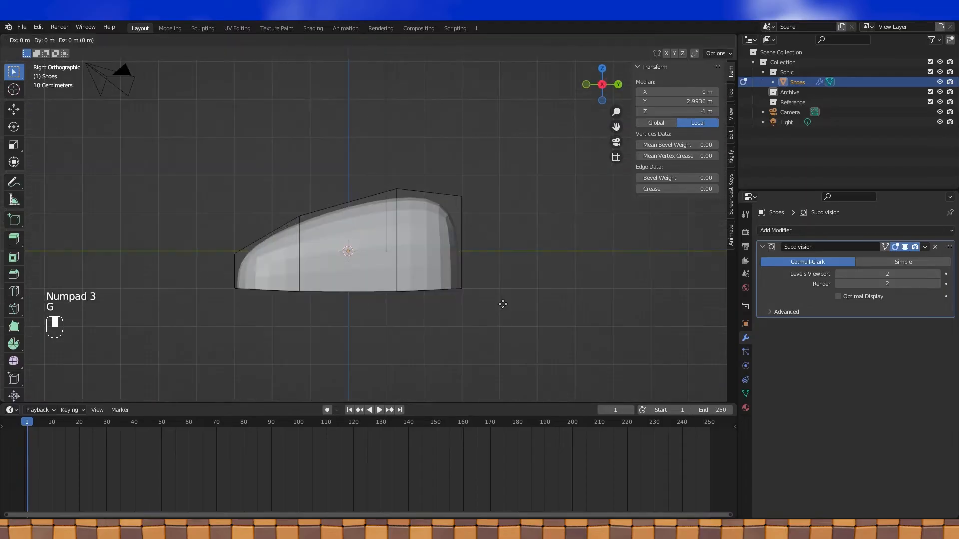
pyautogui.click(501, 299)
pyautogui.keyDown('shift'); pyautogui.moveTo(501, 298); pyautogui.dragTo(602, 273, button='middle'); pyautogui.keyUp('shift')
pyautogui.moveTo(417, 287); pyautogui.dragTo(403, 274, button='middle')
# - Raise the bottom edge at the left end about 0.084 m along Z
pyautogui.keyDown('shift'); pyautogui.click(385, 273); pyautogui.keyUp('shift')
pyautogui.scroll(3, 431, 269)
pyautogui.press('KP_3')
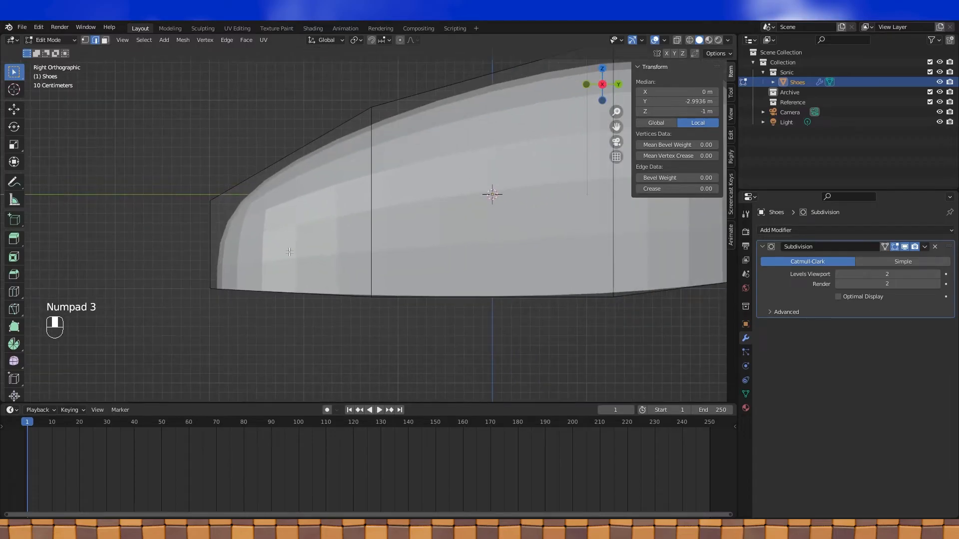
pyautogui.press('g')
pyautogui.press('z')
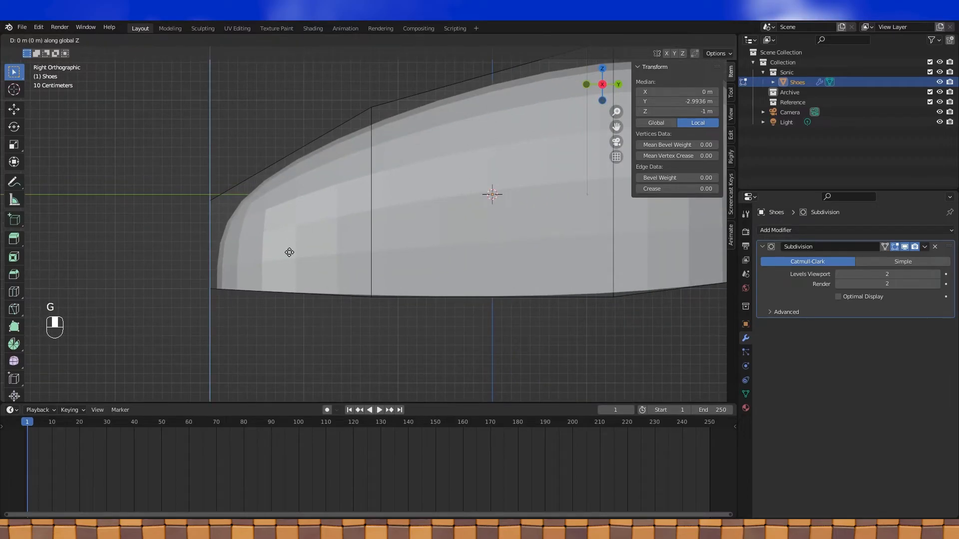
pyautogui.keyDown('shift'); pyautogui.click(283, 246); pyautogui.keyUp('shift')
pyautogui.scroll(-3, 282, 245)
pyautogui.moveTo(380, 250)
pyautogui.keyDown('shift'); pyautogui.mouseDown(button='middle')
pyautogui.moveTo(330, 255)
pyautogui.moveTo(382, 260)
pyautogui.mouseUp(button='middle'); pyautogui.keyUp('shift')
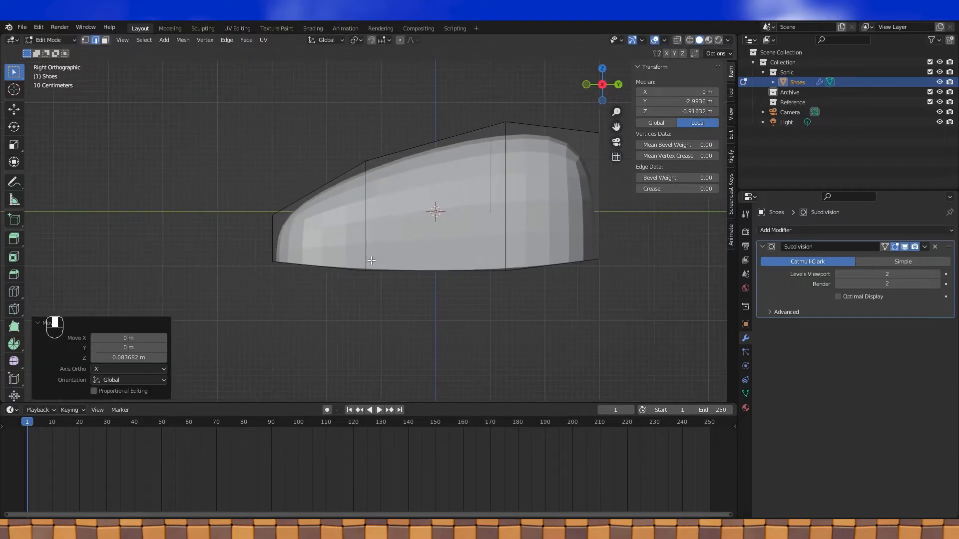
pyautogui.scroll(2, 394, 252)
# - Select and reposition the lower corner vertex at the shoe's left end
pyautogui.moveTo(300, 263)
pyautogui.mouseDown(button='middle')
pyautogui.moveTo(292, 282)
pyautogui.moveTo(283, 269)
pyautogui.mouseUp(button='middle')
pyautogui.press('KP_3')
pyautogui.press('g')
pyautogui.rightClick(287, 280)
pyautogui.click(86, 41)
pyautogui.press('KP_3')
pyautogui.press('g')
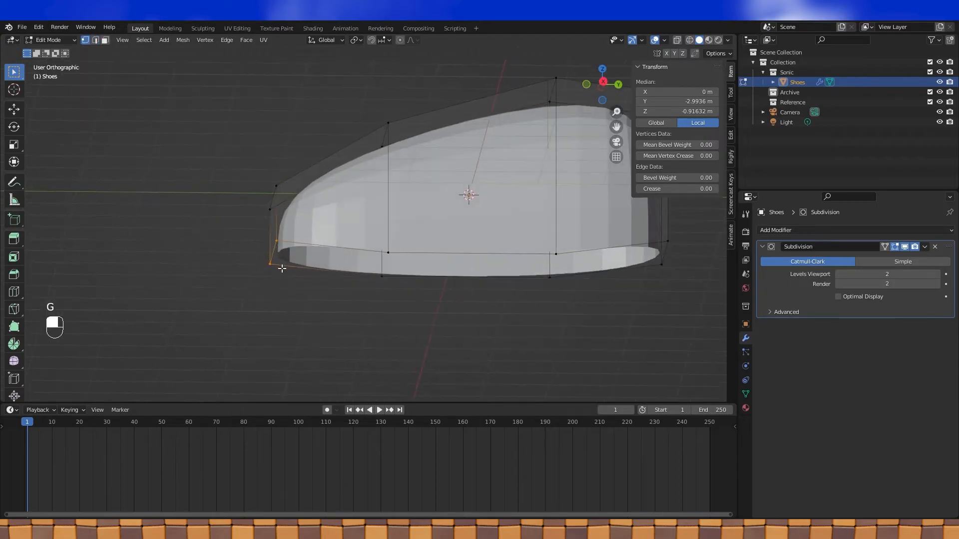
pyautogui.press('KP_3')
pyautogui.scroll(2, 218, 261)
pyautogui.moveTo(218, 261); pyautogui.dragTo(218, 254, button='middle')
pyautogui.press('g')
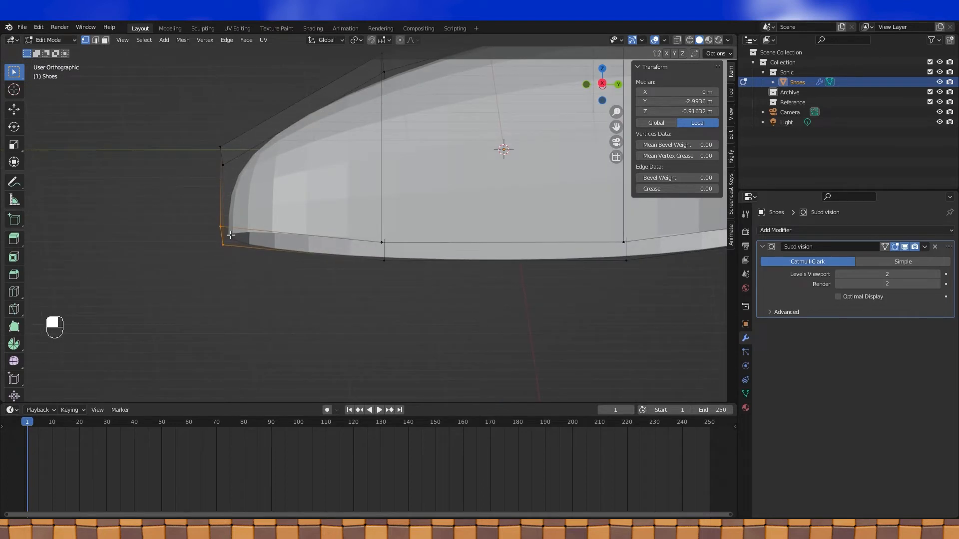
# - Fill a face between the left-end edge and the bottom edge
pyautogui.click(225, 245)
pyautogui.keyDown('shift'); pyautogui.click(384, 261); pyautogui.keyUp('shift')
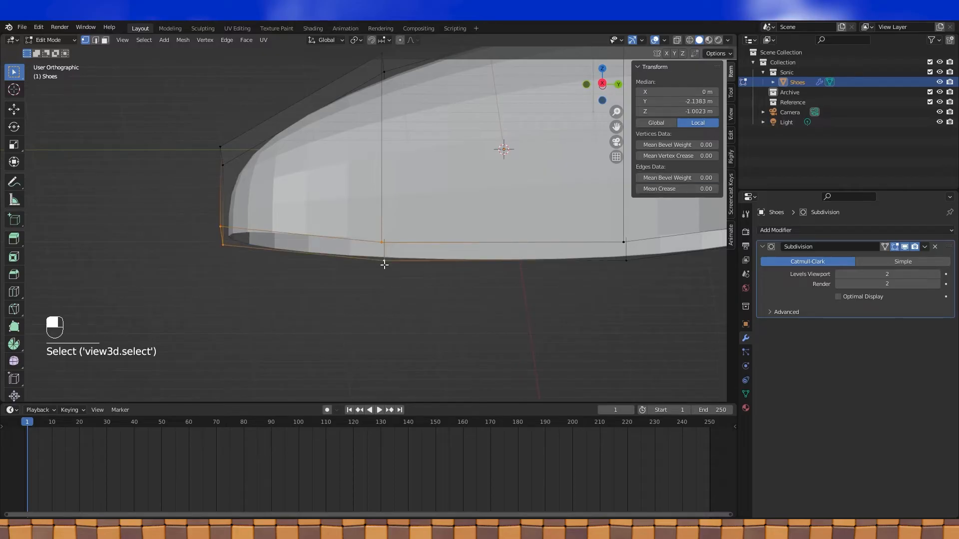
pyautogui.press('f')
# - Slide the lower corner vertex along the mesh edges, letting it extend past the edge ends
pyautogui.click(219, 227)
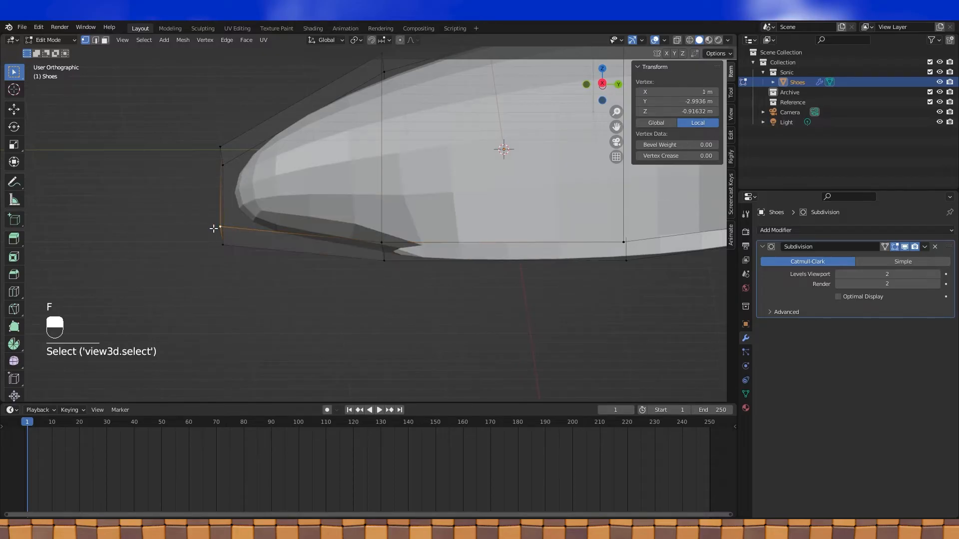
pyautogui.press('KP_3')
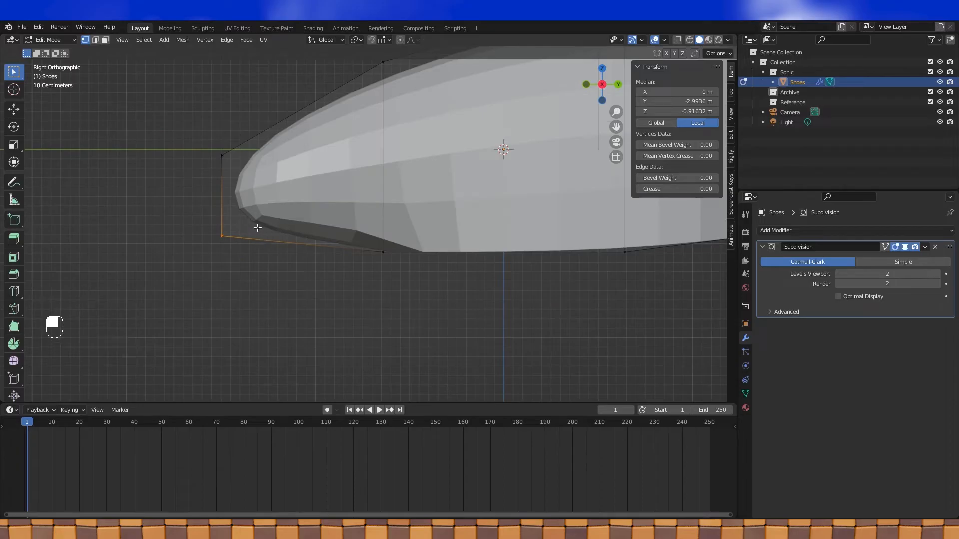
pyautogui.press('g')
pyautogui.press('g')
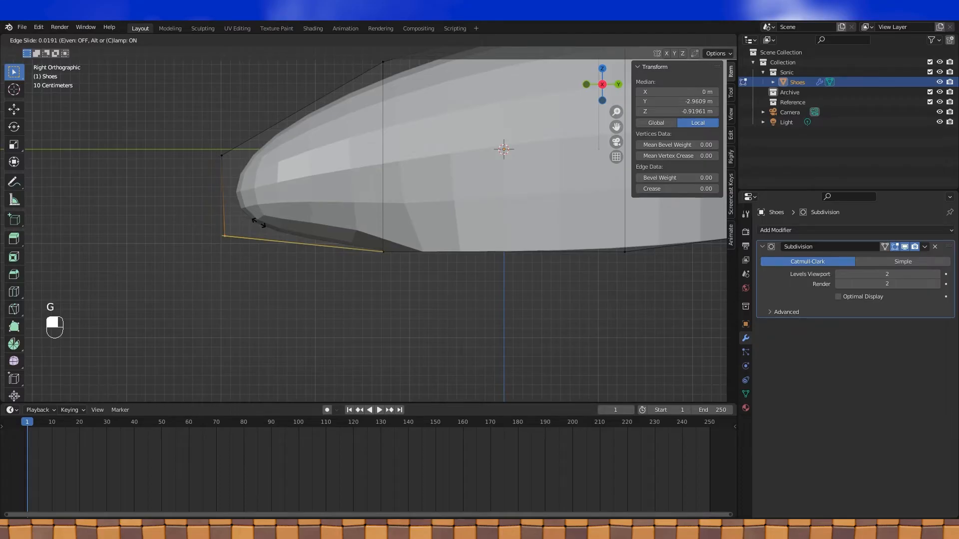
pyautogui.press('c')
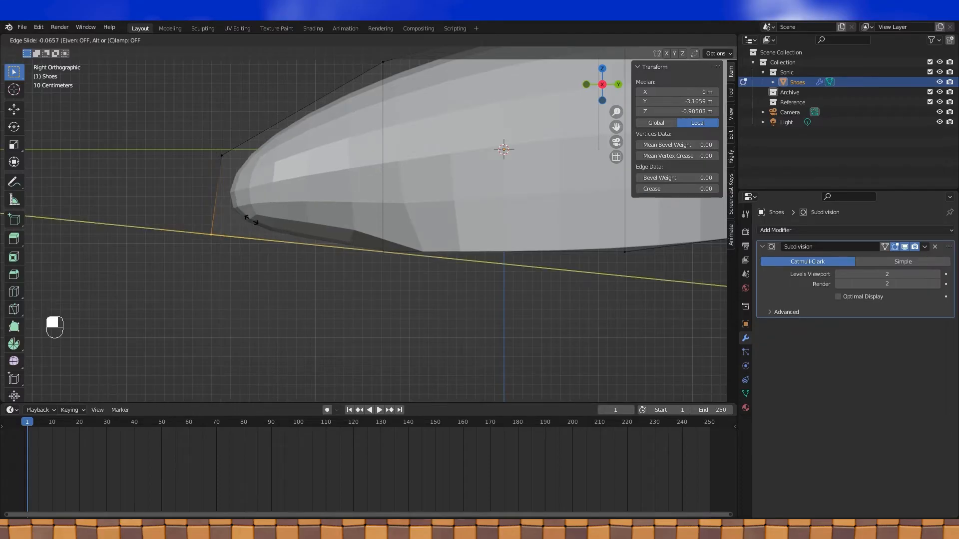
pyautogui.click(248, 217)
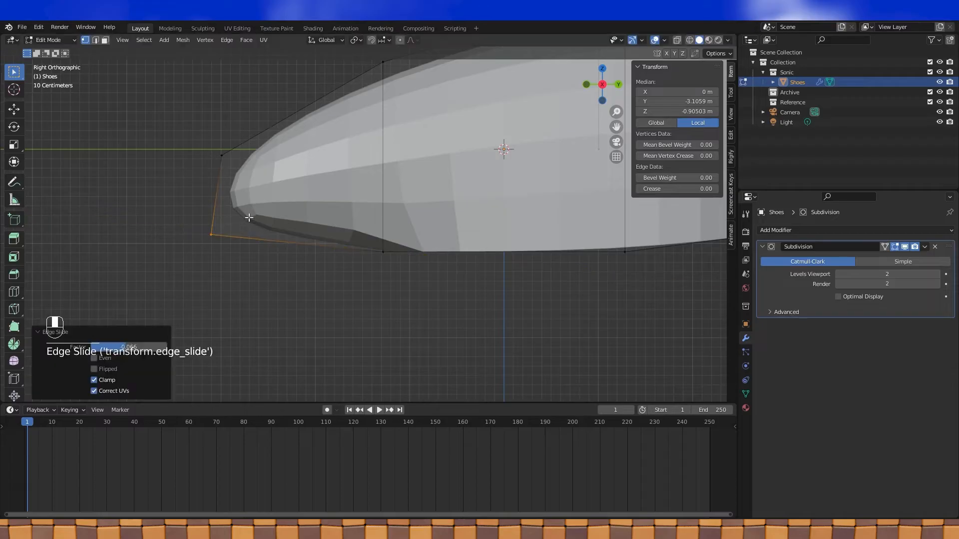
# - Delete the side face at the shoe tip
pyautogui.moveTo(271, 267); pyautogui.dragTo(268, 248, button='middle')
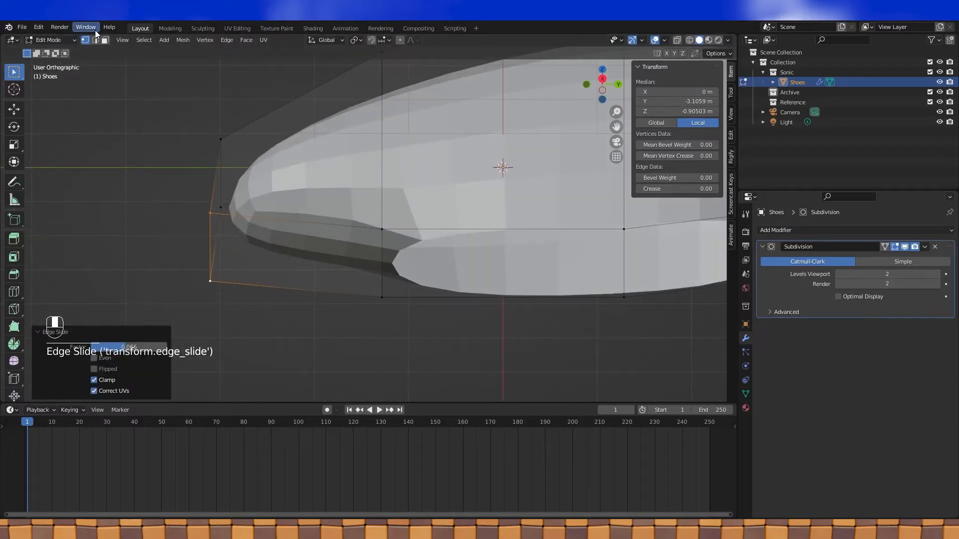
pyautogui.click(105, 40)
pyautogui.click(306, 247)
pyautogui.press('x')
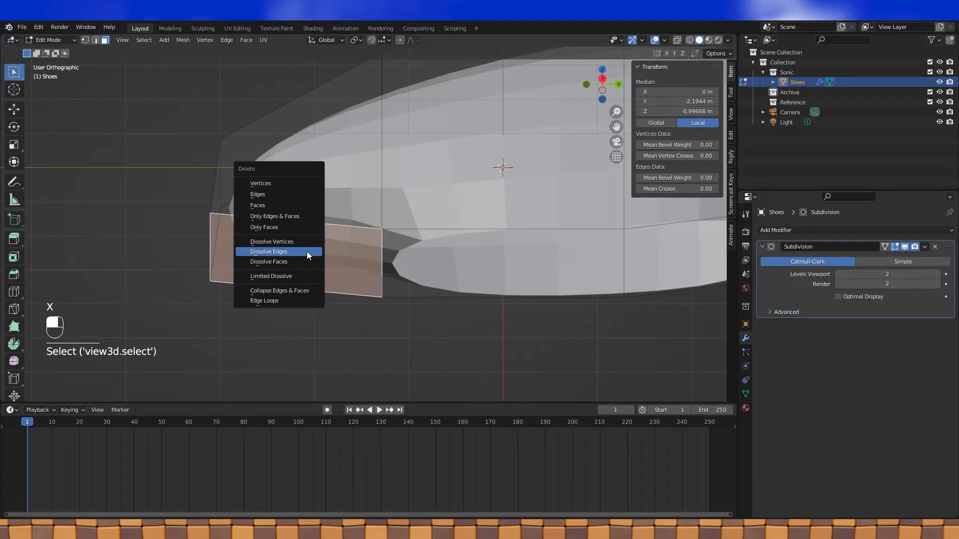
pyautogui.click(265, 205)
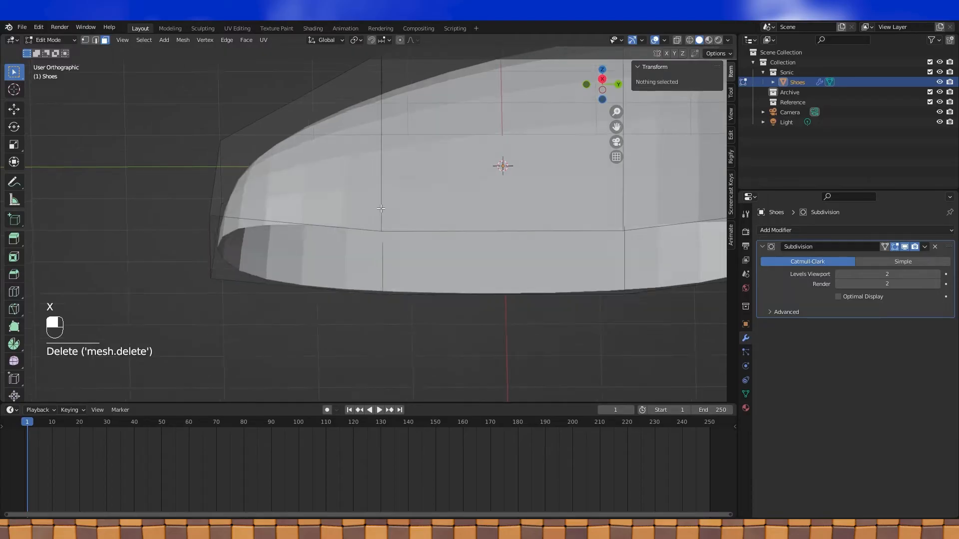
# - Select the four-vertex loop near the tip in vertex mode
pyautogui.press('KP_3')
pyautogui.scroll(-4, 378, 220)
pyautogui.keyDown('shift'); pyautogui.moveTo(405, 271); pyautogui.dragTo(356, 211, button='middle'); pyautogui.keyUp('shift')
pyautogui.scroll(1, 355, 212)
pyautogui.moveTo(243, 215); pyautogui.dragTo(349, 245, button='middle')
pyautogui.click(84, 40)
pyautogui.keyDown('alt'); pyautogui.click(381, 192); pyautogui.keyUp('alt')
pyautogui.keyDown('shift'); pyautogui.moveTo(349, 245); pyautogui.dragTo(468, 306, button='middle'); pyautogui.keyUp('shift')
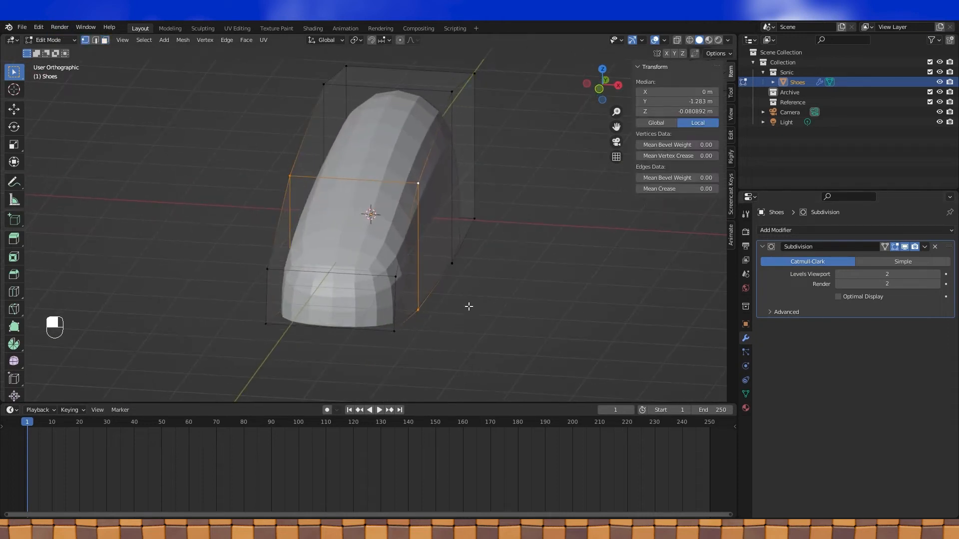
# - Widen the selected tip loop along X
pyautogui.press('s')
pyautogui.press('x')
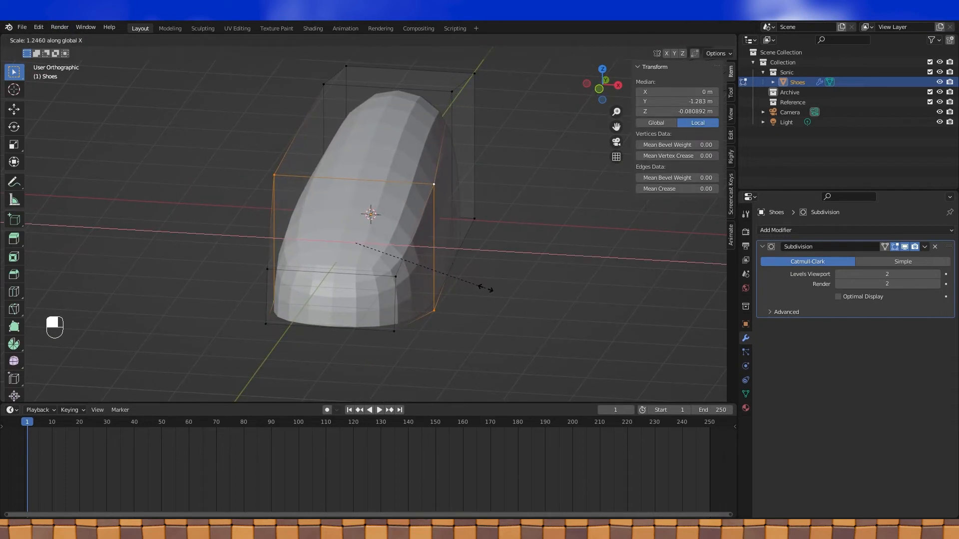
pyautogui.click(487, 287)
pyautogui.keyDown('shift'); pyautogui.moveTo(526, 275); pyautogui.dragTo(517, 279, button='middle'); pyautogui.keyUp('shift')
pyautogui.moveTo(518, 280); pyautogui.dragTo(445, 279, button='middle')
pyautogui.keyDown('shift'); pyautogui.moveTo(445, 280); pyautogui.dragTo(448, 306, button='middle'); pyautogui.keyUp('shift')
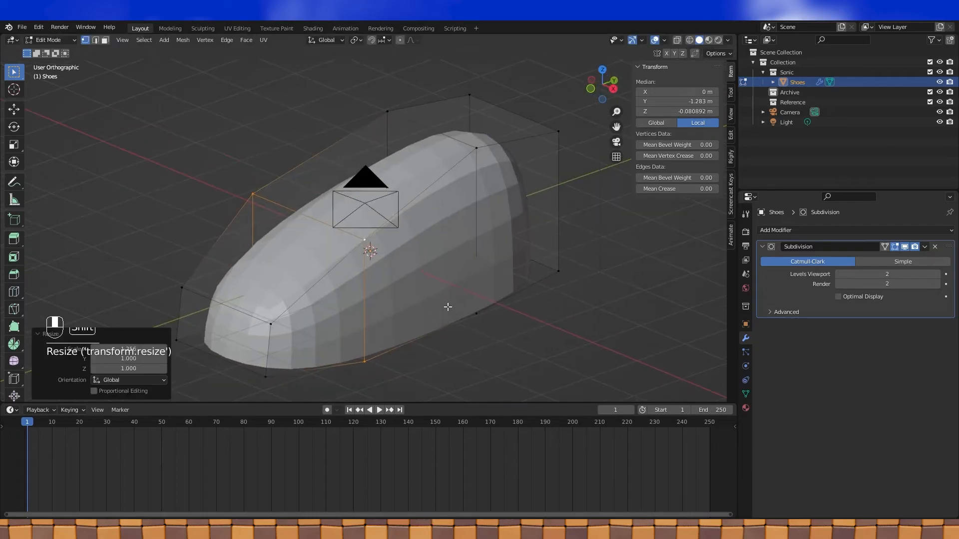
# - Widen the rear four-vertex loop along X, then slightly more with a bottom vertex added
pyautogui.keyDown('alt'); pyautogui.click(476, 213); pyautogui.keyUp('alt')
pyautogui.moveTo(478, 220); pyautogui.dragTo(497, 234, button='middle')
pyautogui.press('s')
pyautogui.press('x')
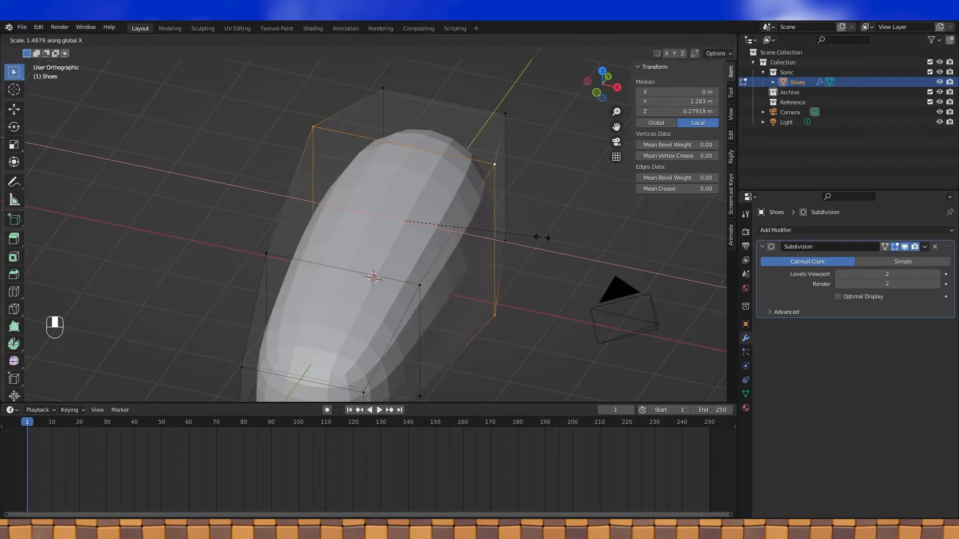
pyautogui.click(552, 237)
pyautogui.moveTo(552, 237); pyautogui.dragTo(507, 252, button='middle')
pyautogui.keyDown('shift'); pyautogui.click(403, 294); pyautogui.keyUp('shift')
pyautogui.press('s')
pyautogui.press('x')
pyautogui.keyDown('shift'); pyautogui.click(424, 233); pyautogui.keyUp('shift')
# - Narrow the two upper vertices of the shoe along X
pyautogui.click(352, 192)
pyautogui.keyDown('shift'); pyautogui.click(422, 213); pyautogui.keyUp('shift')
pyautogui.keyDown('shift'); pyautogui.moveTo(420, 181); pyautogui.dragTo(416, 205, button='middle'); pyautogui.keyUp('shift')
pyautogui.scroll(2, 470, 199)
pyautogui.moveTo(506, 196); pyautogui.dragTo(554, 212, button='middle')
pyautogui.press('s')
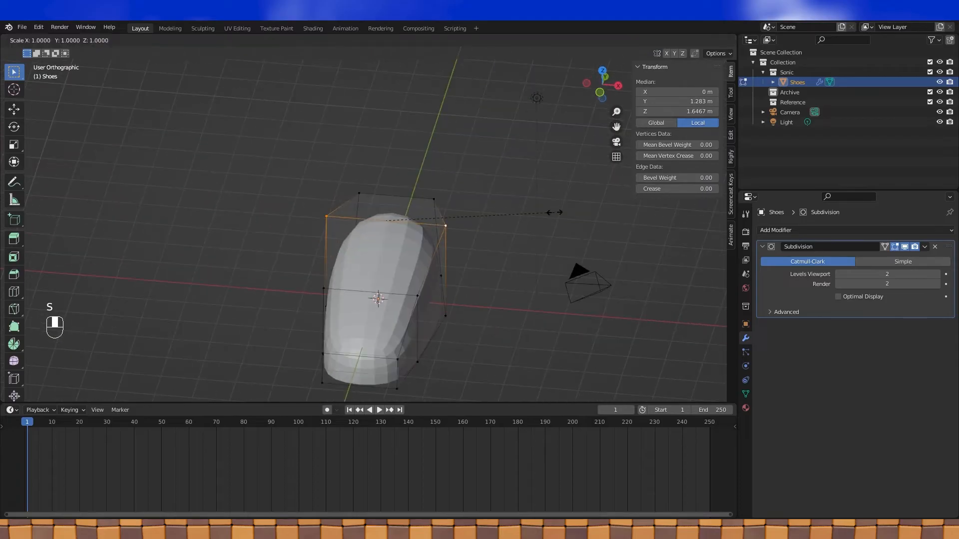
pyautogui.press('x')
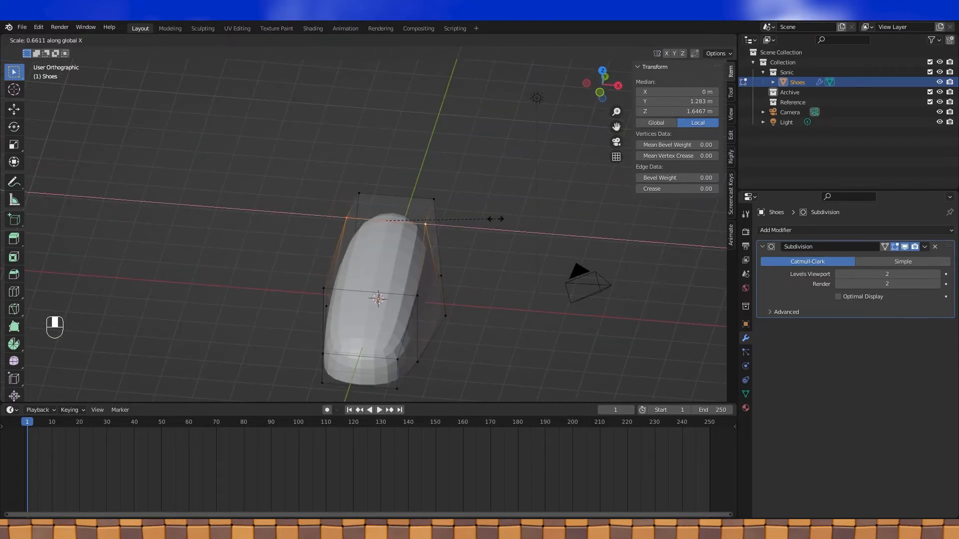
pyautogui.click(496, 219)
# - Shift two vertex loops along Y in the right side view
pyautogui.moveTo(499, 214); pyautogui.dragTo(517, 208, button='middle')
pyautogui.moveTo(575, 177); pyautogui.dragTo(519, 176, button='middle')
pyautogui.keyDown('alt'); pyautogui.click(411, 280); pyautogui.keyUp('alt')
pyautogui.keyDown('alt'); pyautogui.keyDown('shift'); pyautogui.click(385, 272); pyautogui.keyUp('shift'); pyautogui.keyUp('alt')
pyautogui.hotkey('ctrl', 'z')
pyautogui.keyDown('alt'); pyautogui.keyDown('shift'); pyautogui.click(342, 307); pyautogui.keyUp('shift'); pyautogui.keyUp('alt')
pyautogui.moveTo(379, 268); pyautogui.dragTo(358, 167, button='middle')
pyautogui.press('KP_3')
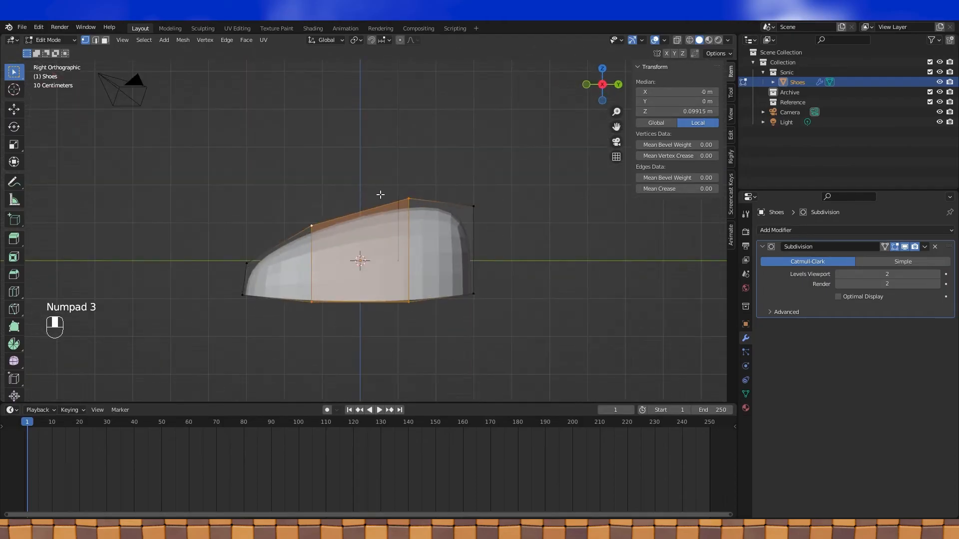
pyautogui.press('g')
pyautogui.press('y')
pyautogui.click(390, 222)
# - Select the whole mesh and return to Object Mode
pyautogui.moveTo(386, 198); pyautogui.dragTo(452, 250, button='middle')
pyautogui.press('Tab')
pyautogui.press('Tab')
pyautogui.press('a')
pyautogui.press('Tab')
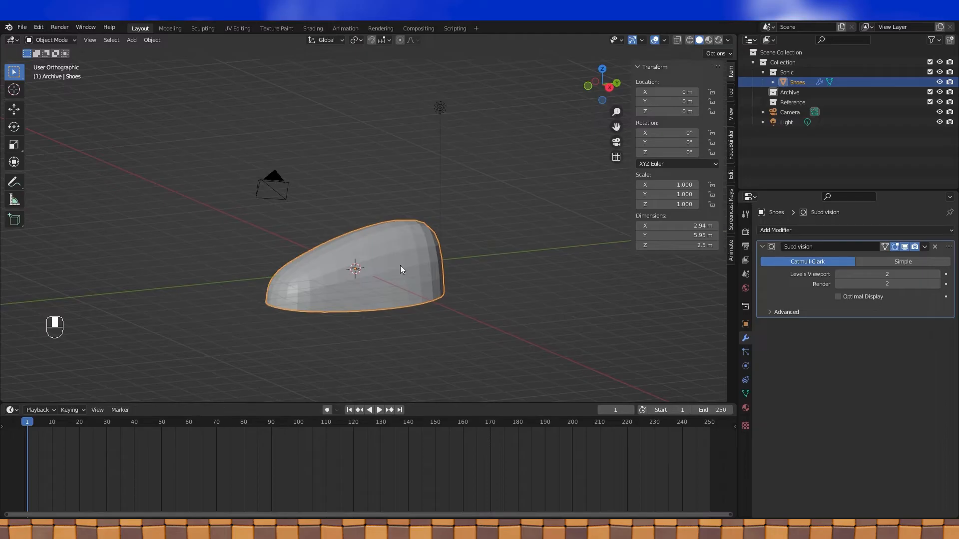
# - Duplicate the shoe in place and rename the copy Shoes.archive
pyautogui.hotkey('shift', 'd')
pyautogui.rightClick(305, 246)
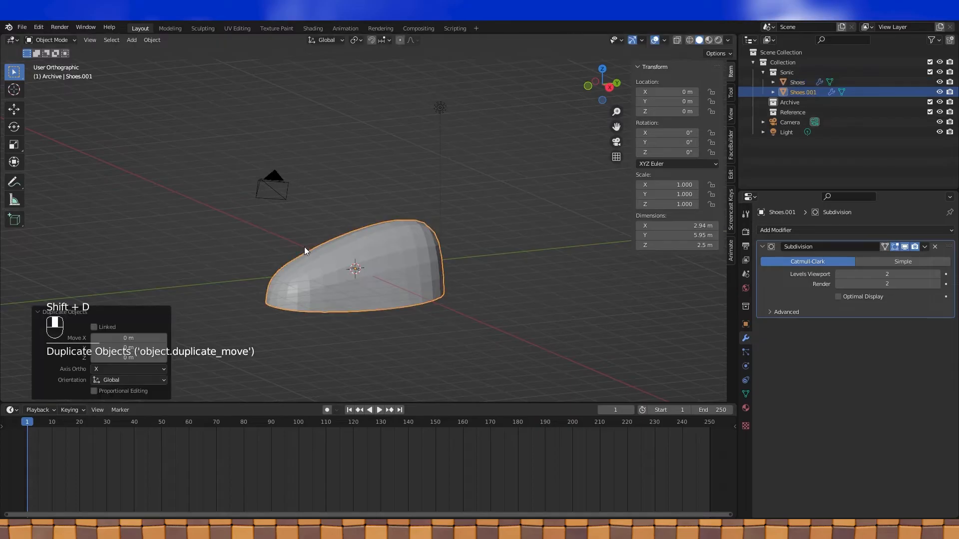
pyautogui.doubleClick(804, 92)
pyautogui.moveTo(818, 92); pyautogui.dragTo(810, 92)
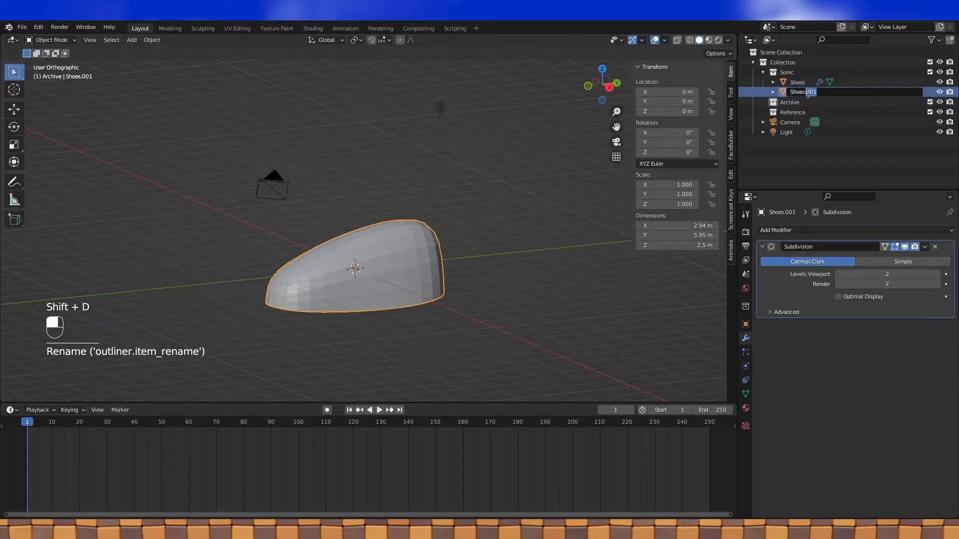
pyautogui.write('archive')
pyautogui.press('Return')
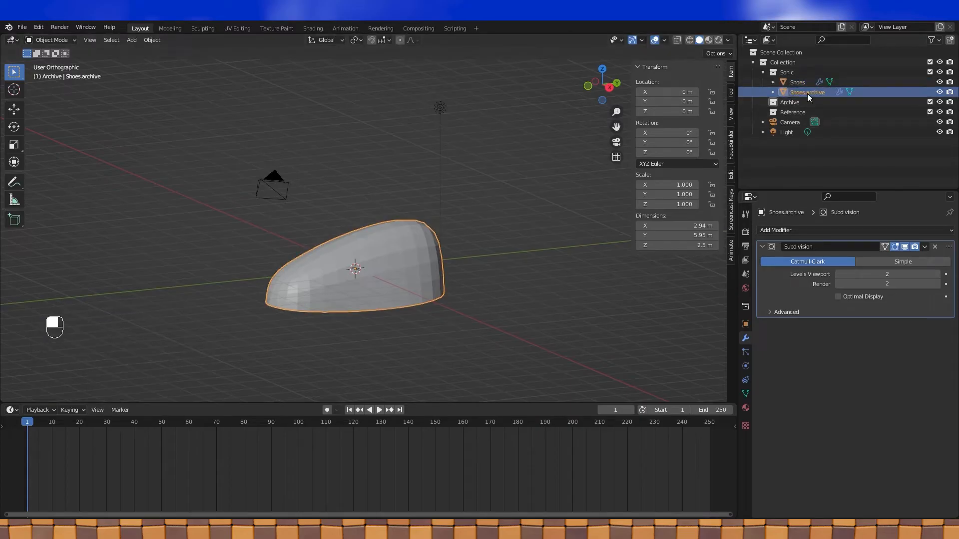
# - Move Shoes.archive into Archive, hide the Archive and Reference collections, and reselect Shoes
pyautogui.moveTo(809, 92); pyautogui.dragTo(801, 103)
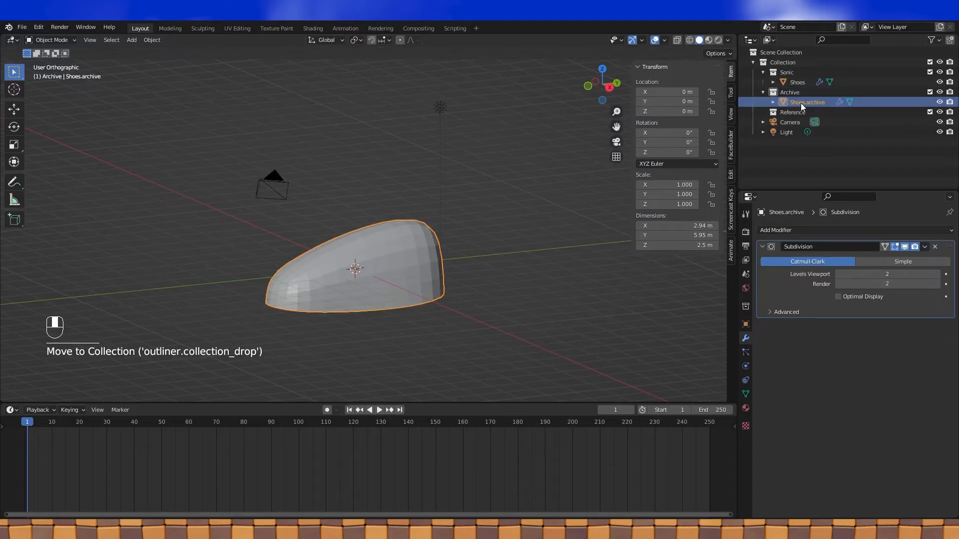
pyautogui.click(762, 92)
pyautogui.click(939, 91)
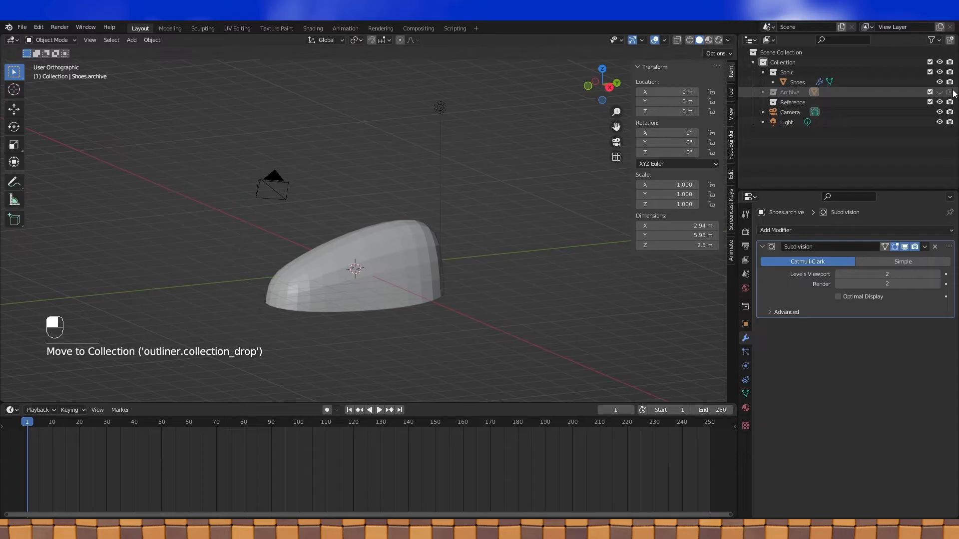
pyautogui.keyDown('shift'); pyautogui.click(939, 102); pyautogui.keyUp('shift')
pyautogui.click(401, 236)
# - Apply the Shoes object's Subdivision modifier from its dropdown menu
pyautogui.press('Tab')
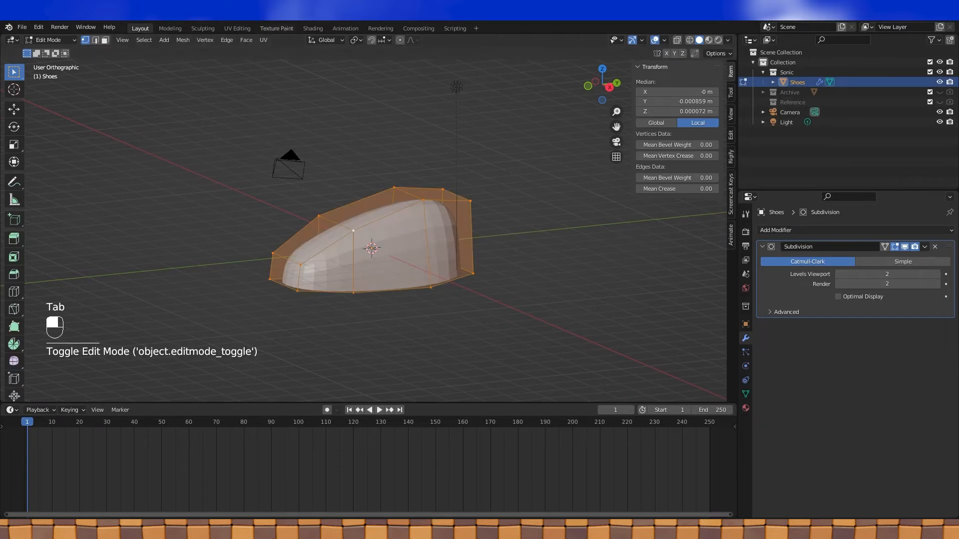
pyautogui.moveTo(289, 85); pyautogui.dragTo(310, 103, button='middle')
pyautogui.moveTo(455, 157); pyautogui.dragTo(479, 150, button='middle')
pyautogui.press('Tab')
pyautogui.click(926, 246)
pyautogui.click(891, 256)
# - In Edit Mode from the right side view, select the horizontal edge loop across the shoe
pyautogui.press('Tab')
pyautogui.moveTo(378, 214); pyautogui.dragTo(378, 200, button='middle')
pyautogui.press('KP_3')
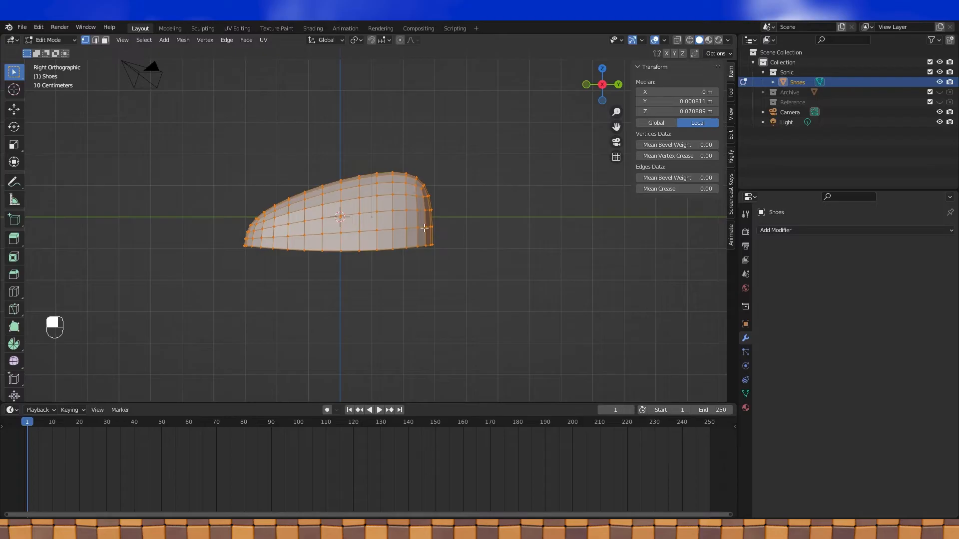
pyautogui.scroll(2, 444, 225)
pyautogui.keyDown('shift'); pyautogui.moveTo(444, 216); pyautogui.dragTo(445, 234, button='middle'); pyautogui.keyUp('shift')
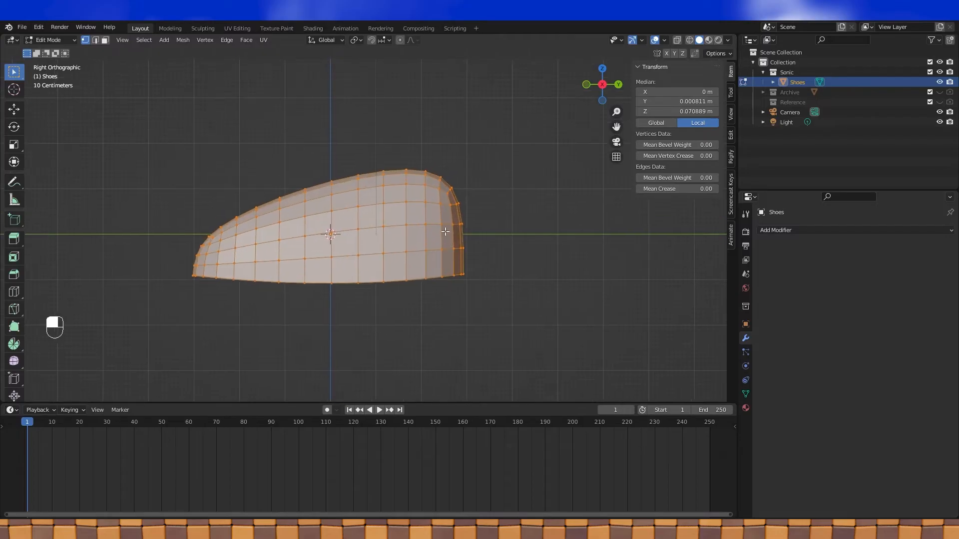
pyautogui.keyDown('alt'); pyautogui.click(320, 256); pyautogui.keyUp('alt')
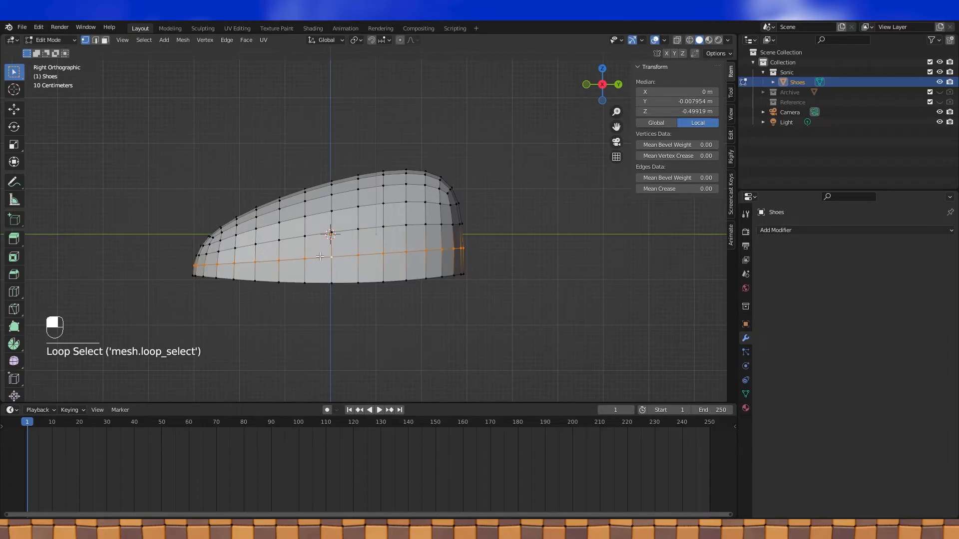
# - Dissolve the selected edge loop and add a new loop cut slid down toward the sole
pyautogui.press('x')
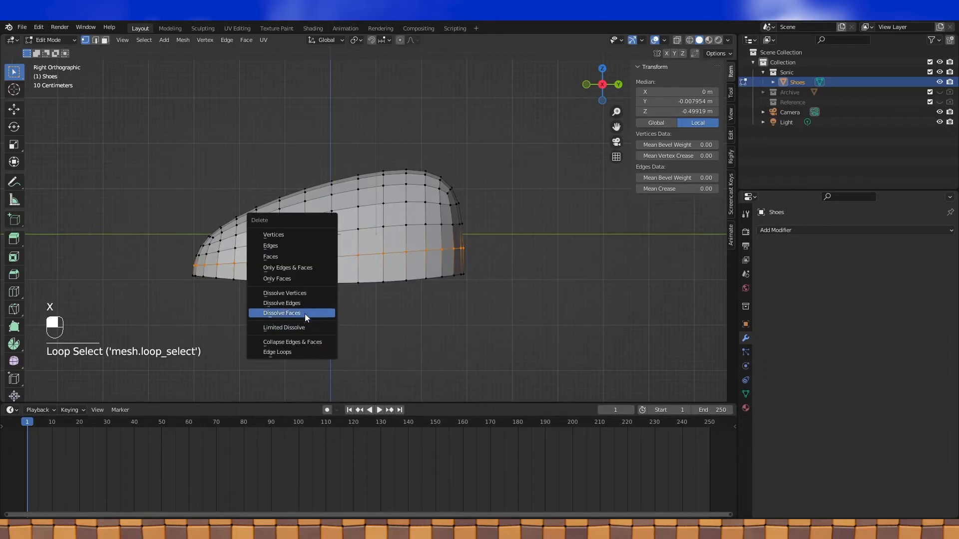
pyautogui.click(307, 306)
pyautogui.hotkey('ctrl', 'r')
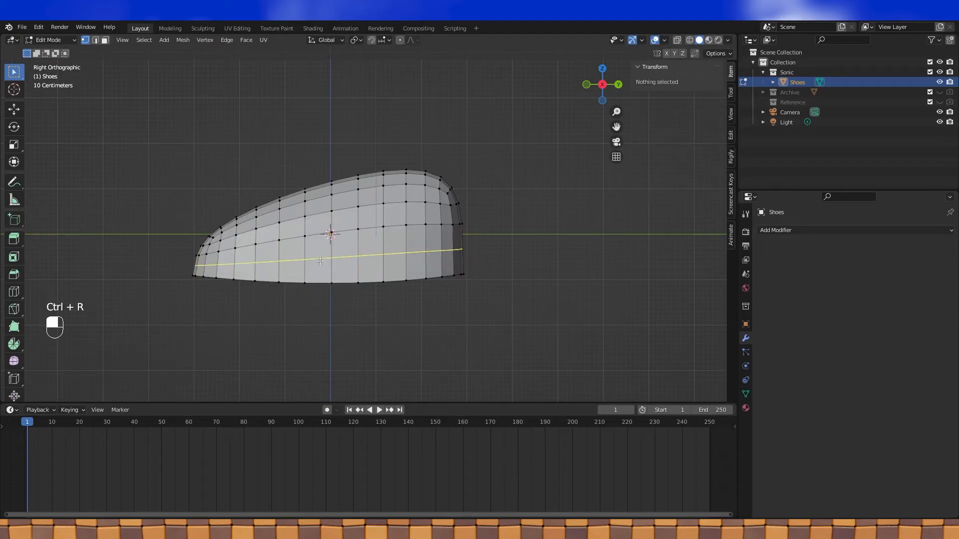
pyautogui.click(319, 260)
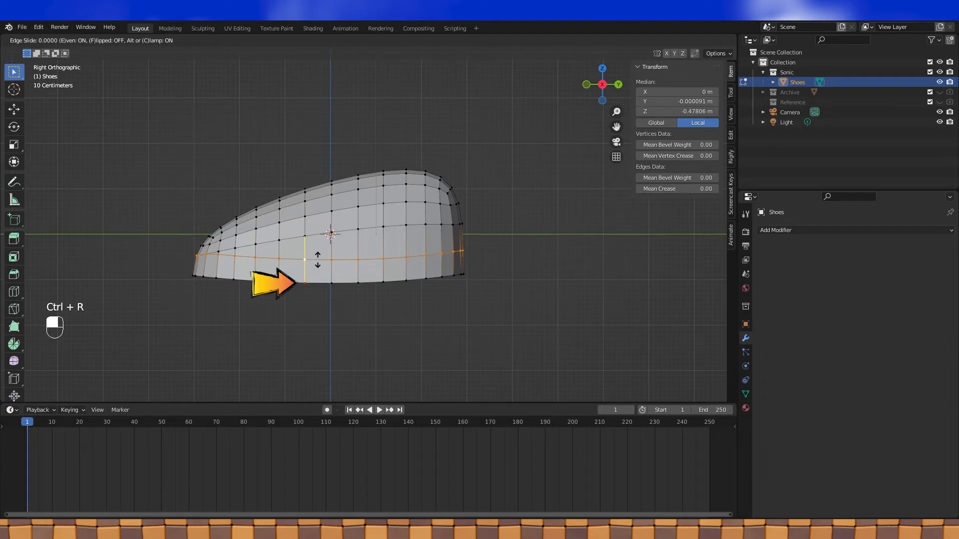
pyautogui.moveTo(318, 260); pyautogui.dragTo(318, 274)
# - Invert the selection so everything except the bottom loop is selected
pyautogui.scroll(3, 409, 224)
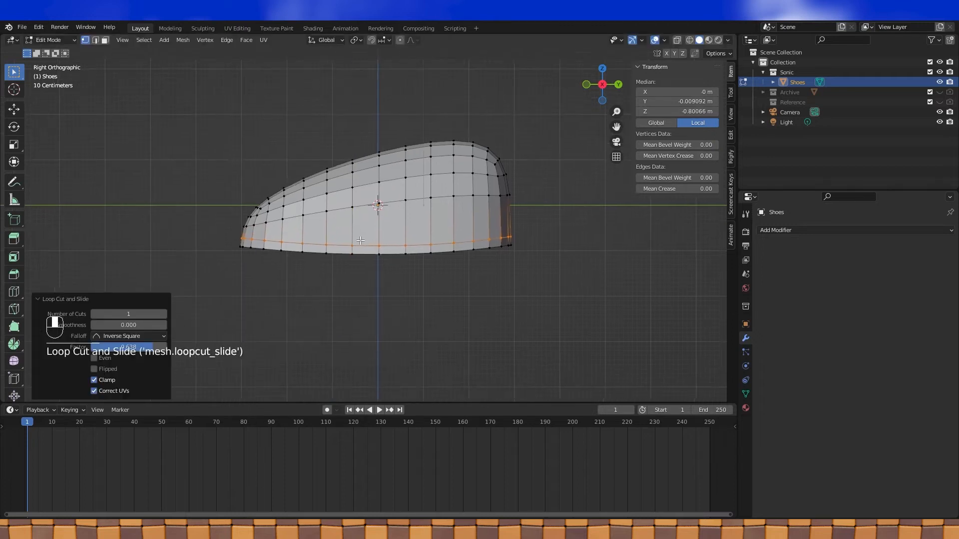
pyautogui.keyDown('shift'); pyautogui.moveTo(413, 225); pyautogui.dragTo(402, 241, button='middle'); pyautogui.keyUp('shift')
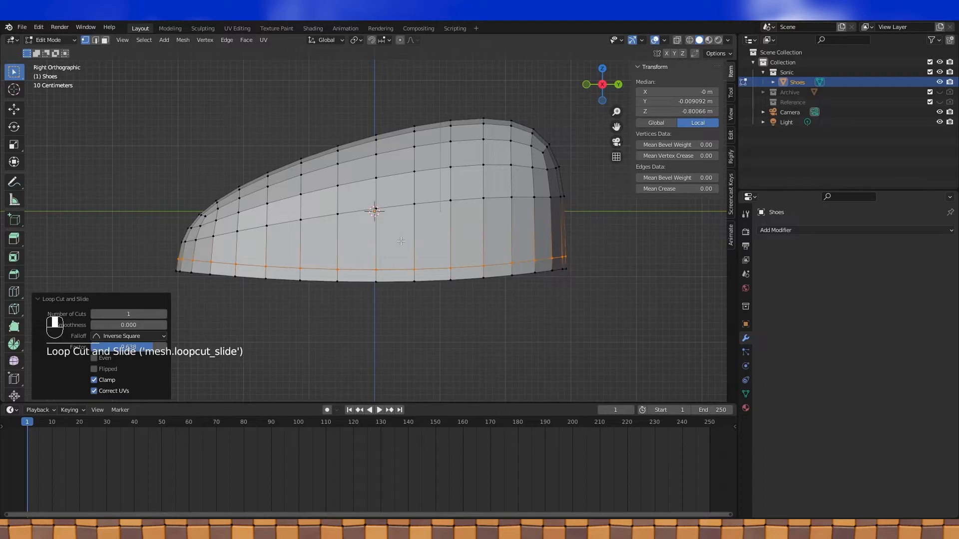
pyautogui.hotkey('ctrl', 'i')
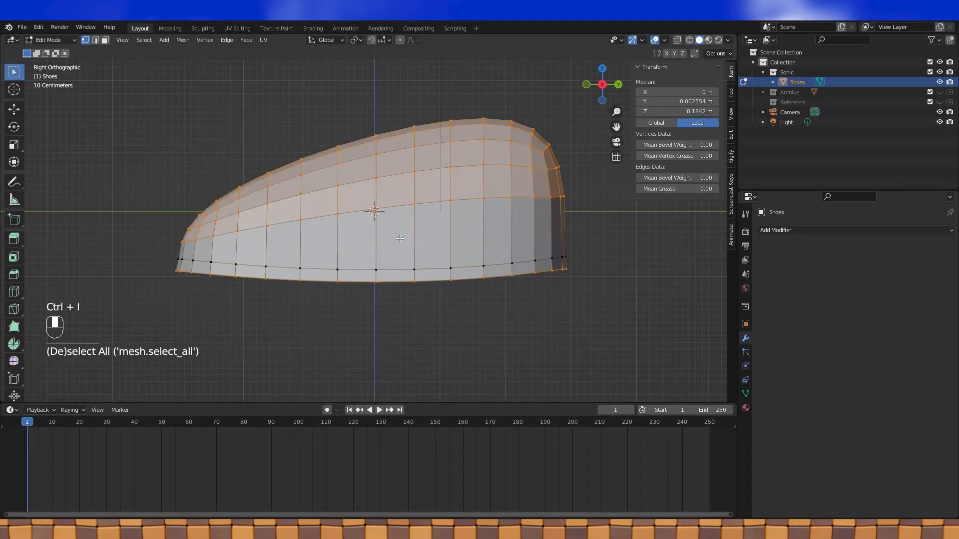
# - Hide all but the bottom loop and raise the curve's right end along Z with proportional editing
pyautogui.press('h')
pyautogui.keyDown('shift'); pyautogui.moveTo(440, 231); pyautogui.dragTo(417, 225, button='middle'); pyautogui.keyUp('shift')
pyautogui.press('Tab')
pyautogui.press('Tab')
pyautogui.keyDown('shift'); pyautogui.click(560, 259); pyautogui.keyUp('shift')
pyautogui.keyDown('shift'); pyautogui.moveTo(617, 253); pyautogui.dragTo(557, 267, button='middle'); pyautogui.keyUp('shift')
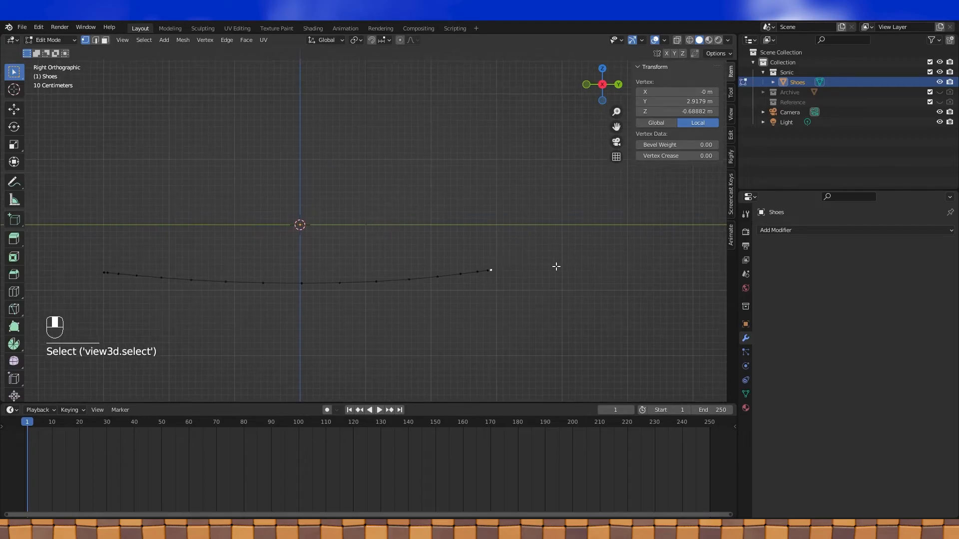
pyautogui.click(401, 40)
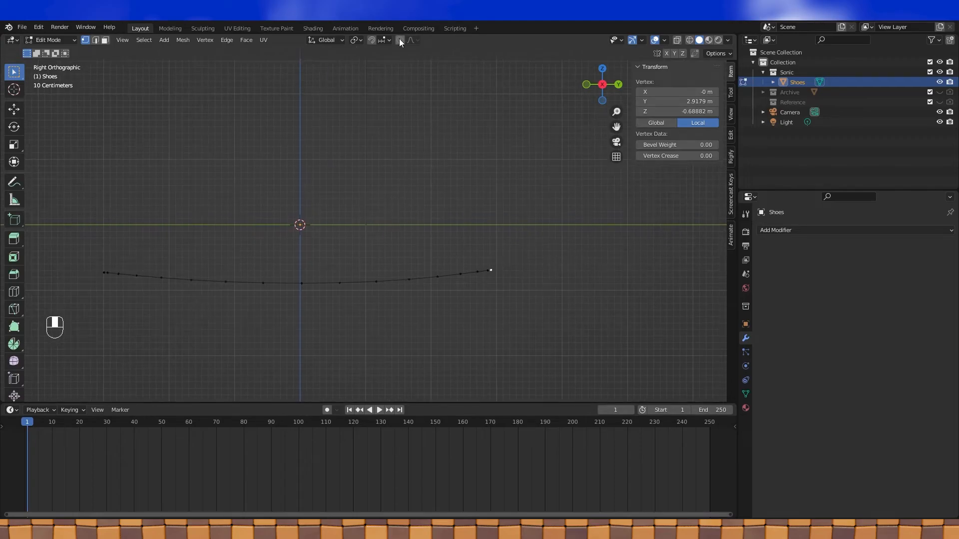
pyautogui.keyDown('shift'); pyautogui.moveTo(558, 252); pyautogui.dragTo(526, 252, button='middle'); pyautogui.keyUp('shift')
pyautogui.press('g')
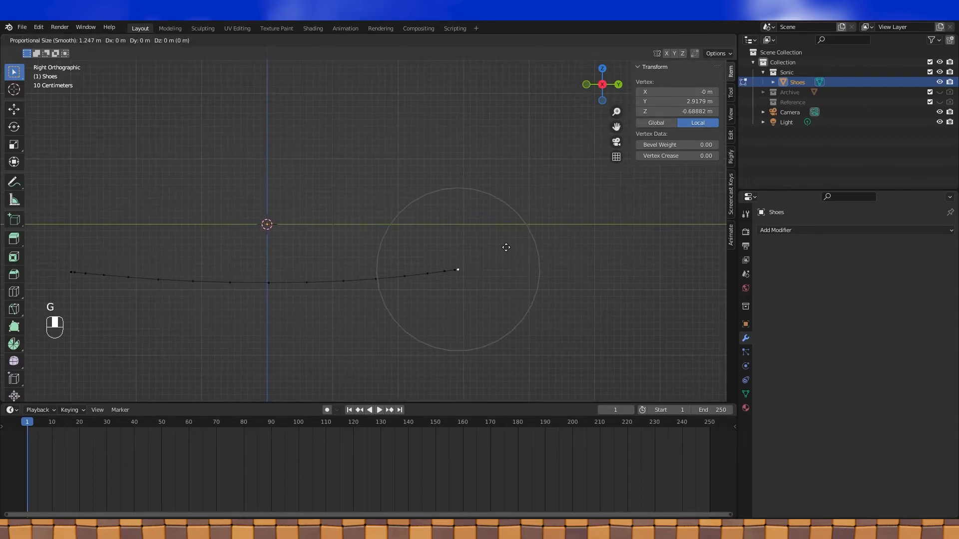
pyautogui.press('z')
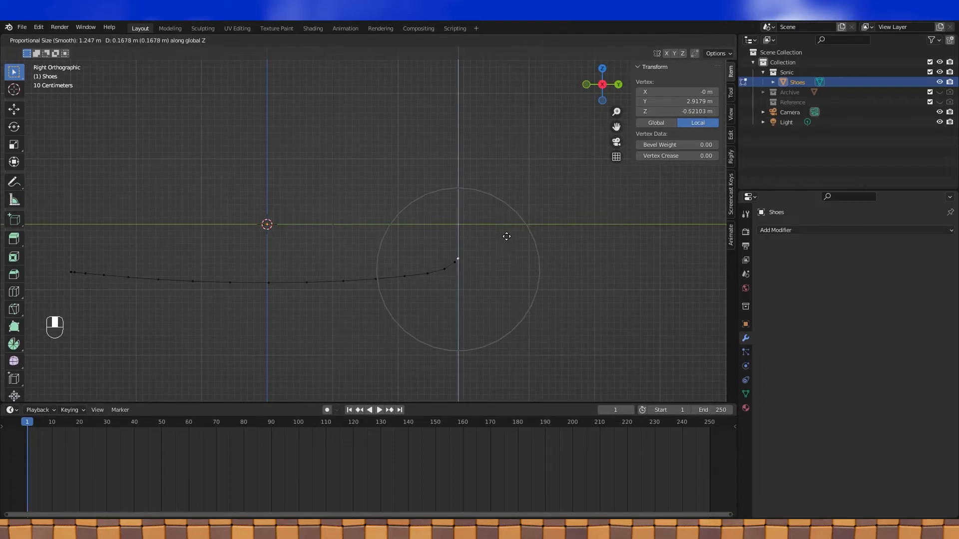
pyautogui.scroll(-15, 506, 228)
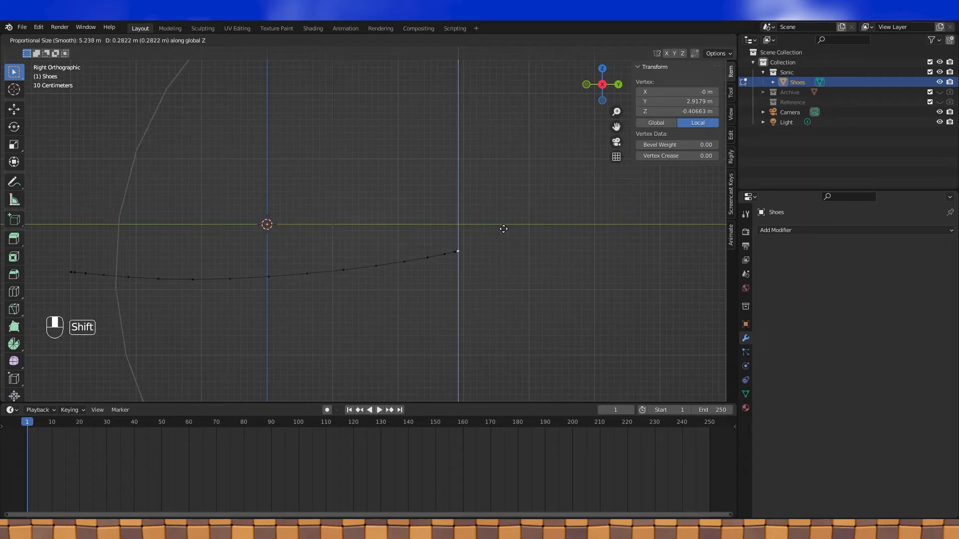
pyautogui.click(504, 229)
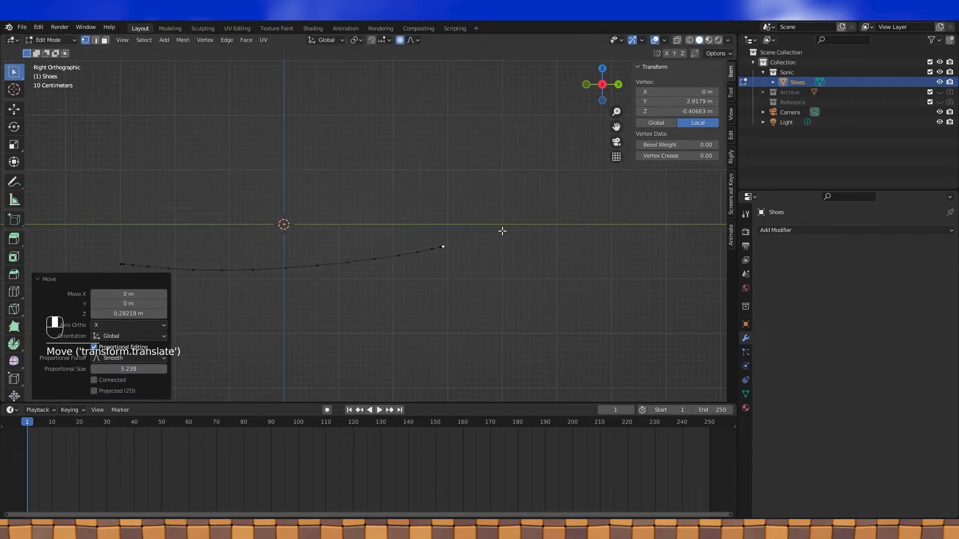
# - Raise the curve's left end vertex slightly along Z, about 0.062 m
pyautogui.press('Tab')
pyautogui.press('Tab')
pyautogui.keyDown('shift'); pyautogui.moveTo(512, 259); pyautogui.dragTo(581, 218, button='middle'); pyautogui.keyUp('shift')
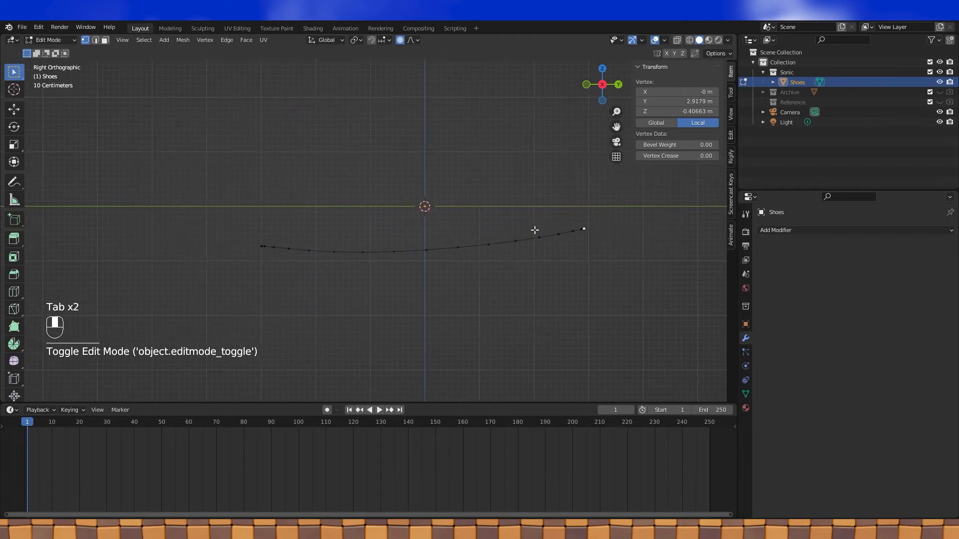
pyautogui.scroll(3, 430, 236)
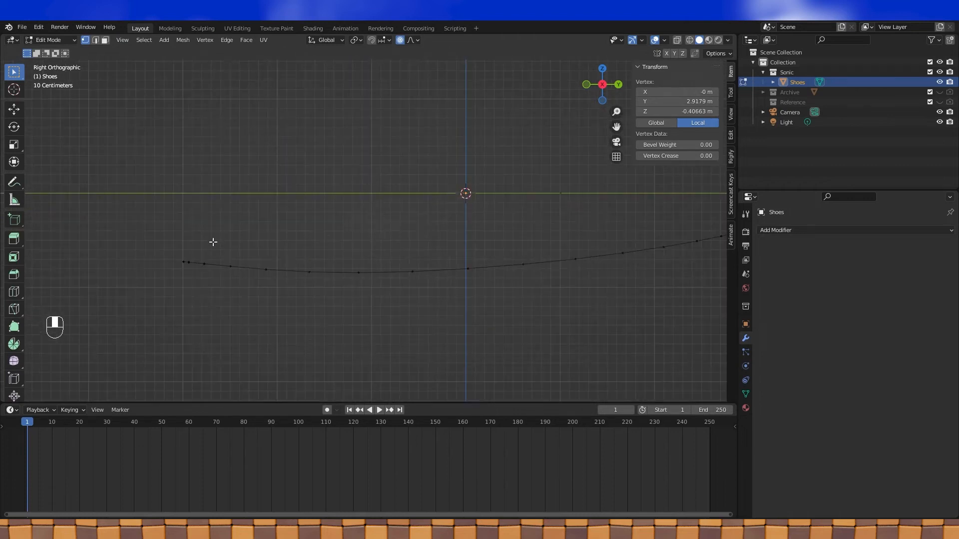
pyautogui.click(183, 258)
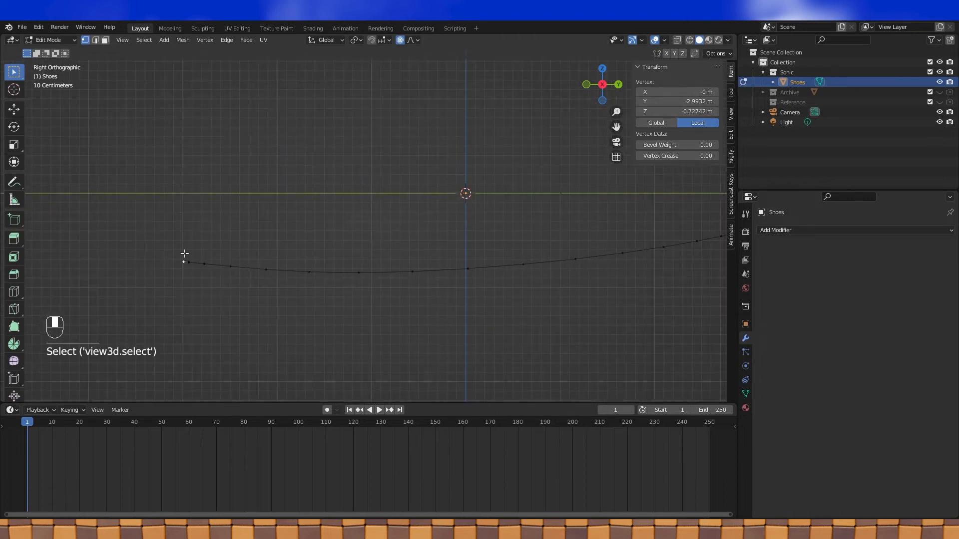
pyautogui.press('g')
pyautogui.press('z')
pyautogui.click(214, 252)
pyautogui.scroll(-3, 209, 251)
# - Switch to see-through wireframe shading, then unhide the rest of the shoe mesh and return to Object Mode
pyautogui.press('Tab')
pyautogui.keyDown('shift'); pyautogui.moveTo(337, 231); pyautogui.dragTo(365, 192, button='middle'); pyautogui.keyUp('shift')
pyautogui.press('Tab')
pyautogui.scroll(2, 365, 192)
pyautogui.click(689, 40)
pyautogui.press('Tab')
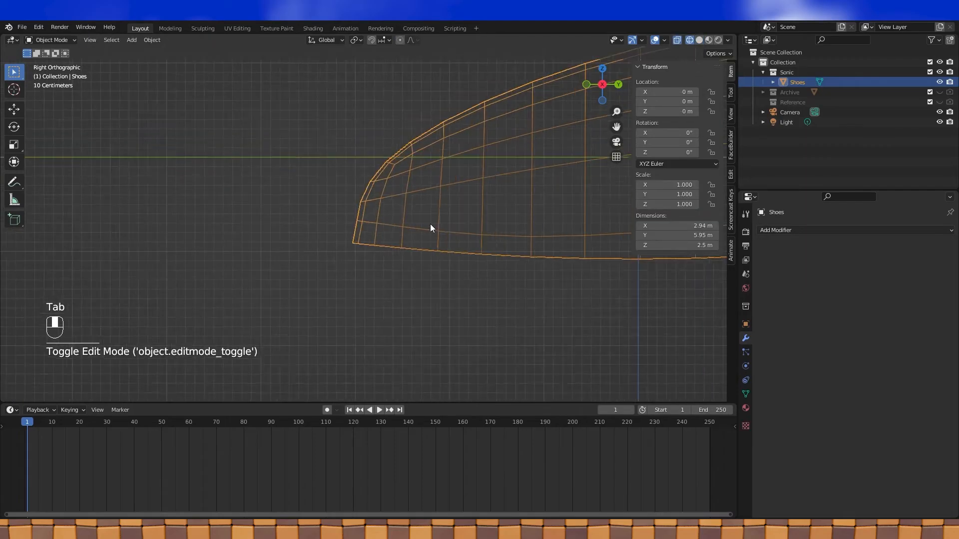
pyautogui.keyDown('shift'); pyautogui.moveTo(431, 224); pyautogui.dragTo(300, 230, button='middle'); pyautogui.keyUp('shift')
pyautogui.scroll(-2, 300, 230)
pyautogui.press('Tab')
pyautogui.press('Tab')
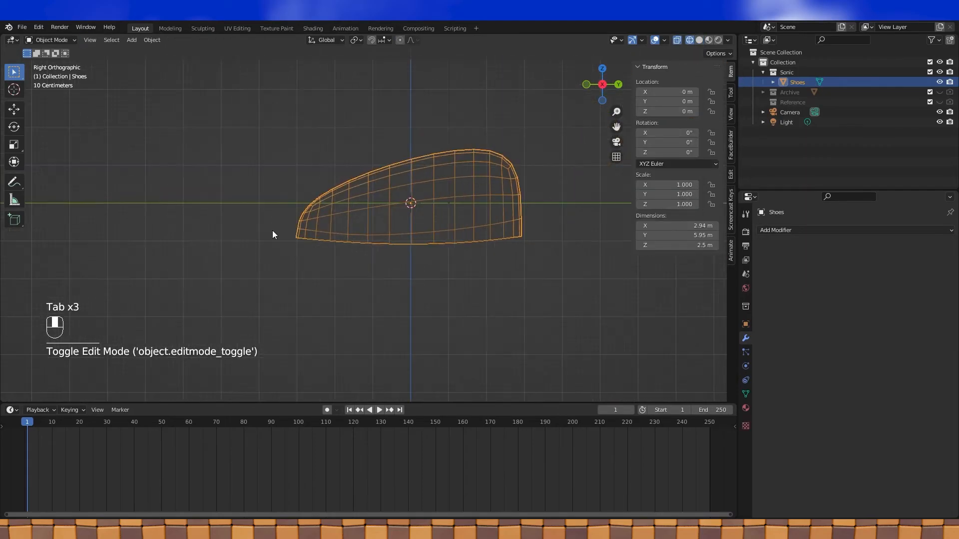
pyautogui.press('Tab')
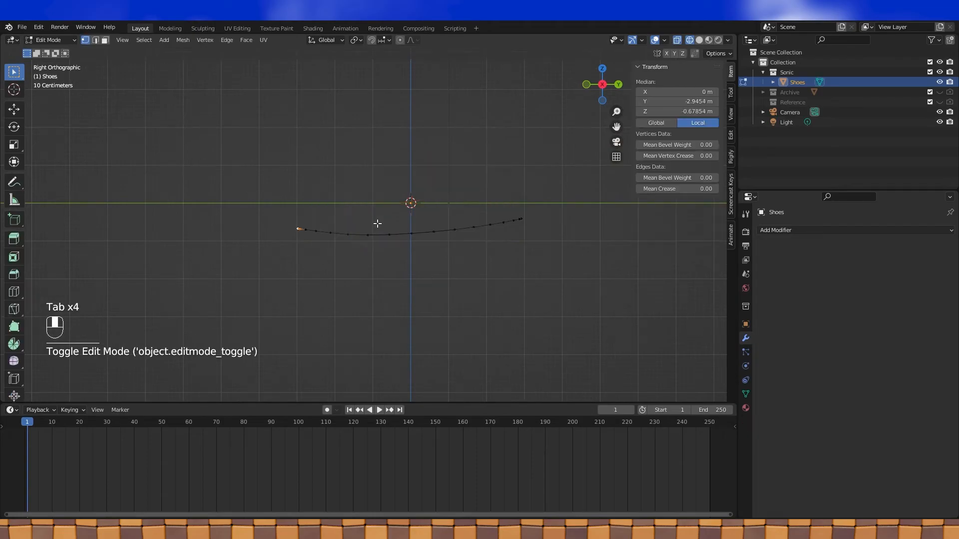
pyautogui.hotkey('alt', 'h')
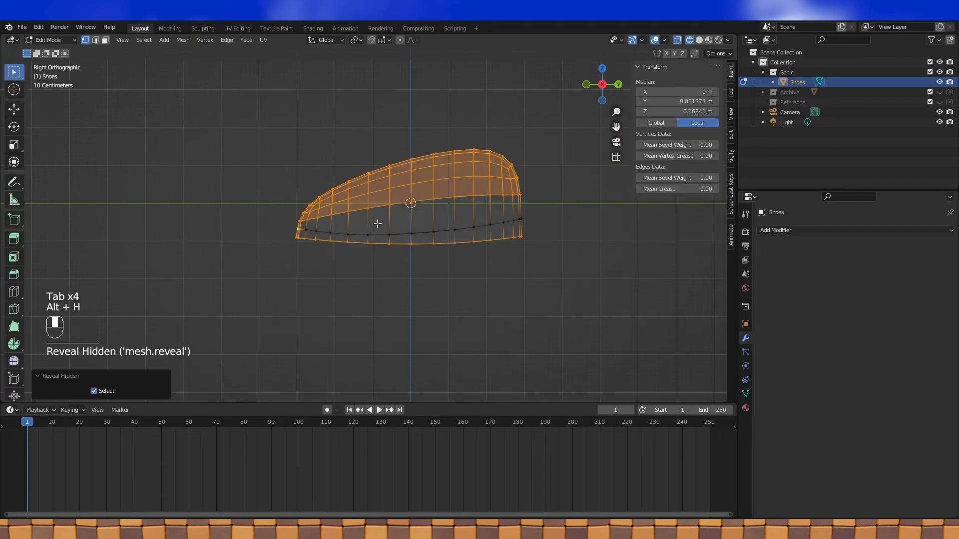
pyautogui.press('Tab')
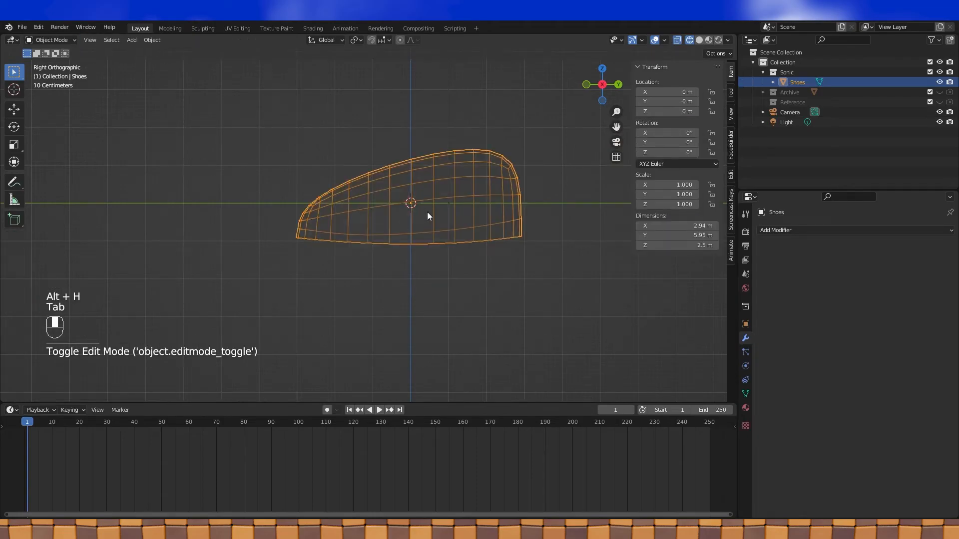
# - Add an edge loop near the shoe's base and scale it narrower along X
pyautogui.press('Tab')
pyautogui.hotkey('ctrl', 'r')
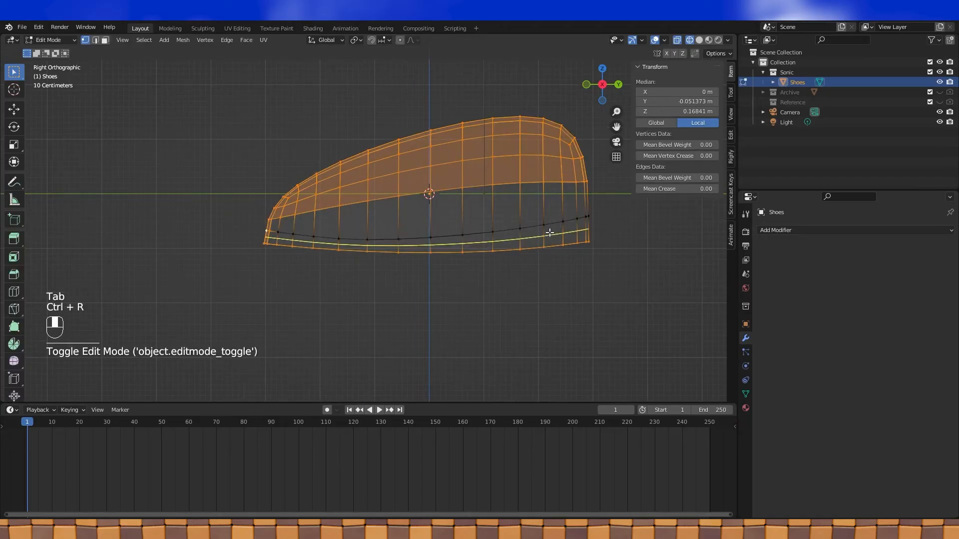
pyautogui.click(537, 232)
pyautogui.rightClick(495, 229)
pyautogui.moveTo(494, 229); pyautogui.dragTo(560, 244, button='middle')
pyautogui.keyDown('alt'); pyautogui.click(460, 244); pyautogui.keyUp('alt')
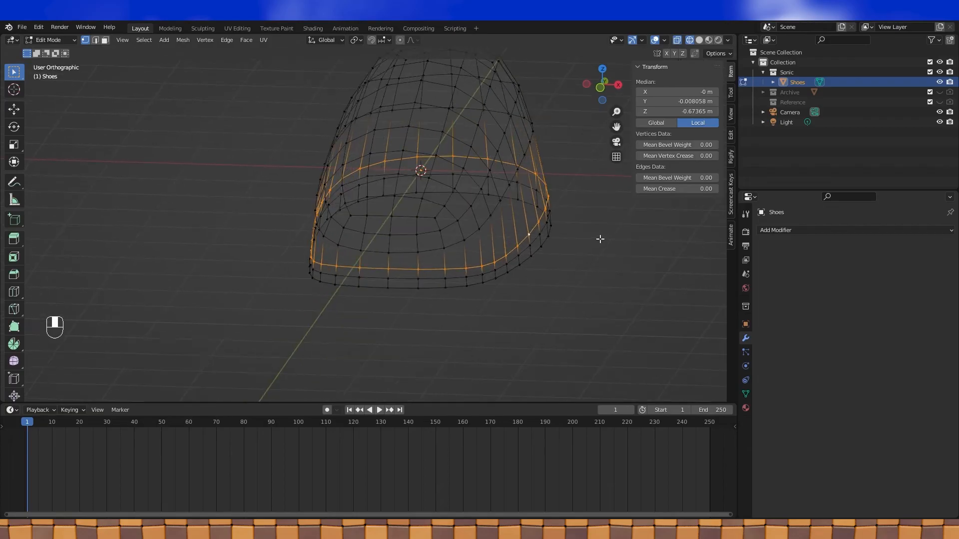
pyautogui.press('s')
pyautogui.press('x')
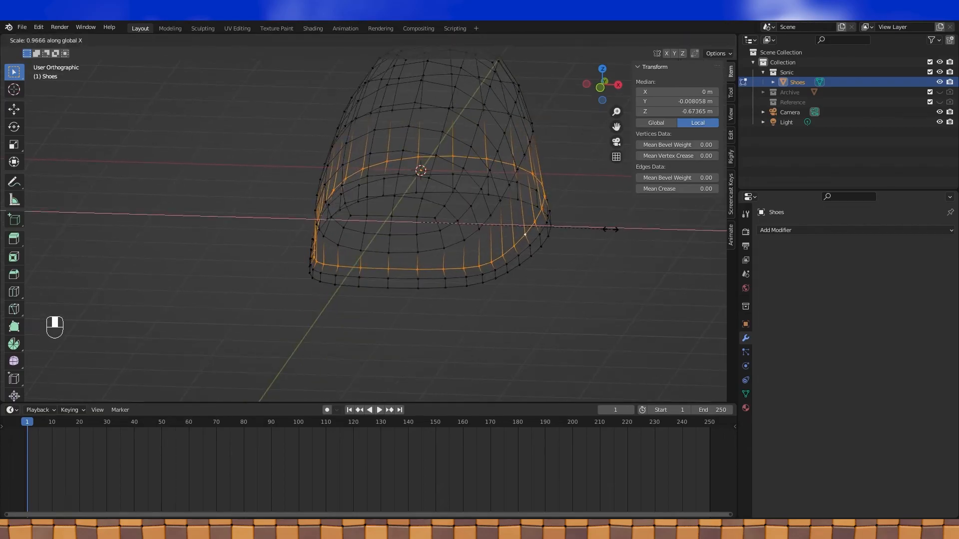
pyautogui.click(611, 229)
pyautogui.moveTo(598, 220); pyautogui.dragTo(479, 218, button='middle')
pyautogui.press('KP_3')
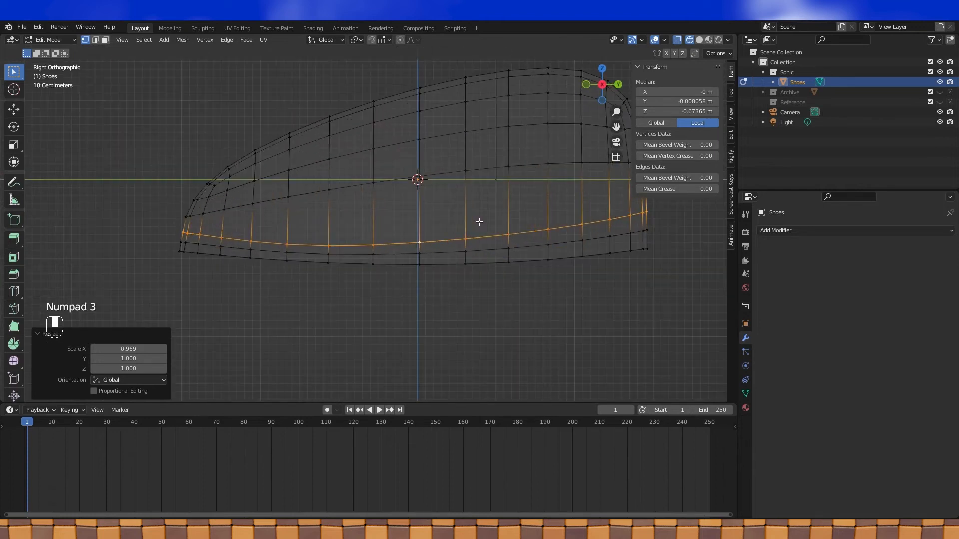
# - Switch to solid shading and inspect the narrowed loop from outside Edit Mode
pyautogui.click(699, 41)
pyautogui.moveTo(491, 199); pyautogui.dragTo(516, 205, button='middle')
pyautogui.press('Tab')
pyautogui.scroll(-4, 417, 215)
pyautogui.moveTo(416, 214)
pyautogui.mouseDown(button='middle')
pyautogui.moveTo(475, 239)
pyautogui.moveTo(400, 229)
pyautogui.moveTo(439, 229)
pyautogui.moveTo(403, 218)
pyautogui.mouseUp(button='middle')
pyautogui.press('Tab')
pyautogui.scroll(2, 403, 218)
pyautogui.moveTo(500, 226); pyautogui.dragTo(537, 231, button='middle')
# - Select the shoe's bottom edge loop and narrow it along X, then check the right side view
pyautogui.keyDown('alt'); pyautogui.click(467, 261); pyautogui.keyUp('alt')
pyautogui.moveTo(464, 260)
pyautogui.keyDown('shift'); pyautogui.mouseDown(button='middle')
pyautogui.moveTo(446, 259)
pyautogui.moveTo(516, 255)
pyautogui.moveTo(456, 255)
pyautogui.moveTo(475, 259)
pyautogui.mouseUp(button='middle'); pyautogui.keyUp('shift')
pyautogui.press('s')
pyautogui.press('x')
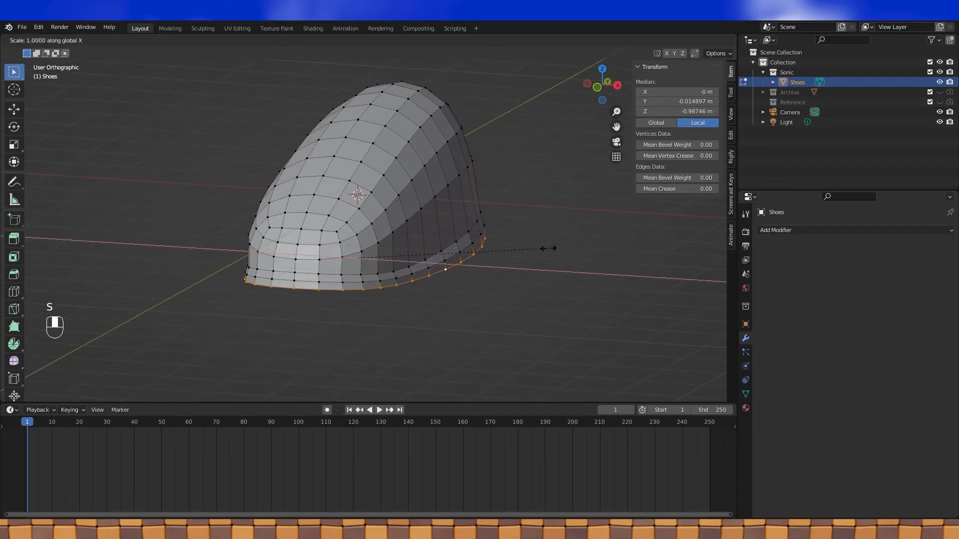
pyautogui.click(541, 247)
pyautogui.moveTo(540, 247); pyautogui.dragTo(468, 239, button='middle')
pyautogui.press('Tab')
pyautogui.press('Tab')
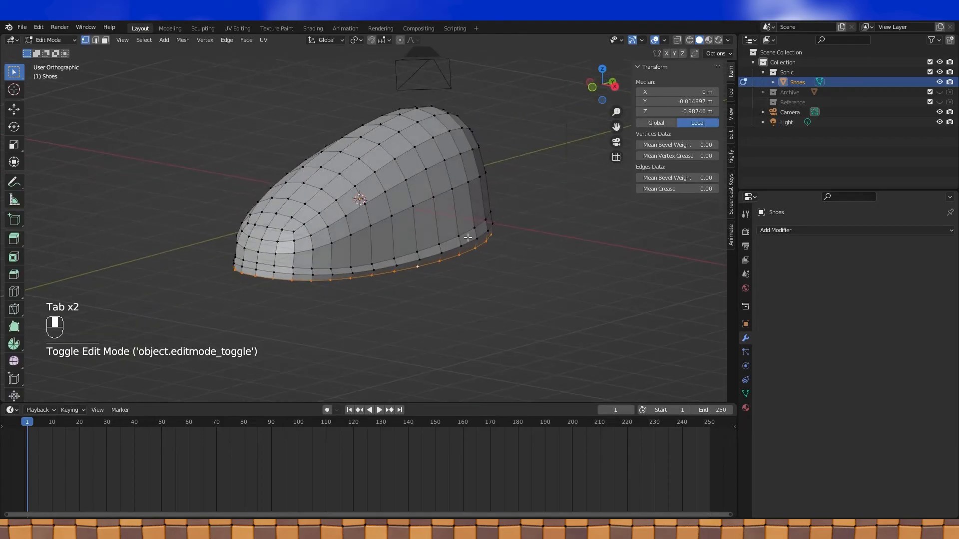
pyautogui.moveTo(467, 238); pyautogui.dragTo(320, 280, button='middle')
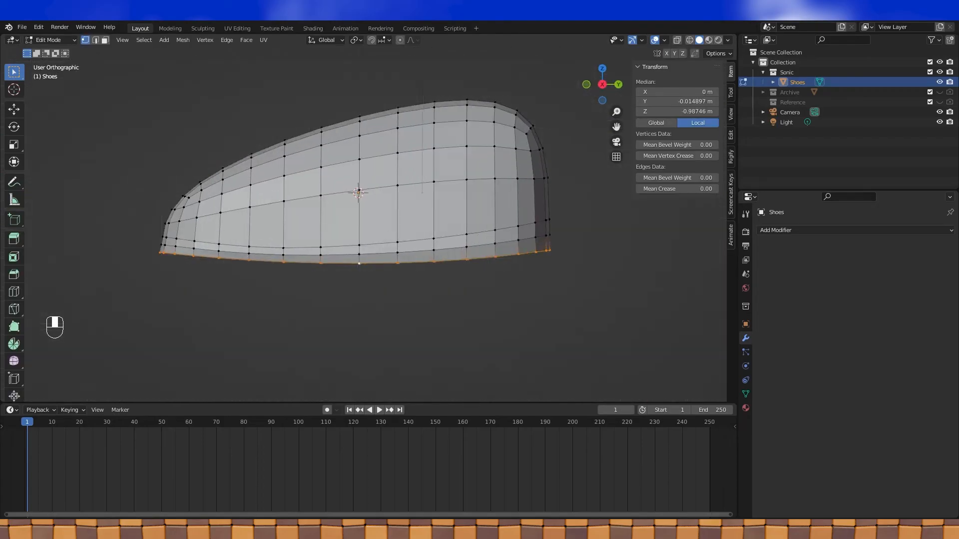
pyautogui.keyDown('shift'); pyautogui.moveTo(261, 289); pyautogui.dragTo(375, 273, button='middle'); pyautogui.keyUp('shift')
pyautogui.press('KP_3')
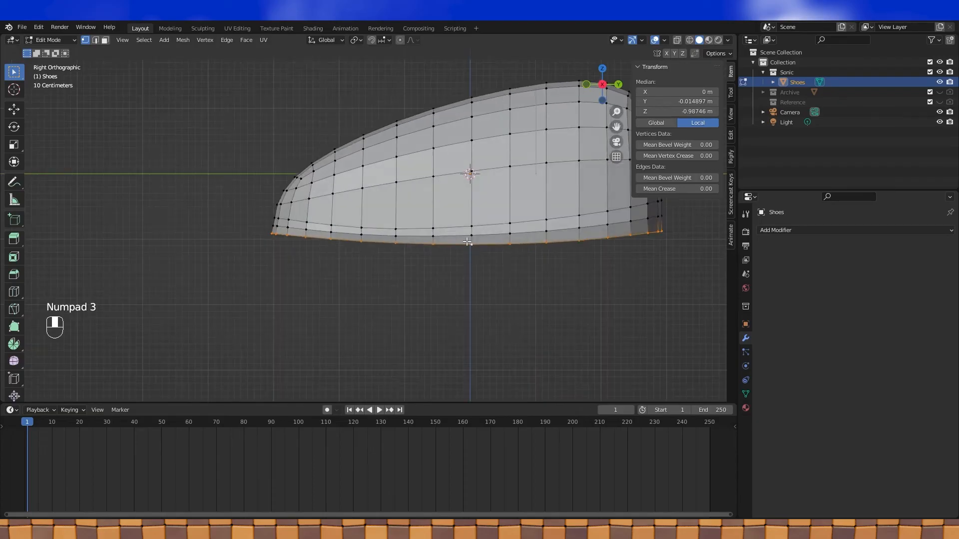
# - Turn on X-ray and circle-select the bottom vertices at the toe end
pyautogui.click(677, 40)
pyautogui.press('a')
pyautogui.press('a')
pyautogui.keyDown('shift'); pyautogui.moveTo(484, 266); pyautogui.dragTo(408, 262, button='middle'); pyautogui.keyUp('shift')
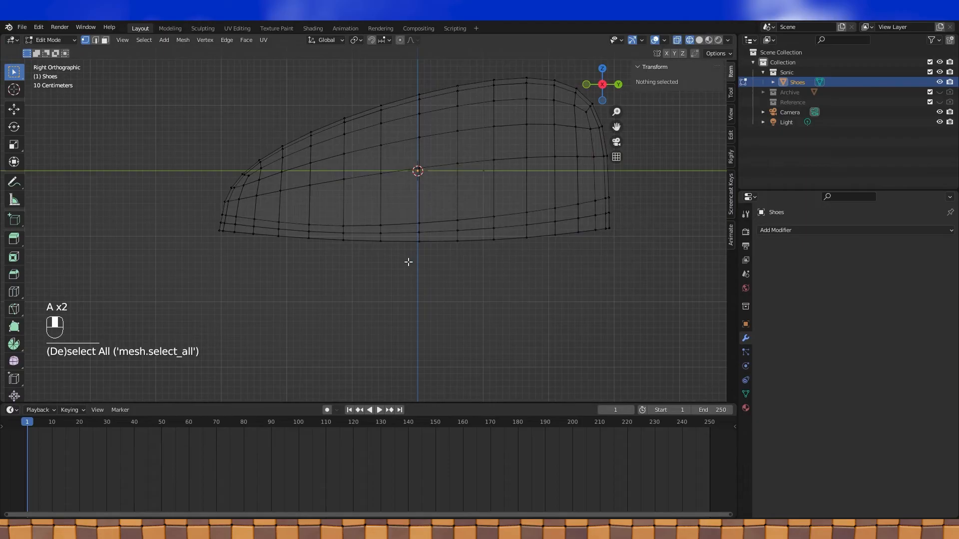
pyautogui.press('c')
pyautogui.moveTo(280, 246); pyautogui.dragTo(188, 236)
pyautogui.rightClick(188, 235)
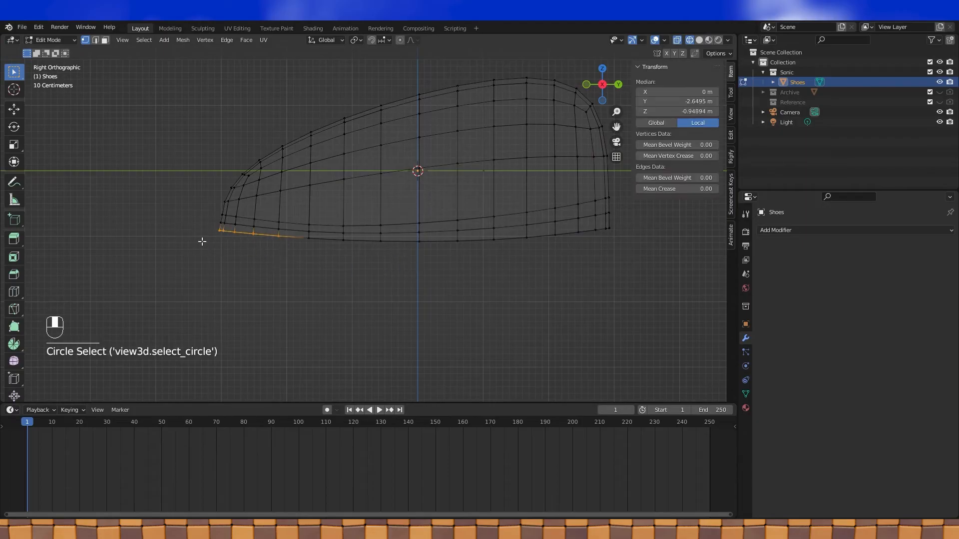
pyautogui.moveTo(271, 248); pyautogui.dragTo(266, 250, button='middle')
pyautogui.keyDown('shift'); pyautogui.click(276, 242); pyautogui.keyUp('shift')
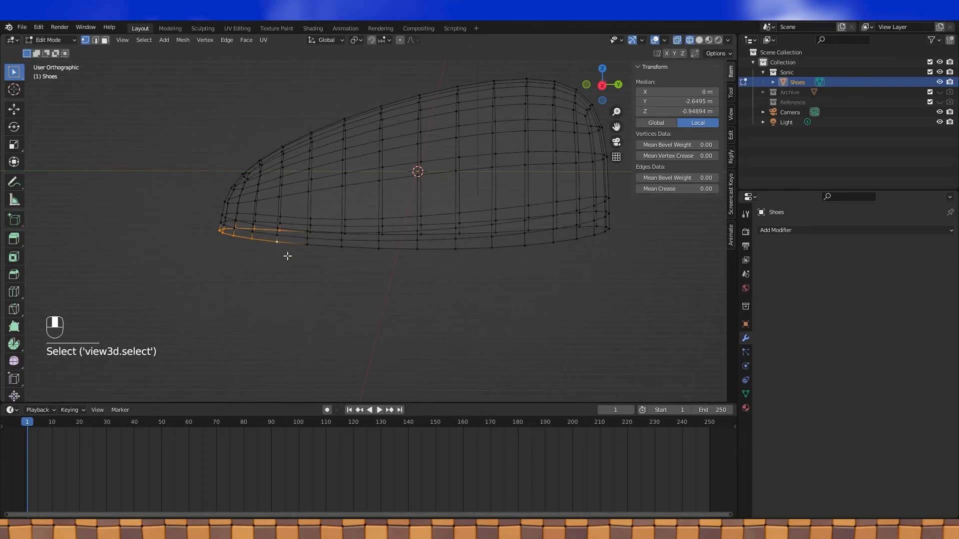
pyautogui.press('KP_3')
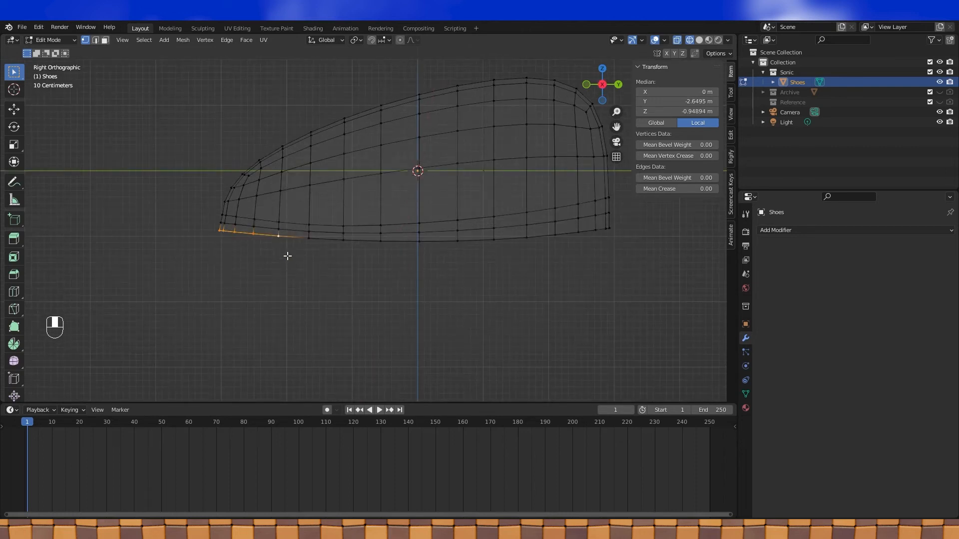
# - Set the pivot to Active Element and scale the toe vertices inward along Y
pyautogui.click(358, 41)
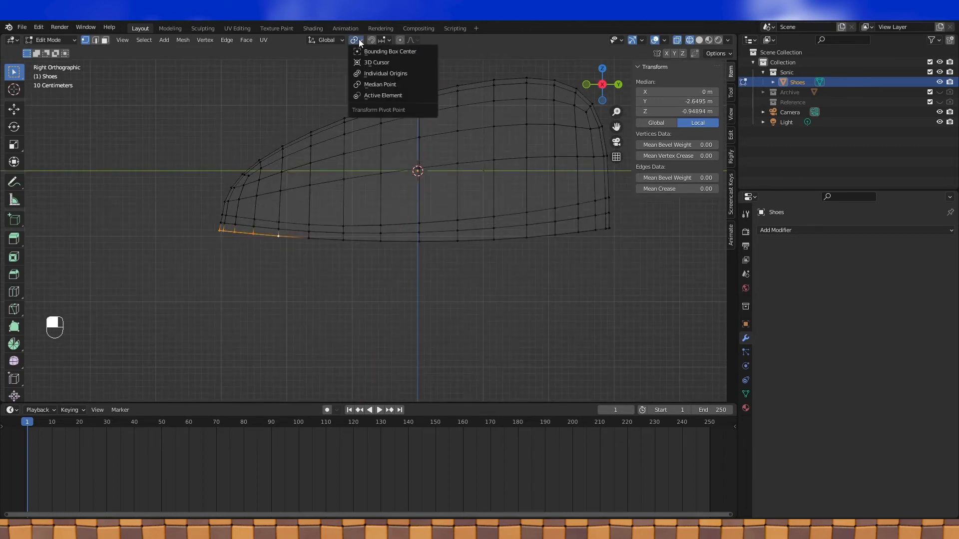
pyautogui.click(370, 94)
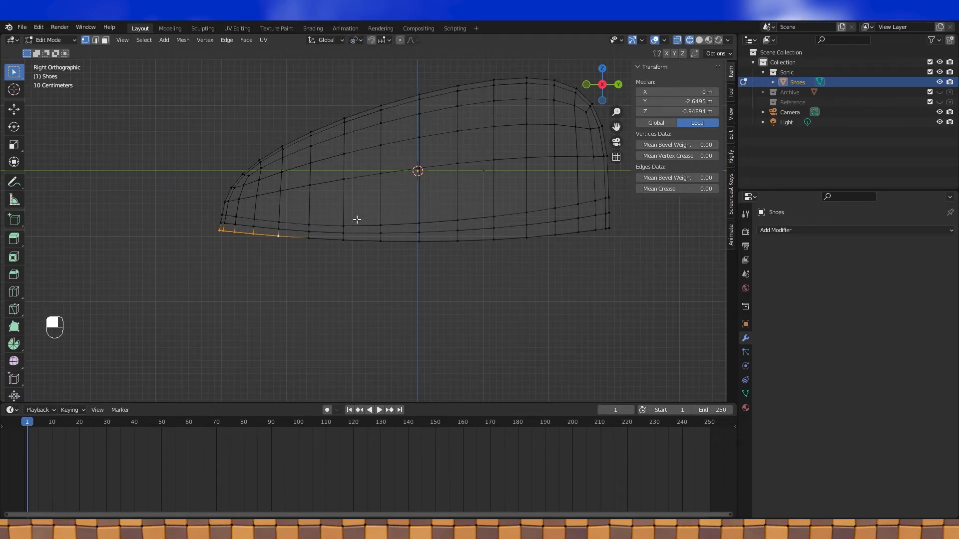
pyautogui.press('s')
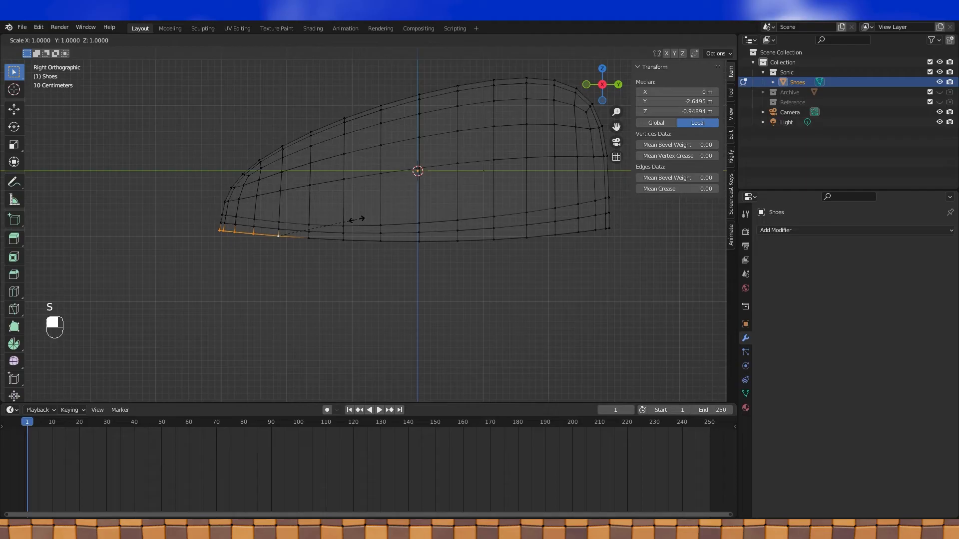
pyautogui.press('y')
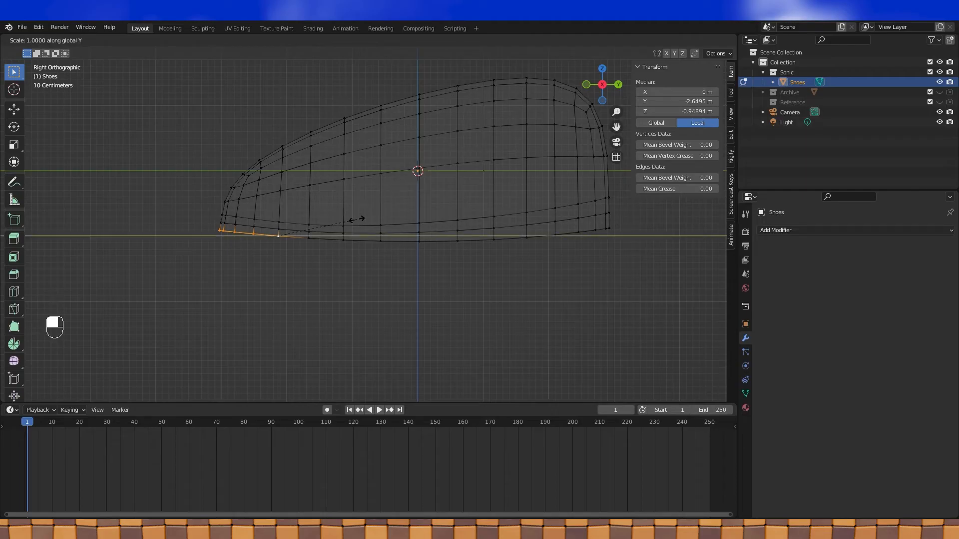
pyautogui.press('shift')
pyautogui.click(350, 220)
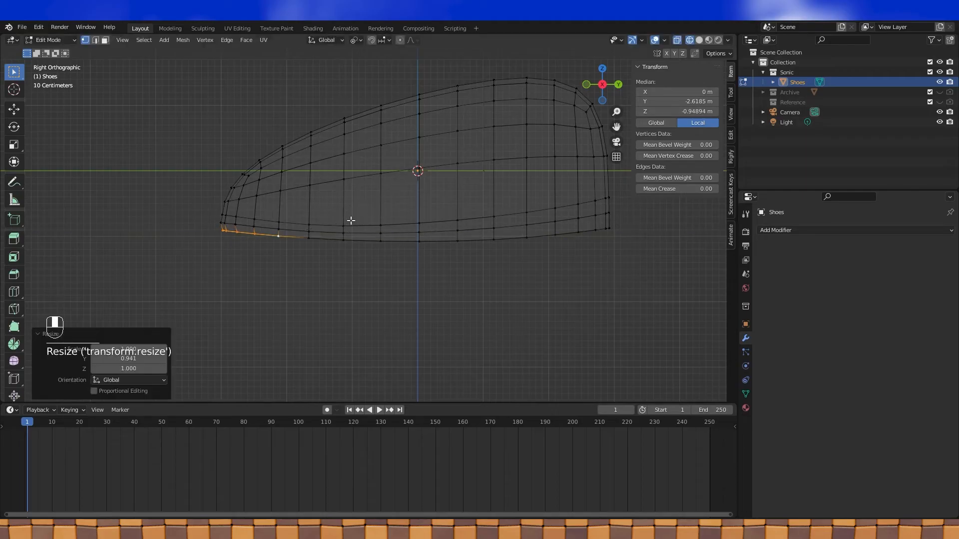
pyautogui.scroll(-2, 279, 229)
pyautogui.moveTo(302, 253)
pyautogui.mouseDown(button='middle')
pyautogui.moveTo(340, 265)
pyautogui.moveTo(325, 271)
pyautogui.moveTo(293, 253)
pyautogui.mouseUp(button='middle')
pyautogui.press('KP_3')
# - Circle-select the heel's bottom vertices and scale them outward about 1.03 along Y
pyautogui.keyDown('shift'); pyautogui.moveTo(616, 165); pyautogui.dragTo(553, 167, button='middle'); pyautogui.keyUp('shift')
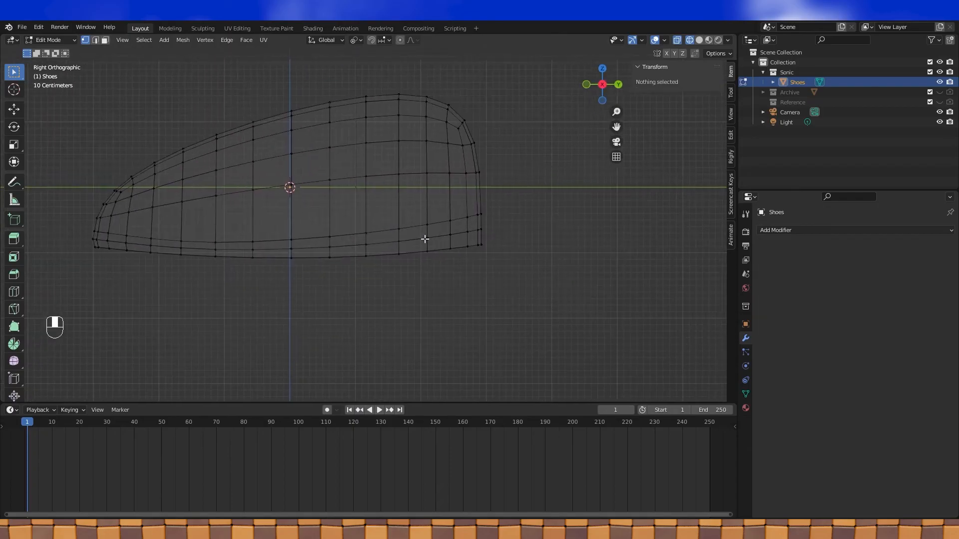
pyautogui.press('a')
pyautogui.press('a')
pyautogui.press('c')
pyautogui.scroll(3, 401, 240)
pyautogui.moveTo(397, 240); pyautogui.dragTo(490, 226)
pyautogui.rightClick(514, 220)
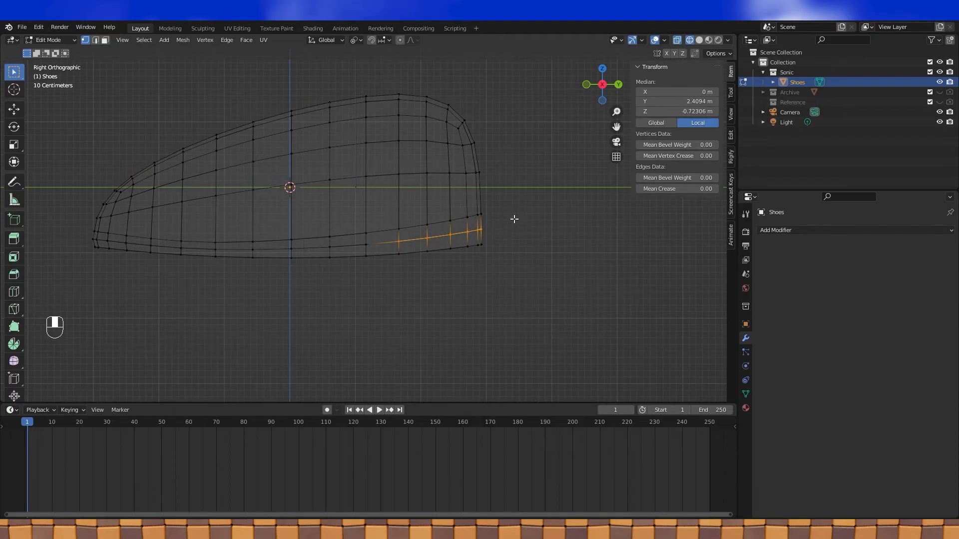
pyautogui.keyDown('shift'); pyautogui.click(398, 243); pyautogui.keyUp('shift')
pyautogui.keyDown('shift'); pyautogui.moveTo(414, 243); pyautogui.dragTo(370, 247, button='middle'); pyautogui.keyUp('shift')
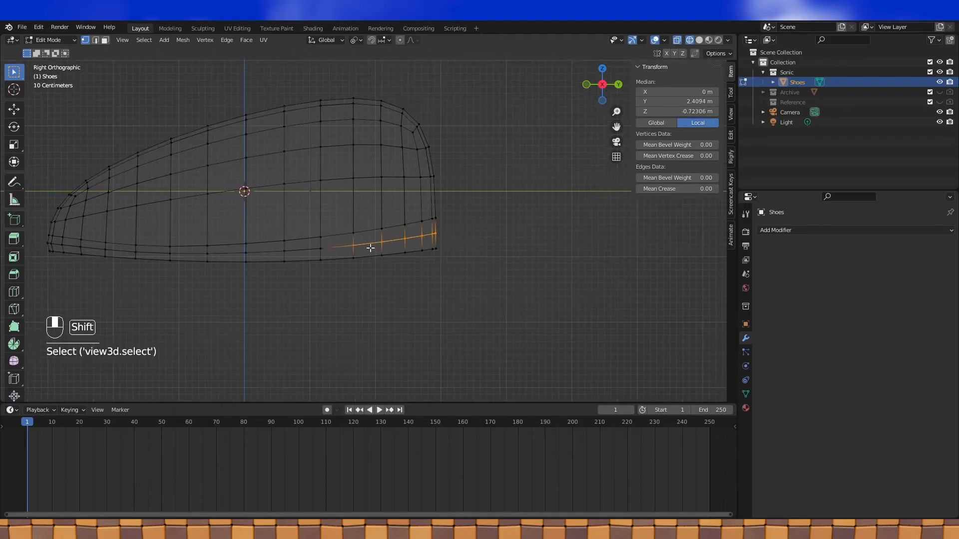
pyautogui.press('s')
pyautogui.press('y')
pyautogui.press('shift')
pyautogui.click(467, 232)
# - Switch to solid shading and select two vertical edge loops on the shoe's side
pyautogui.press('Tab')
pyautogui.scroll(-1, 467, 231)
pyautogui.keyDown('shift'); pyautogui.moveTo(467, 232); pyautogui.dragTo(534, 243, button='middle'); pyautogui.keyUp('shift')
pyautogui.press('Tab')
pyautogui.scroll(-1, 534, 243)
pyautogui.moveTo(363, 166); pyautogui.dragTo(366, 181, button='middle')
pyautogui.click(700, 40)
pyautogui.keyDown('shift'); pyautogui.moveTo(463, 117); pyautogui.dragTo(458, 135, button='middle'); pyautogui.keyUp('shift')
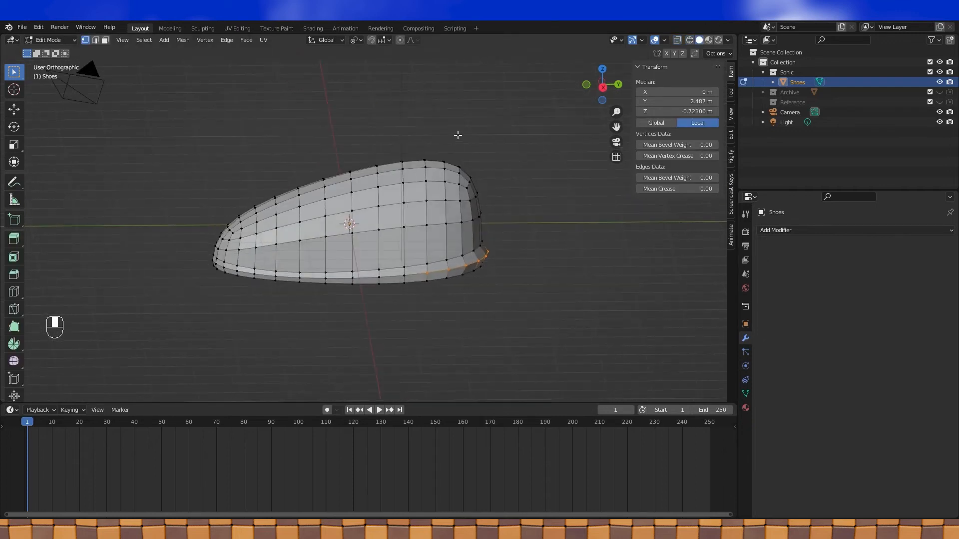
pyautogui.press('KP_3')
pyautogui.keyDown('alt'); pyautogui.click(344, 238); pyautogui.keyUp('alt')
pyautogui.keyDown('alt'); pyautogui.keyDown('shift'); pyautogui.click(298, 242); pyautogui.keyUp('shift'); pyautogui.keyUp('alt')
# - Dissolve the two selected vertical edge loops
pyautogui.press('x')
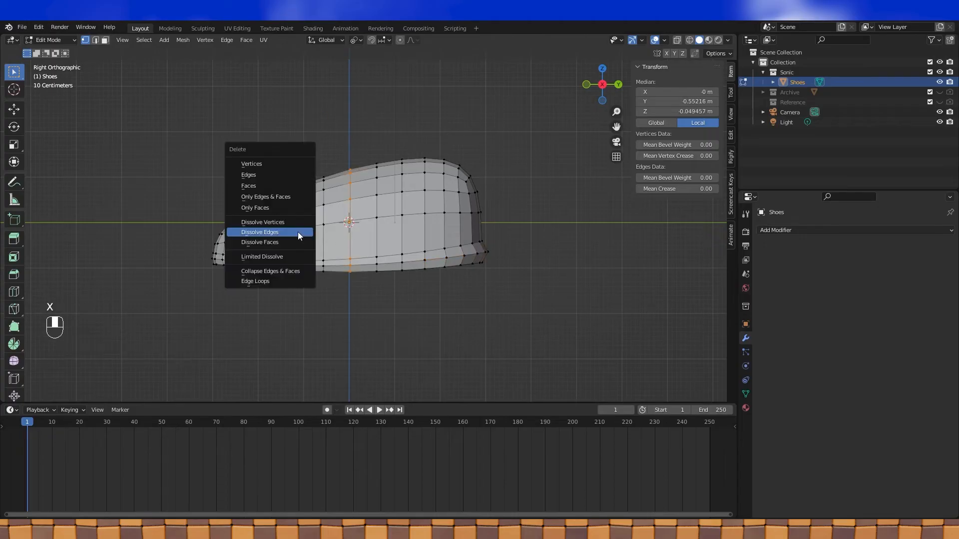
pyautogui.click(298, 232)
pyautogui.moveTo(307, 185); pyautogui.dragTo(458, 185, button='middle')
pyautogui.press('Tab')
pyautogui.press('Tab')
# - Select the whole shoe mesh and apply Shade Smooth to its faces
pyautogui.press('a')
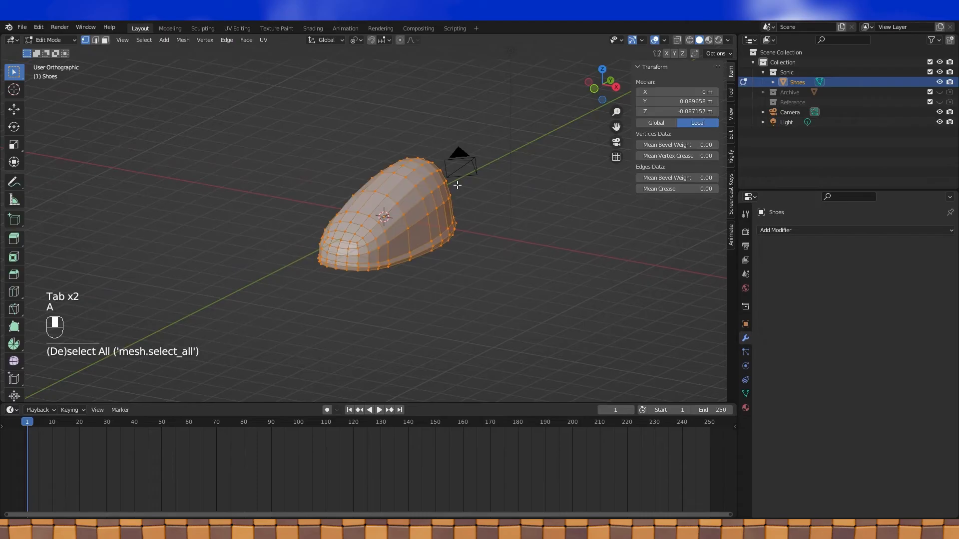
pyautogui.click(248, 41)
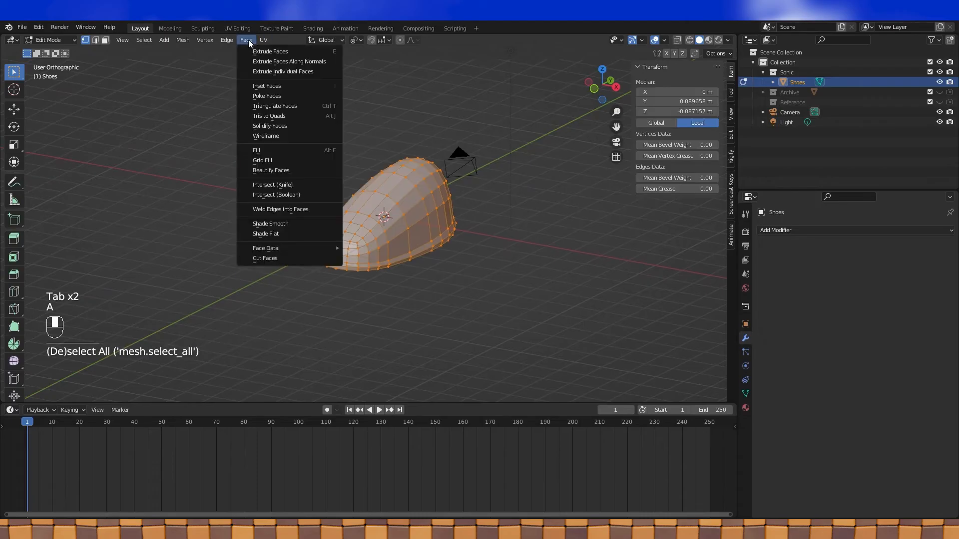
pyautogui.click(272, 224)
pyautogui.moveTo(314, 170); pyautogui.dragTo(400, 151, button='middle')
pyautogui.press('Tab')
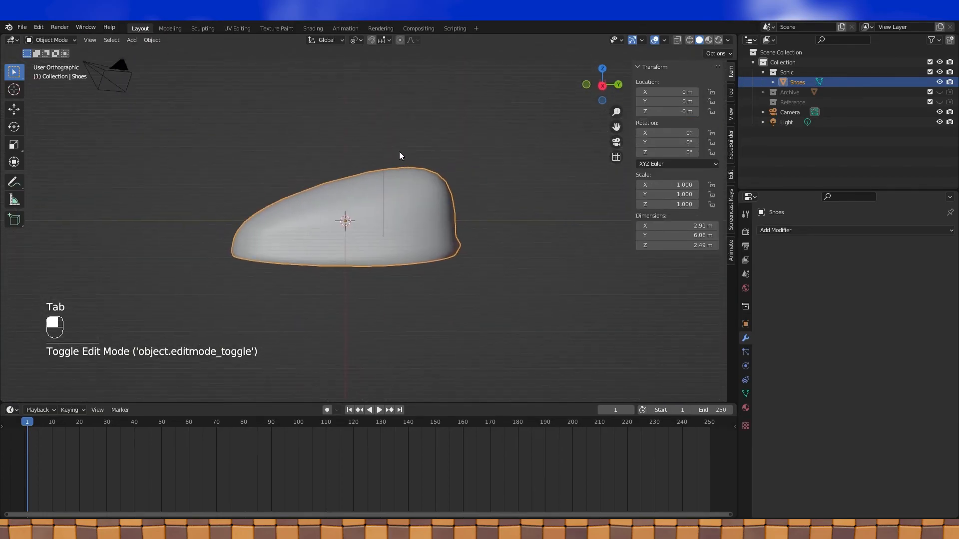
# - From the right side view, angle the view and enter Edit Mode on the shoe
pyautogui.press('KP_3')
pyautogui.scroll(3, 399, 151)
pyautogui.scroll(-2, 374, 153)
pyautogui.moveTo(358, 153); pyautogui.dragTo(387, 161, button='middle')
pyautogui.press('Tab')
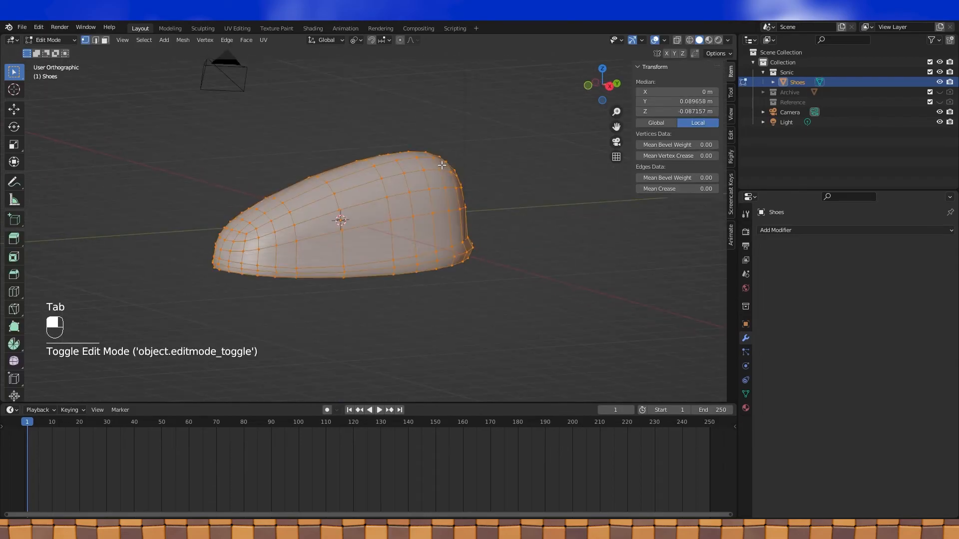
# - In face select mode, select the band of faces running over the top of the shoe
pyautogui.click(104, 41)
pyautogui.click(372, 241)
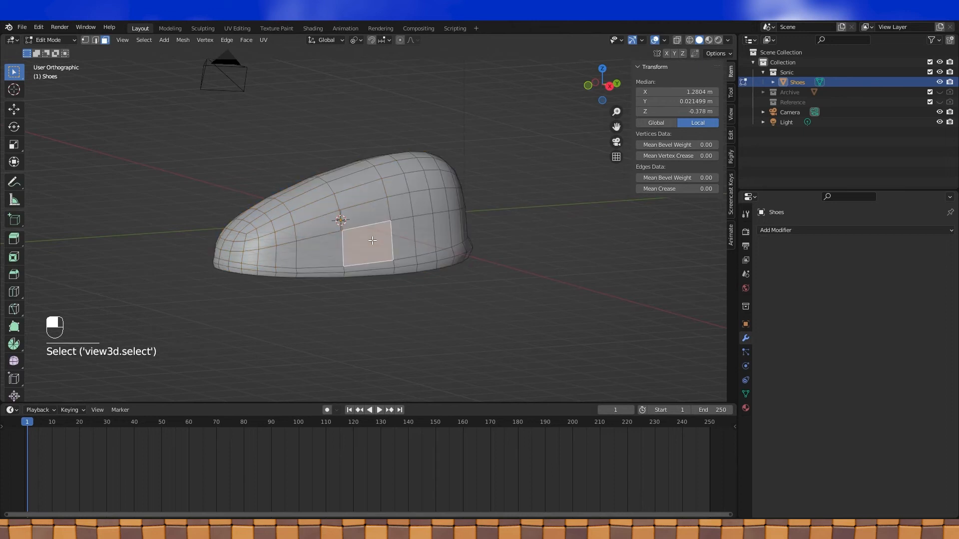
pyautogui.moveTo(376, 236); pyautogui.dragTo(349, 232, button='middle')
pyautogui.keyDown('ctrl'); pyautogui.click(340, 269); pyautogui.keyUp('ctrl')
pyautogui.moveTo(571, 209); pyautogui.dragTo(518, 214, button='middle')
pyautogui.scroll(2, 365, 210)
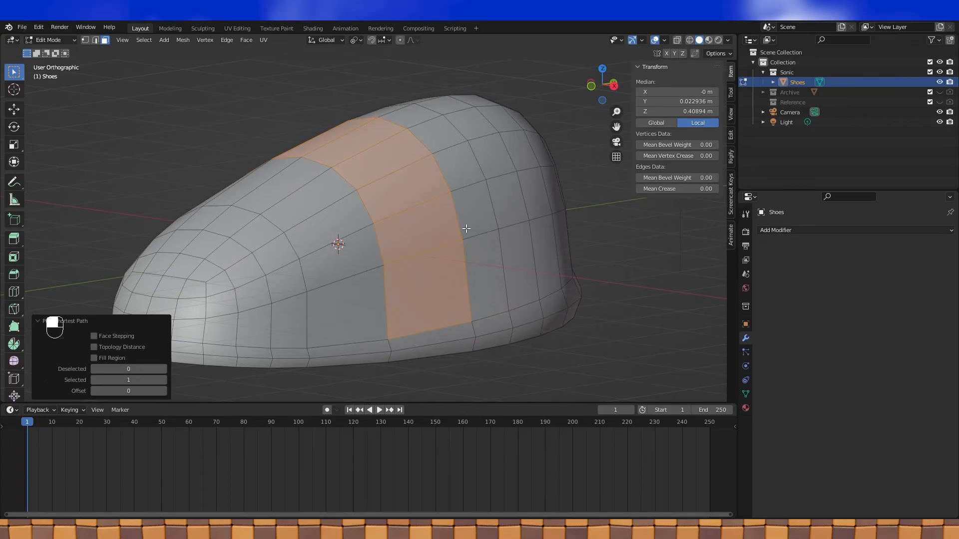
# - Extrude the face band along its normals by 0.0964 m to form the raised strap
pyautogui.hotkey('alt', 'e')
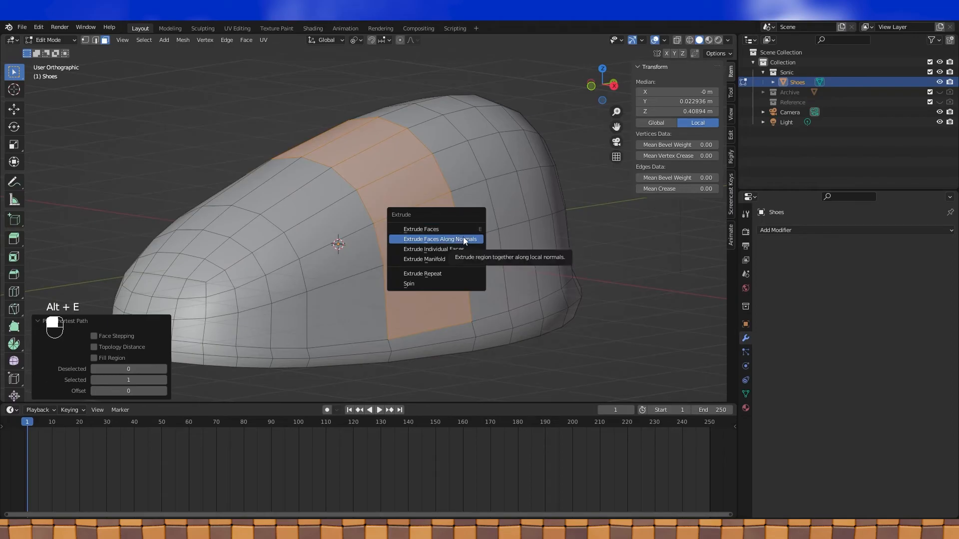
pyautogui.click(463, 237)
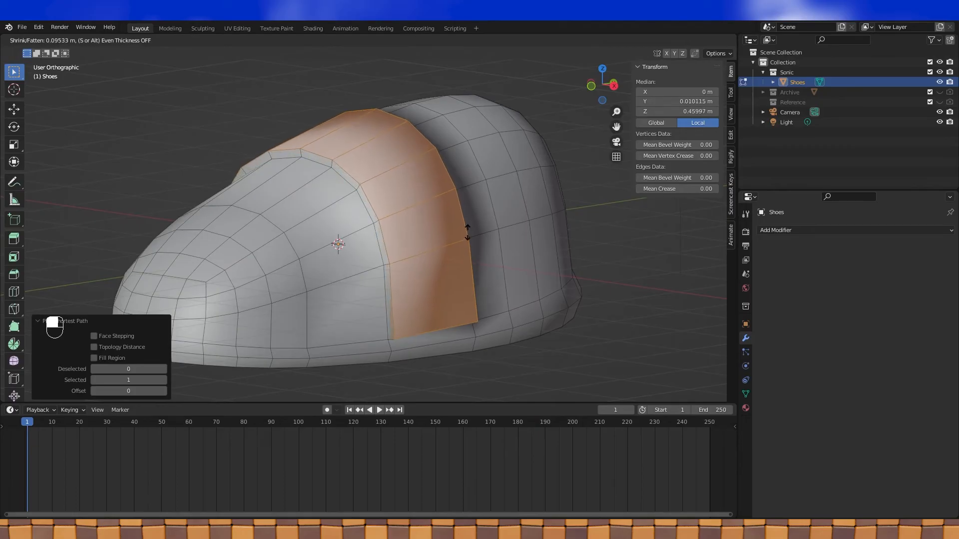
pyautogui.click(467, 234)
pyautogui.moveTo(440, 229); pyautogui.dragTo(353, 229, button='middle')
pyautogui.scroll(-4, 480, 221)
pyautogui.moveTo(413, 223); pyautogui.dragTo(441, 173, button='middle')
pyautogui.click(85, 40)
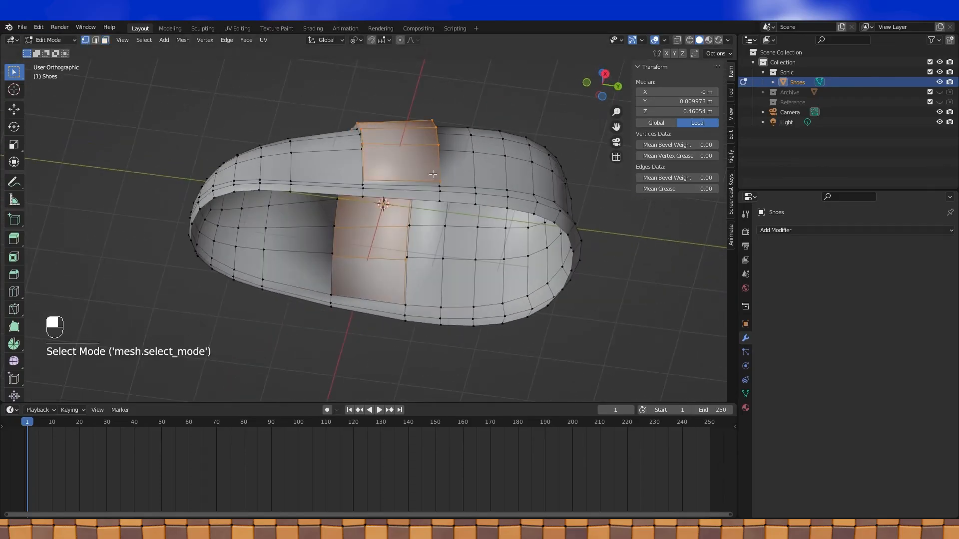
# - Fill faces between opposite rim edges to close the shoe's open bottom
pyautogui.keyDown('alt'); pyautogui.click(418, 205); pyautogui.keyUp('alt')
pyautogui.moveTo(408, 192); pyautogui.dragTo(373, 173, button='middle')
pyautogui.click(95, 40)
pyautogui.click(377, 176)
pyautogui.moveTo(373, 330); pyautogui.dragTo(366, 351, button='middle')
pyautogui.hotkey('ctrl', 'z')
pyautogui.keyDown('shift'); pyautogui.click(380, 289); pyautogui.keyUp('shift')
pyautogui.moveTo(379, 289); pyautogui.dragTo(419, 257, button='middle')
pyautogui.press('f')
pyautogui.click(420, 218)
pyautogui.moveTo(420, 218); pyautogui.dragTo(435, 235, button='middle')
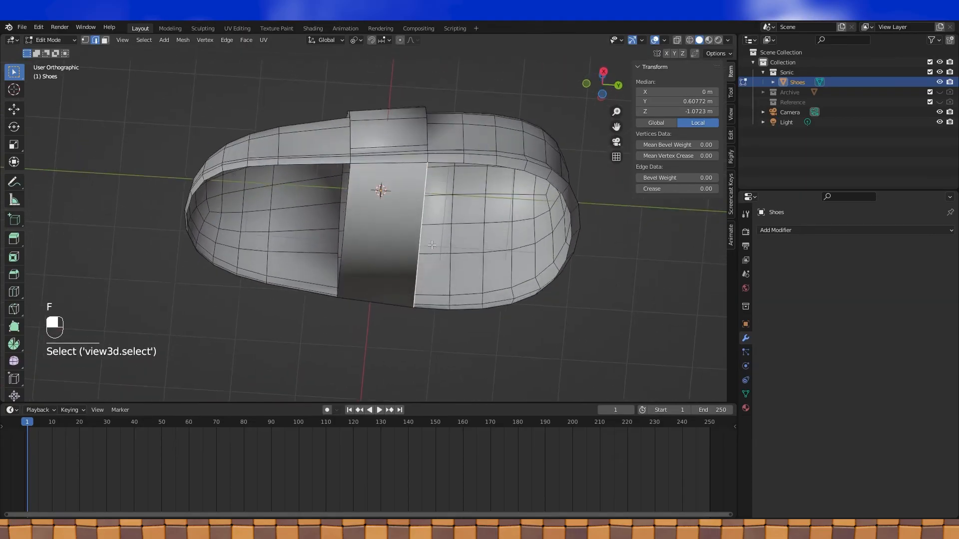
pyautogui.press('f')
pyautogui.press('f')
pyautogui.press('f')
pyautogui.press('f')
pyautogui.press('f')
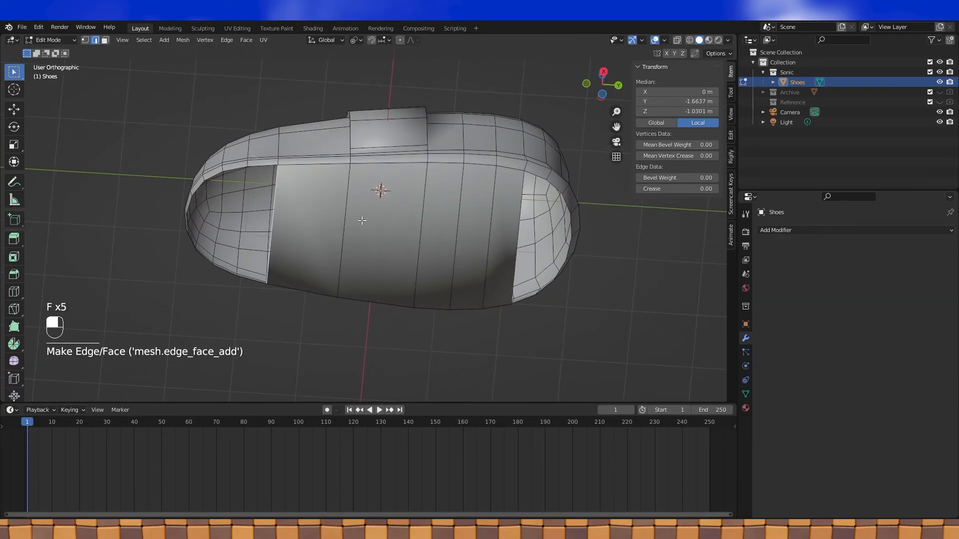
pyautogui.press('f')
pyautogui.keyDown('shift'); pyautogui.moveTo(362, 221); pyautogui.dragTo(451, 246, button='middle'); pyautogui.keyUp('shift')
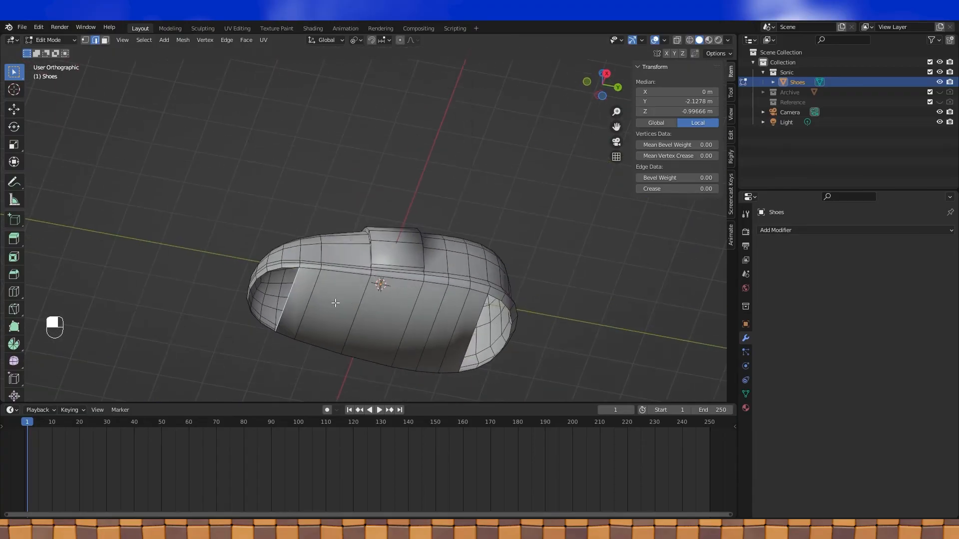
# - Add a loop cut along the sole and fill the front and back openings with faces
pyautogui.hotkey('ctrl', 'r')
pyautogui.click(292, 281)
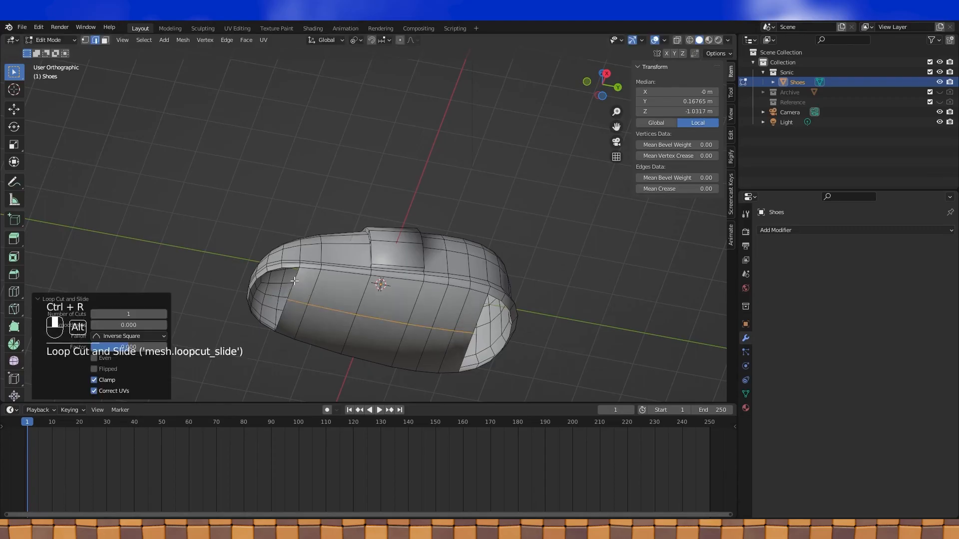
pyautogui.keyDown('alt'); pyautogui.click(295, 281); pyautogui.keyUp('alt')
pyautogui.press('f')
pyautogui.moveTo(294, 282); pyautogui.dragTo(470, 267, button='middle')
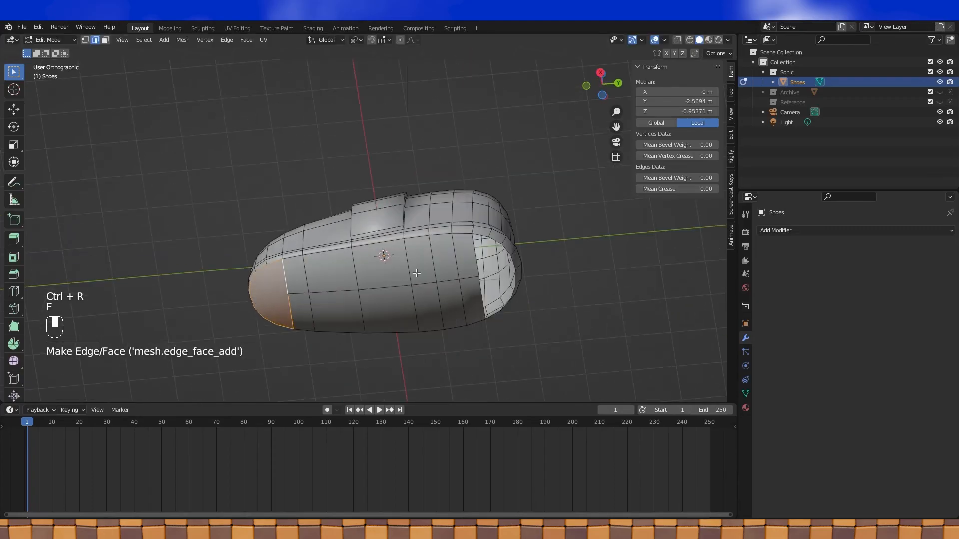
pyautogui.keyDown('alt'); pyautogui.click(474, 265); pyautogui.keyUp('alt')
pyautogui.press('f')
# - Connect the first end cap's rim vertices to its centre vertex with J
pyautogui.press('1')
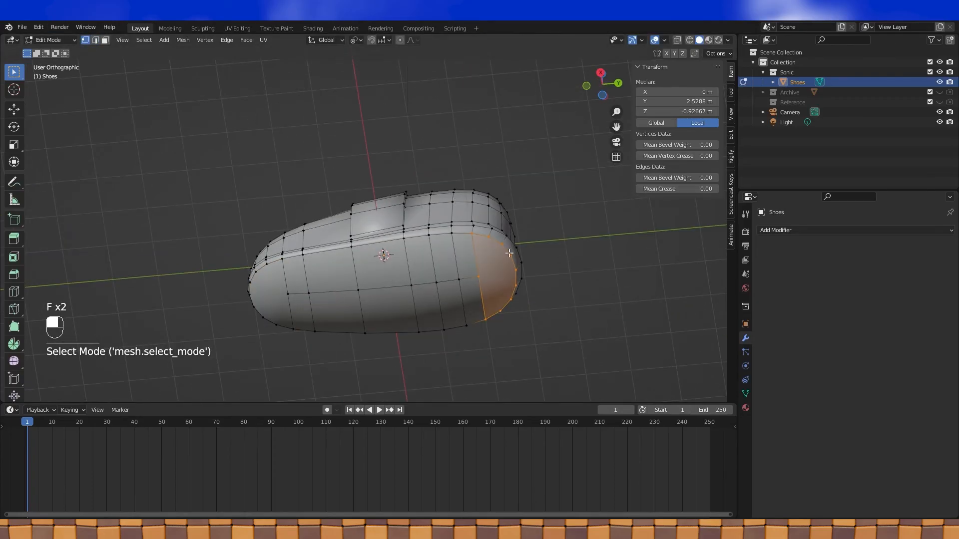
pyautogui.click(513, 274)
pyautogui.keyDown('shift'); pyautogui.click(478, 277); pyautogui.keyUp('shift')
pyautogui.press('j')
pyautogui.click(498, 247)
pyautogui.keyDown('shift'); pyautogui.click(481, 276); pyautogui.keyUp('shift')
pyautogui.press('j')
pyautogui.click(480, 278)
pyautogui.keyDown('shift'); pyautogui.click(508, 297); pyautogui.keyUp('shift')
pyautogui.press('j')
# - Join the toe cap's rim vertices to the toe centre vertex with new edges
pyautogui.click(288, 295)
pyautogui.keyDown('shift'); pyautogui.click(254, 299); pyautogui.keyUp('shift')
pyautogui.press('j')
pyautogui.click(284, 292)
pyautogui.keyDown('shift'); pyautogui.click(256, 274); pyautogui.keyUp('shift')
pyautogui.keyDown('shift'); pyautogui.click(285, 292); pyautogui.keyUp('shift')
pyautogui.press('j')
pyautogui.moveTo(284, 292); pyautogui.dragTo(300, 291, button='middle')
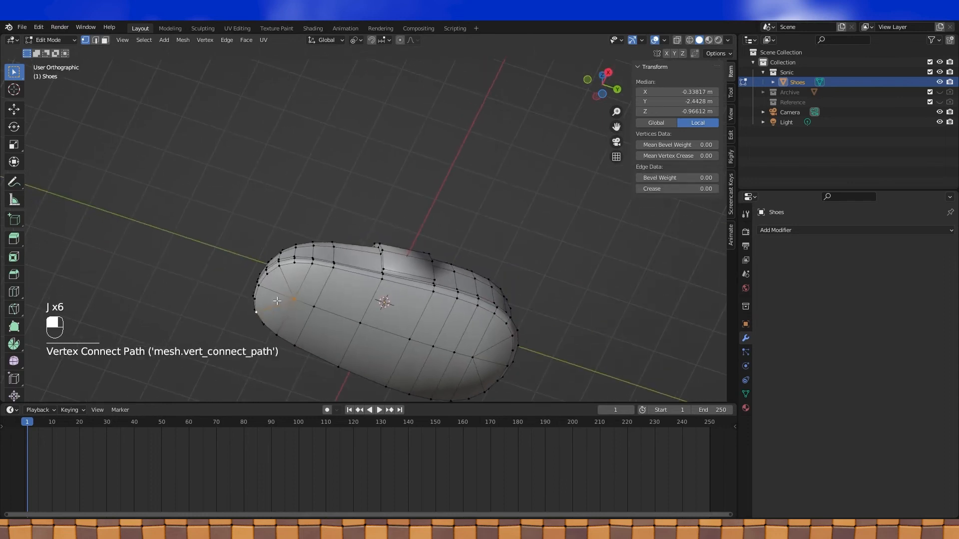
pyautogui.click(257, 299)
pyautogui.keyDown('shift'); pyautogui.click(290, 301); pyautogui.keyUp('shift')
pyautogui.keyDown('shift'); pyautogui.click(267, 325); pyautogui.keyUp('shift')
pyautogui.press('j')
pyautogui.click(268, 275)
pyautogui.keyDown('shift'); pyautogui.click(294, 295); pyautogui.keyUp('shift')
pyautogui.press('j')
# - Connect the heel rim vertices to the heel centre vertex, then return to Object Mode
pyautogui.moveTo(294, 296); pyautogui.dragTo(351, 244, button='middle')
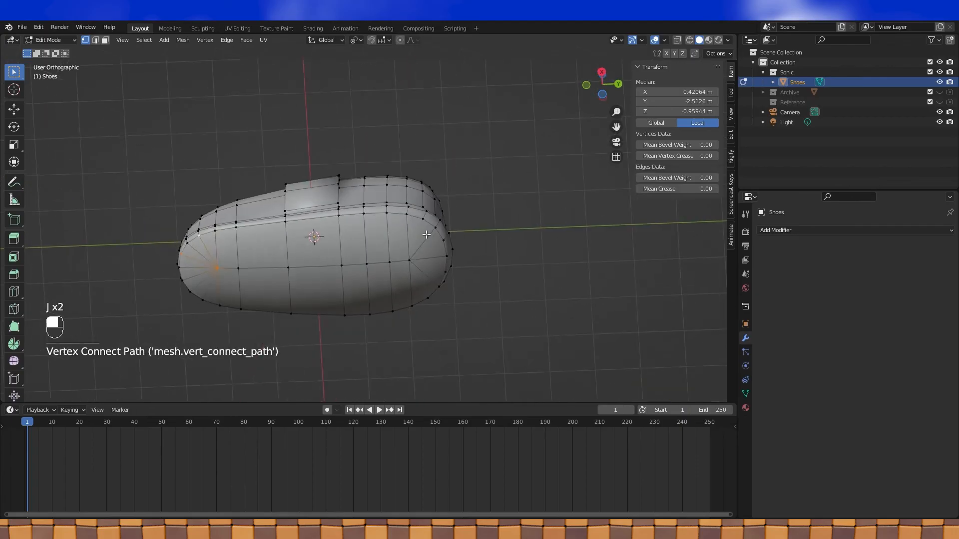
pyautogui.click(423, 220)
pyautogui.keyDown('shift'); pyautogui.click(409, 260); pyautogui.keyUp('shift')
pyautogui.press('j')
pyautogui.click(445, 272)
pyautogui.keyDown('shift'); pyautogui.click(409, 260); pyautogui.keyUp('shift')
pyautogui.press('j')
pyautogui.press('Tab')
pyautogui.moveTo(415, 282)
pyautogui.mouseDown(button='middle')
pyautogui.moveTo(385, 278)
pyautogui.moveTo(395, 304)
pyautogui.moveTo(352, 276)
pyautogui.moveTo(411, 274)
pyautogui.mouseUp(button='middle')
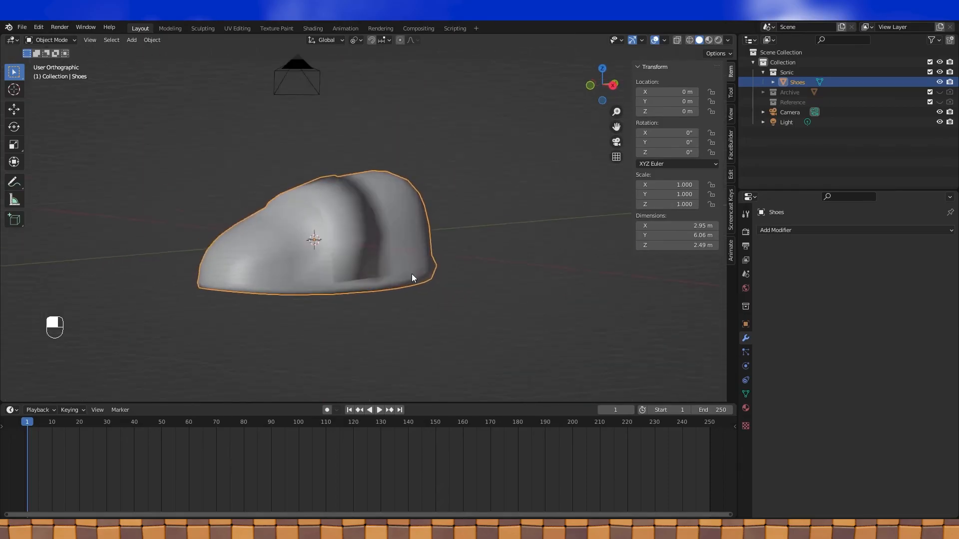
# - Select the matching lower side edges on both sides of the shoe in front view
pyautogui.press('Tab')
pyautogui.scroll(2, 382, 273)
pyautogui.click(321, 308)
pyautogui.keyDown('shift'); pyautogui.click(375, 300); pyautogui.keyUp('shift')
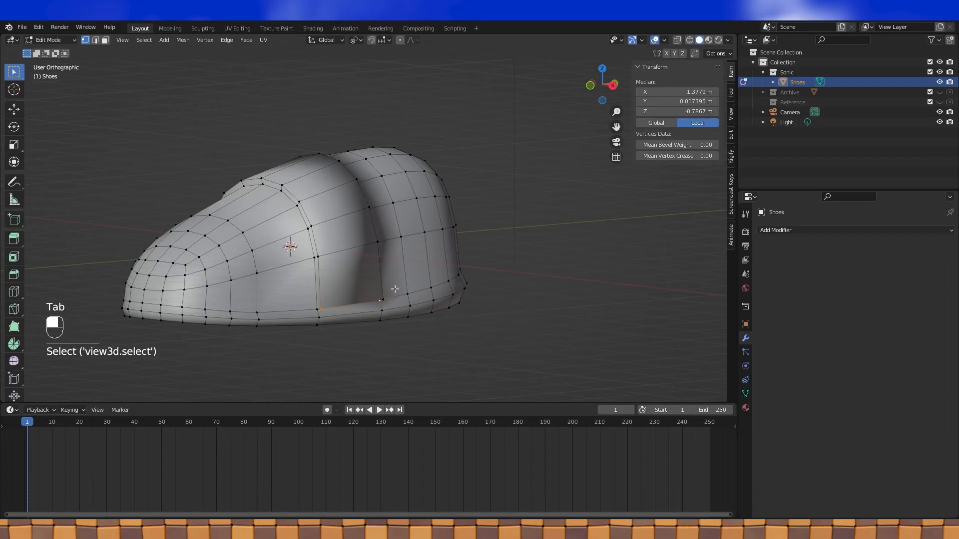
pyautogui.click(96, 42)
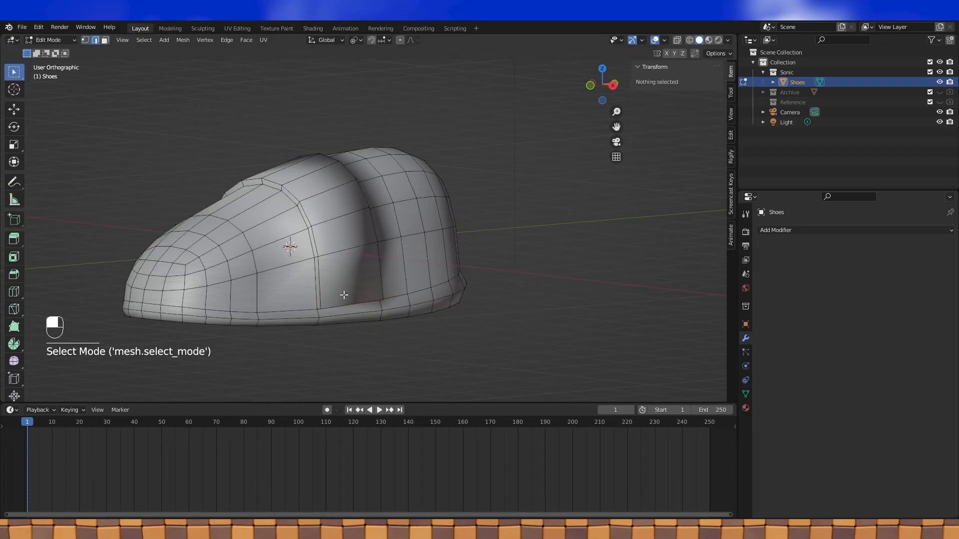
pyautogui.click(346, 300)
pyautogui.moveTo(346, 300); pyautogui.dragTo(428, 300, button='middle')
pyautogui.keyDown('shift'); pyautogui.click(175, 309); pyautogui.keyUp('shift')
pyautogui.moveTo(175, 310); pyautogui.dragTo(290, 241, button='middle')
pyautogui.press('KP_2')
pyautogui.press('KP_1')
pyautogui.scroll(3, 290, 241)
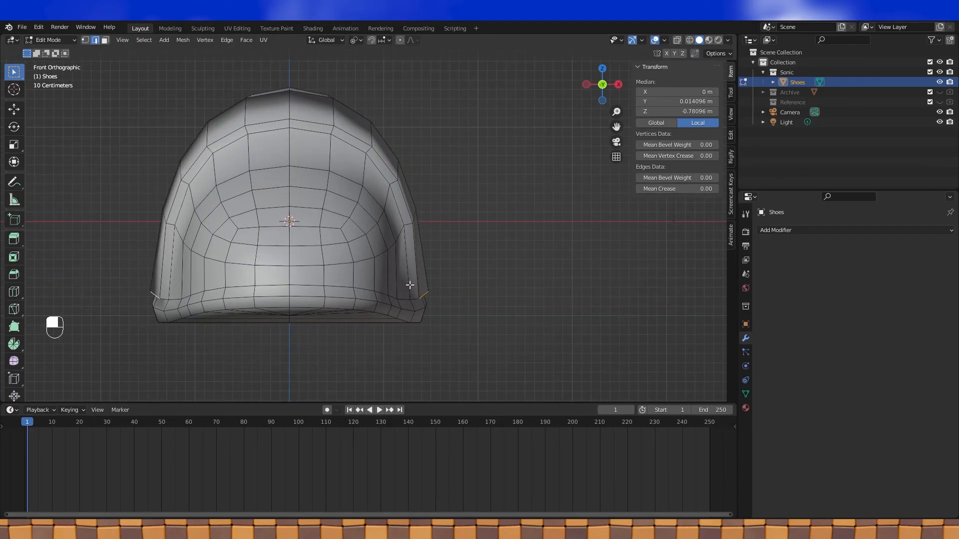
# - Edge-slide the selected edges, then scale them inward along X about the Median Point pivot
pyautogui.press('g')
pyautogui.press('g')
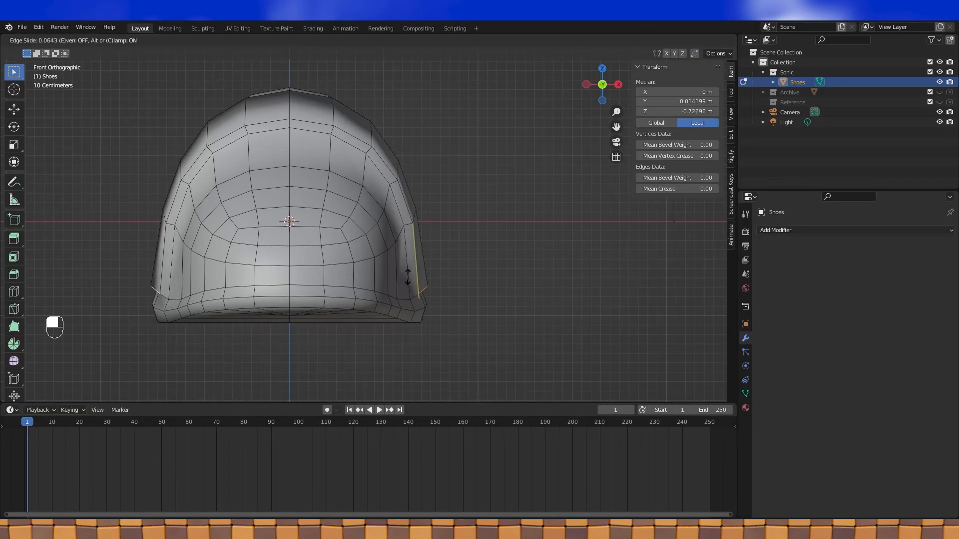
pyautogui.click(408, 276)
pyautogui.keyDown('shift'); pyautogui.moveTo(453, 290); pyautogui.dragTo(520, 267, button='middle'); pyautogui.keyUp('shift')
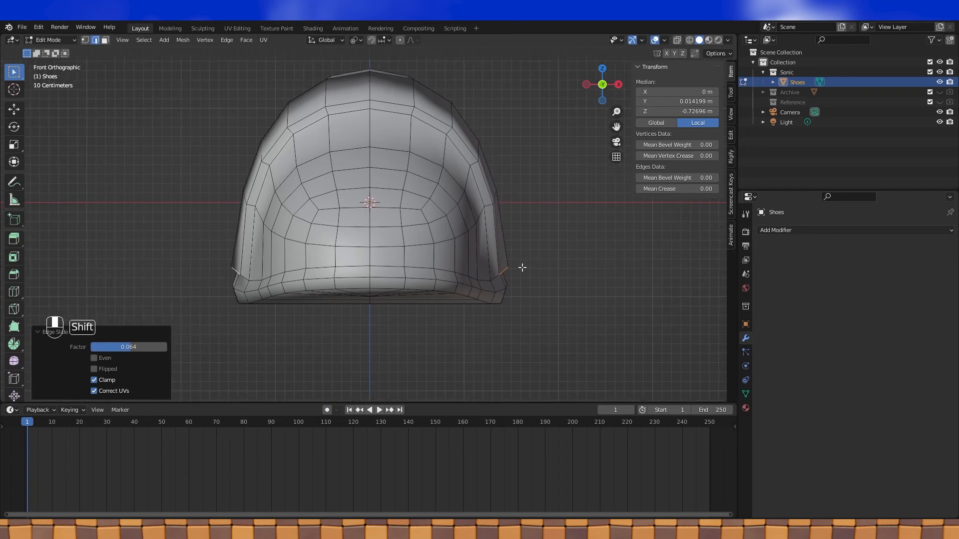
pyautogui.click(362, 39)
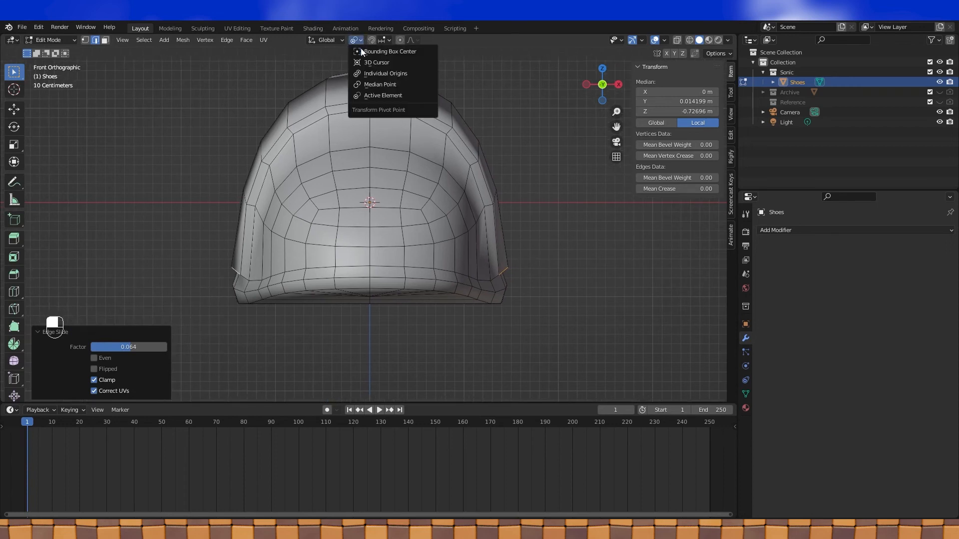
pyautogui.click(376, 84)
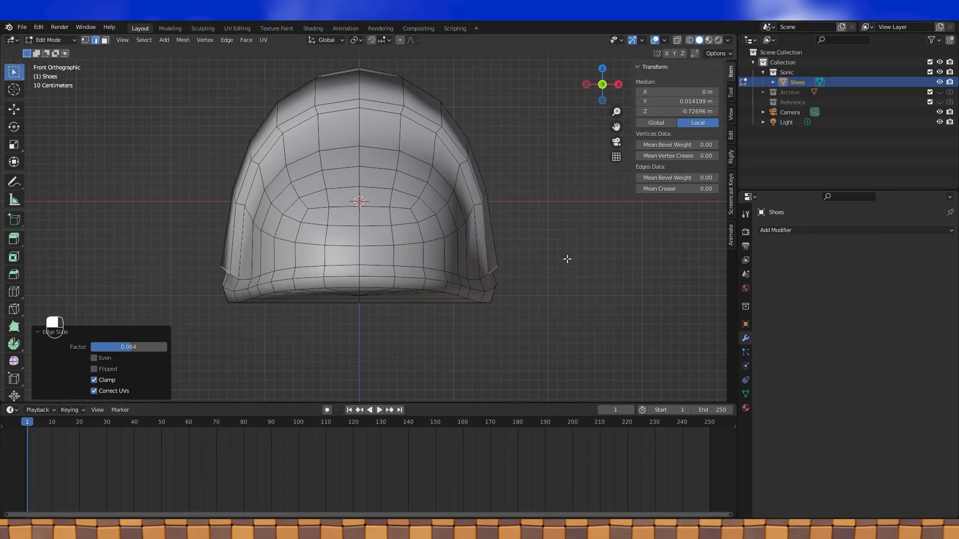
pyautogui.press('s')
pyautogui.press('x')
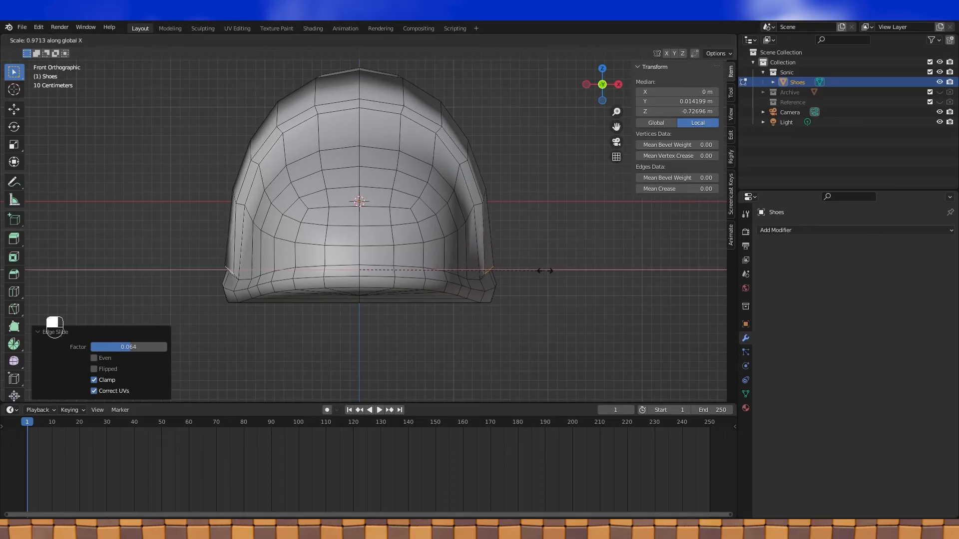
pyautogui.click(543, 272)
pyautogui.keyDown('shift'); pyautogui.moveTo(543, 271); pyautogui.dragTo(529, 271, button='middle'); pyautogui.keyUp('shift')
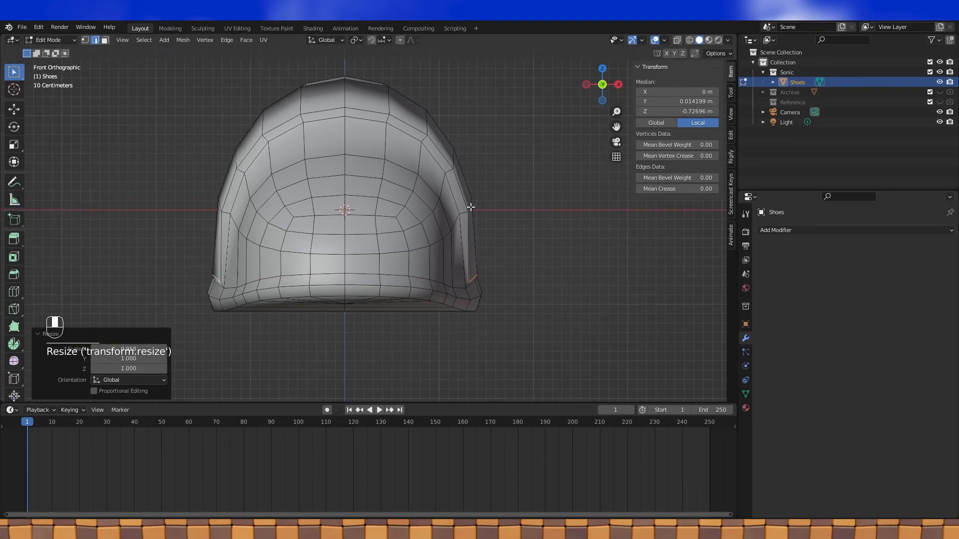
# - Scale a second pair of side edges slightly inward along X (about 0.98), then return to Object Mode
pyautogui.moveTo(473, 212); pyautogui.dragTo(434, 220, button='middle')
pyautogui.click(469, 211)
pyautogui.moveTo(255, 215); pyautogui.dragTo(339, 217, button='middle')
pyautogui.keyDown('shift'); pyautogui.click(228, 217); pyautogui.keyUp('shift')
pyautogui.press('KP_1')
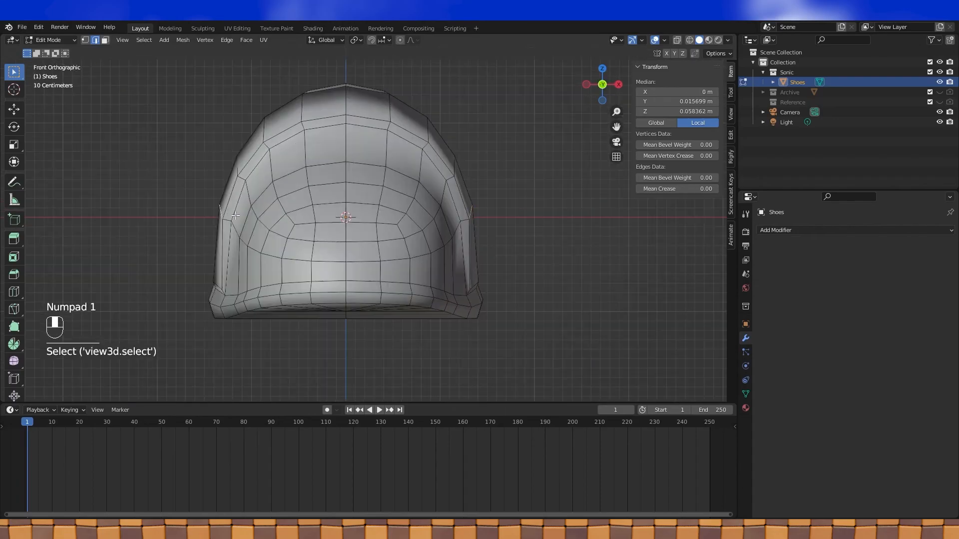
pyautogui.press('s')
pyautogui.press('x')
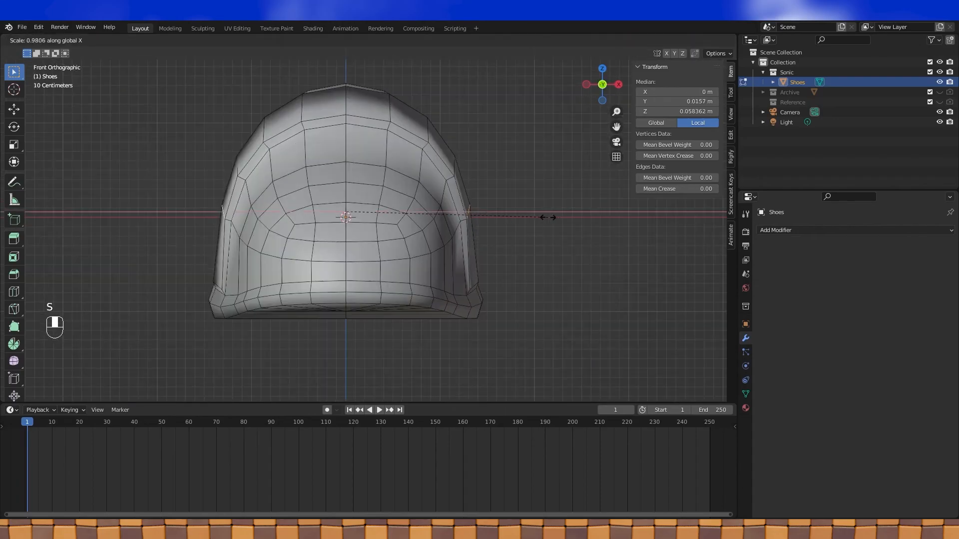
pyautogui.click(547, 216)
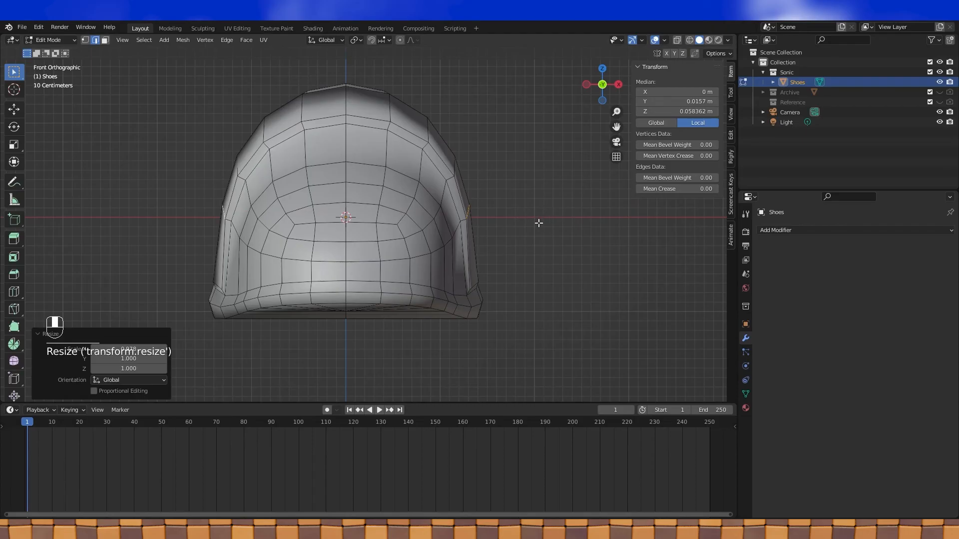
pyautogui.press('Tab')
pyautogui.moveTo(579, 216); pyautogui.dragTo(543, 234, button='middle')
pyautogui.scroll(2, 515, 231)
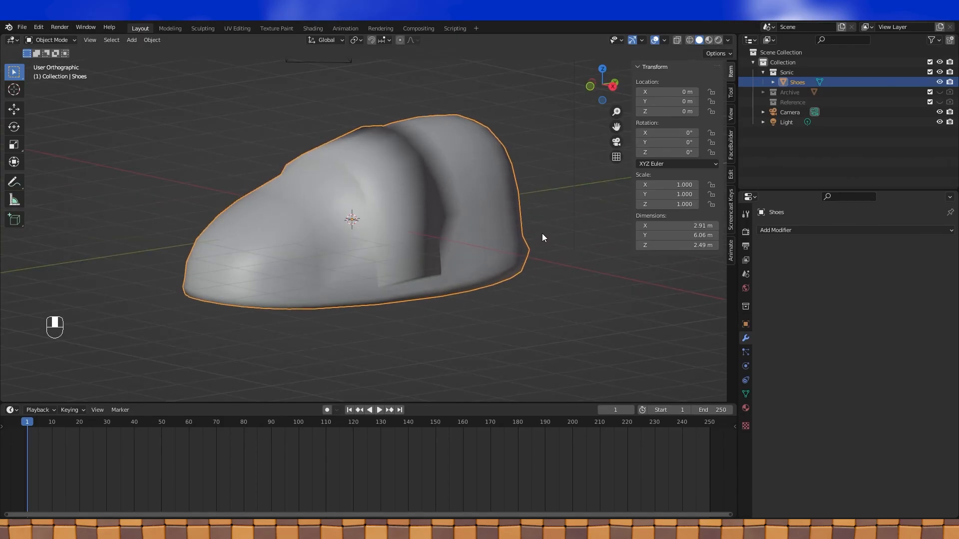
# - Add an Edge Split modifier to the shoe using sharp edges only, with edge angle off
pyautogui.press('Tab')
pyautogui.click(809, 231)
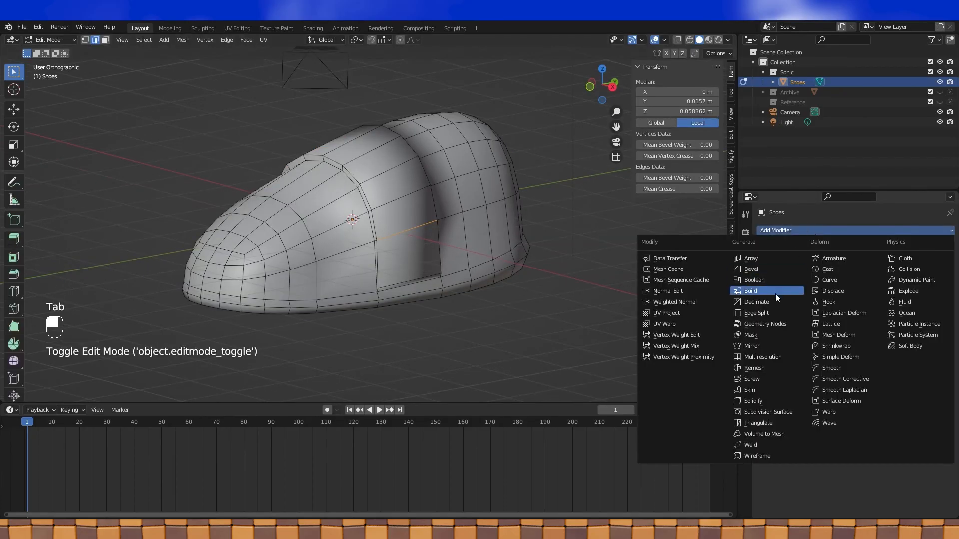
pyautogui.click(769, 313)
pyautogui.click(838, 261)
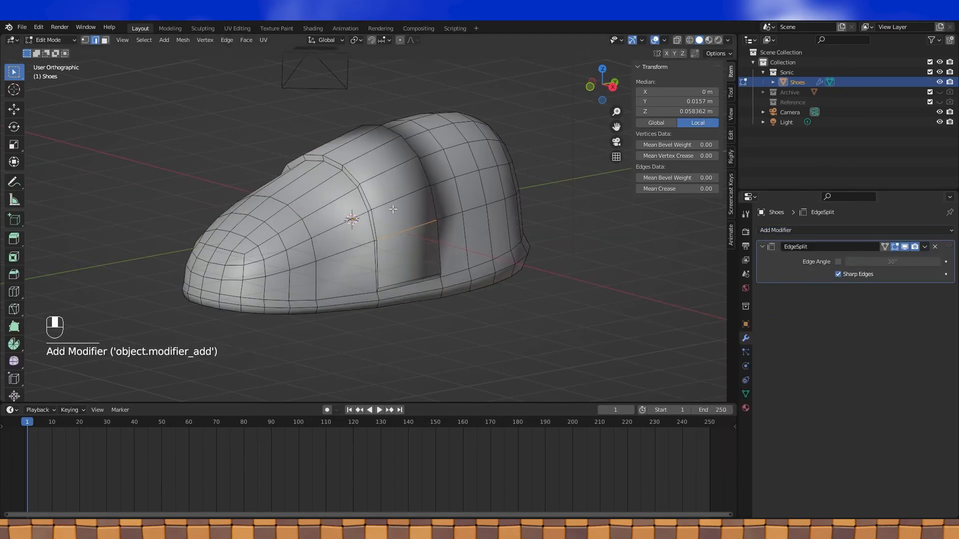
# - Mark the strap's two edge loops and a bottom strap edge as sharp
pyautogui.keyDown('alt'); pyautogui.click(378, 221); pyautogui.keyUp('alt')
pyautogui.moveTo(368, 218); pyautogui.dragTo(377, 244, button='middle')
pyautogui.keyDown('alt'); pyautogui.keyDown('shift'); pyautogui.click(383, 228); pyautogui.keyUp('shift'); pyautogui.keyUp('alt')
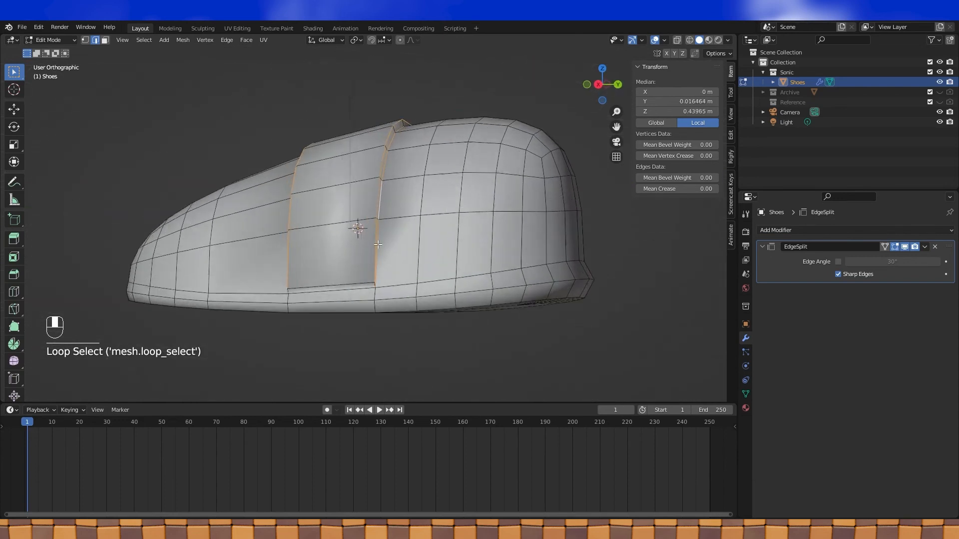
pyautogui.keyDown('shift'); pyautogui.click(350, 287); pyautogui.keyUp('shift')
pyautogui.moveTo(349, 288); pyautogui.dragTo(298, 284, button='middle')
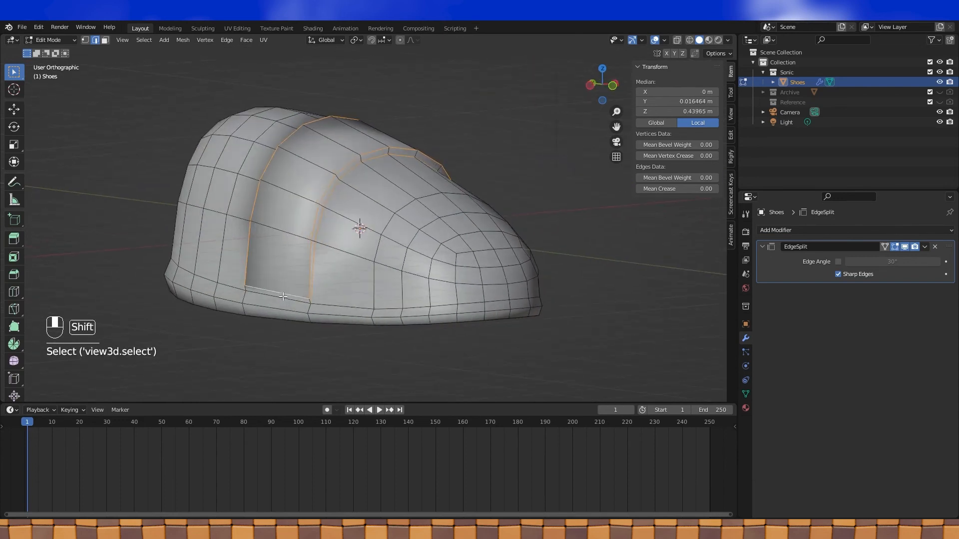
pyautogui.hotkey('ctrl', 'e')
pyautogui.click(304, 259)
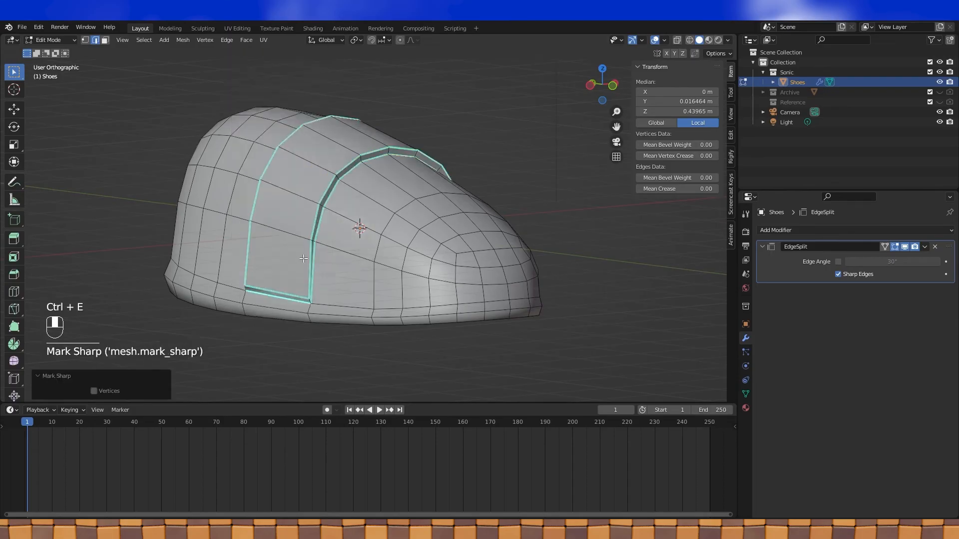
# - Mark two more short strap edges as sharp and check the shading in Object Mode
pyautogui.moveTo(304, 259); pyautogui.dragTo(341, 257, button='middle')
pyautogui.click(347, 277)
pyautogui.keyDown('shift'); pyautogui.click(249, 278); pyautogui.keyUp('shift')
pyautogui.moveTo(476, 238); pyautogui.dragTo(422, 254, button='middle')
pyautogui.hotkey('ctrl', 'e')
pyautogui.click(456, 245)
pyautogui.press('Tab')
pyautogui.scroll(-2, 364, 210)
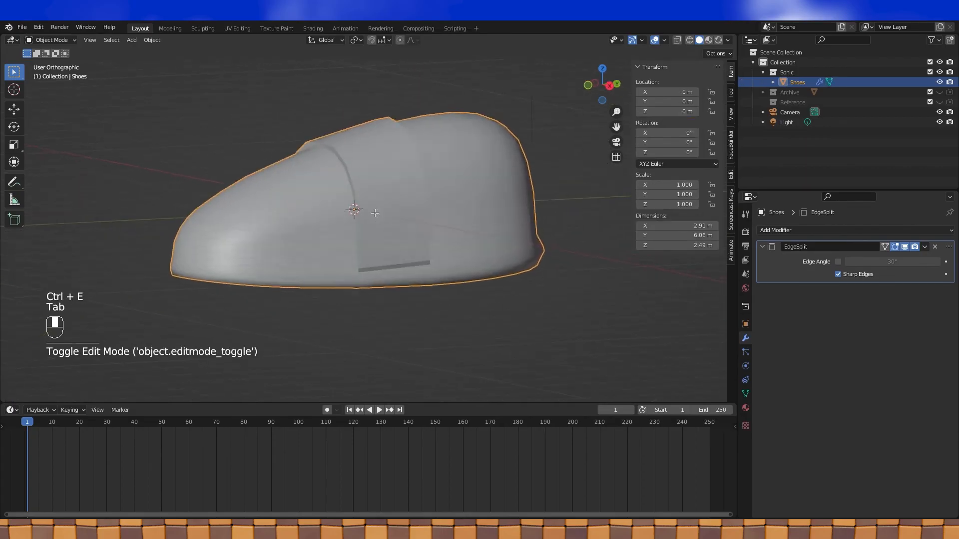
# - Mark the shoe's bottom edge loop as sharp, checking the crease from underneath
pyautogui.press('Tab')
pyautogui.keyDown('alt'); pyautogui.keyDown('shift'); pyautogui.click(364, 270); pyautogui.keyUp('shift'); pyautogui.keyUp('alt')
pyautogui.hotkey('ctrl', 'e')
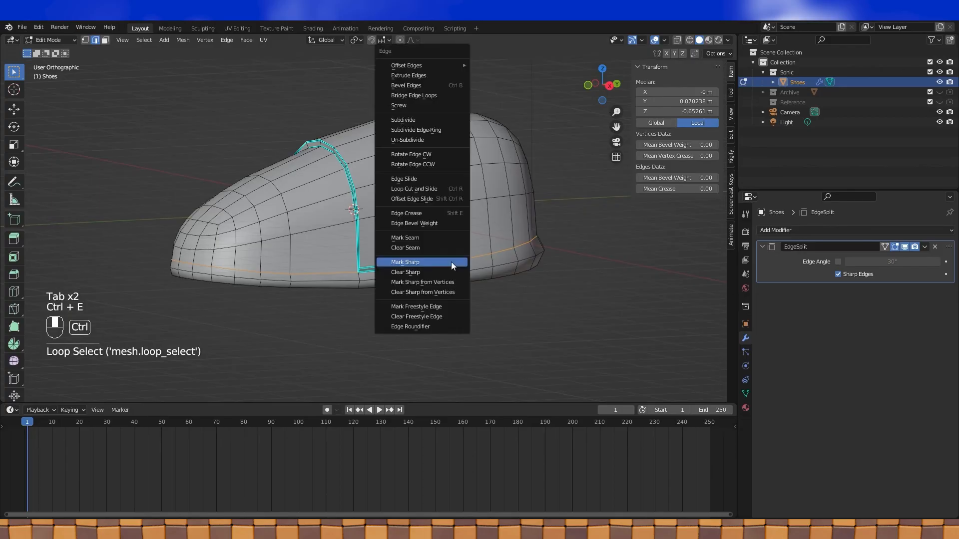
pyautogui.click(451, 262)
pyautogui.press('Tab')
pyautogui.scroll(-2, 441, 257)
pyautogui.moveTo(406, 230); pyautogui.dragTo(399, 209, button='middle')
pyautogui.press('Tab')
pyautogui.scroll(1, 398, 208)
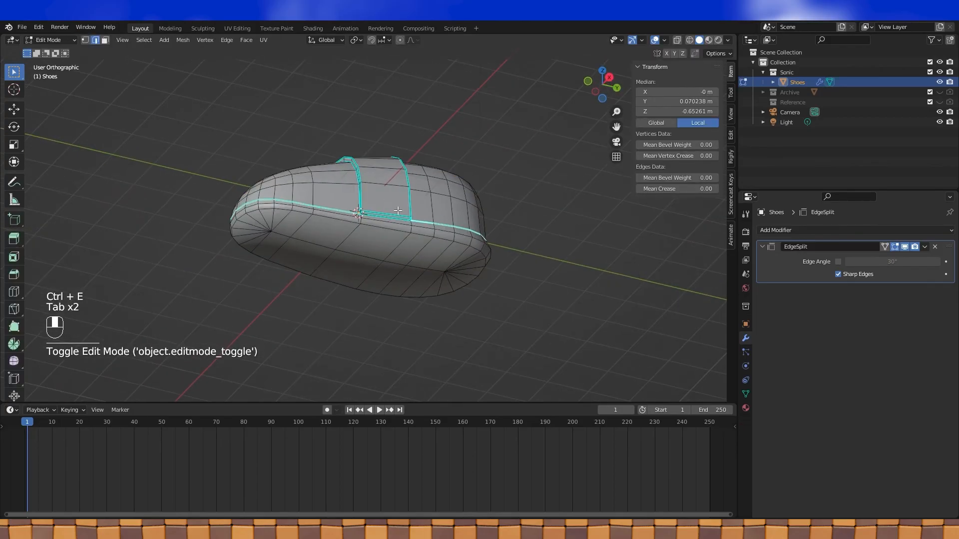
pyautogui.keyDown('alt'); pyautogui.click(368, 226); pyautogui.keyUp('alt')
pyautogui.hotkey('ctrl', 'e')
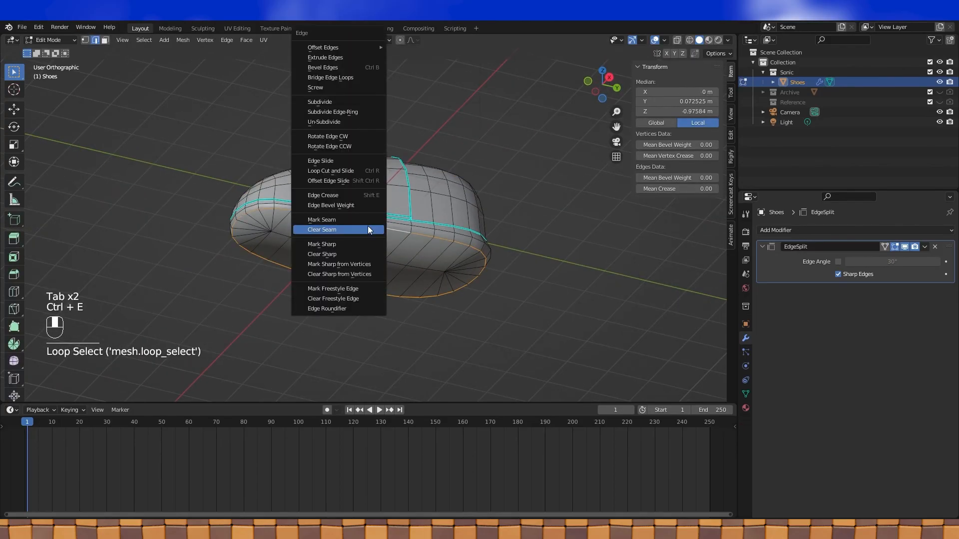
pyautogui.click(331, 245)
pyautogui.press('Tab')
pyautogui.moveTo(460, 228); pyautogui.dragTo(374, 261, button='middle')
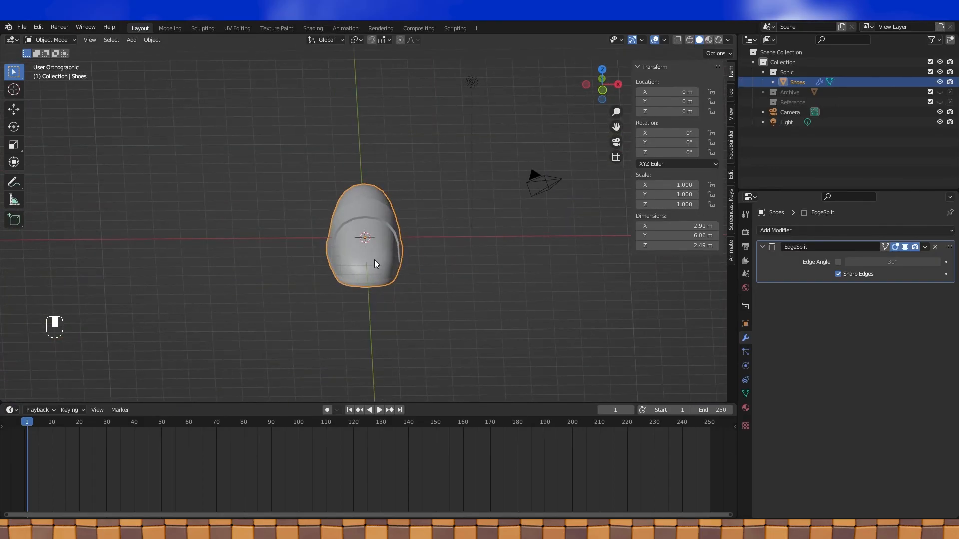
# - Raise the shoe in front view to Z 1.0754 m
pyautogui.press('KP_1')
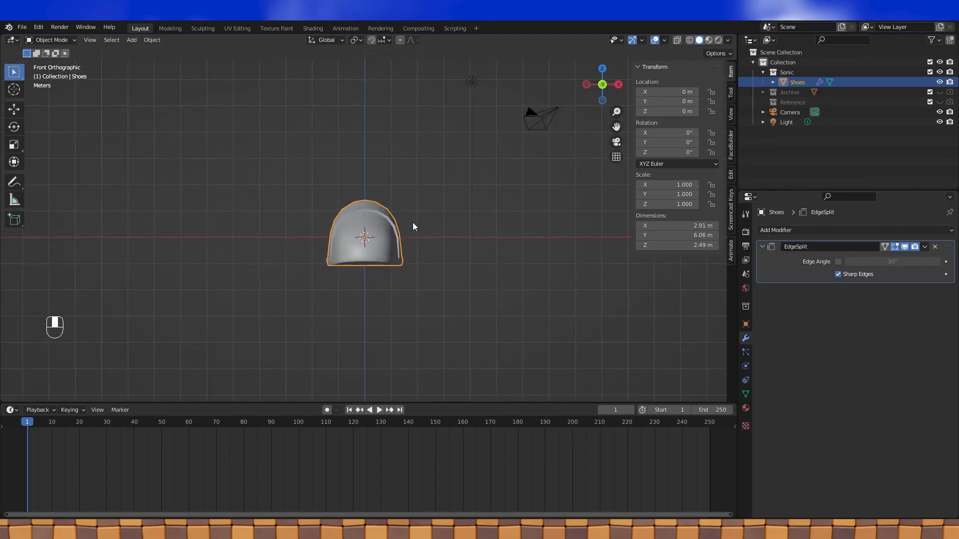
pyautogui.keyDown('shift'); pyautogui.moveTo(433, 221); pyautogui.dragTo(413, 226, button='middle'); pyautogui.keyUp('shift')
pyautogui.scroll(1, 406, 223)
pyautogui.press('g')
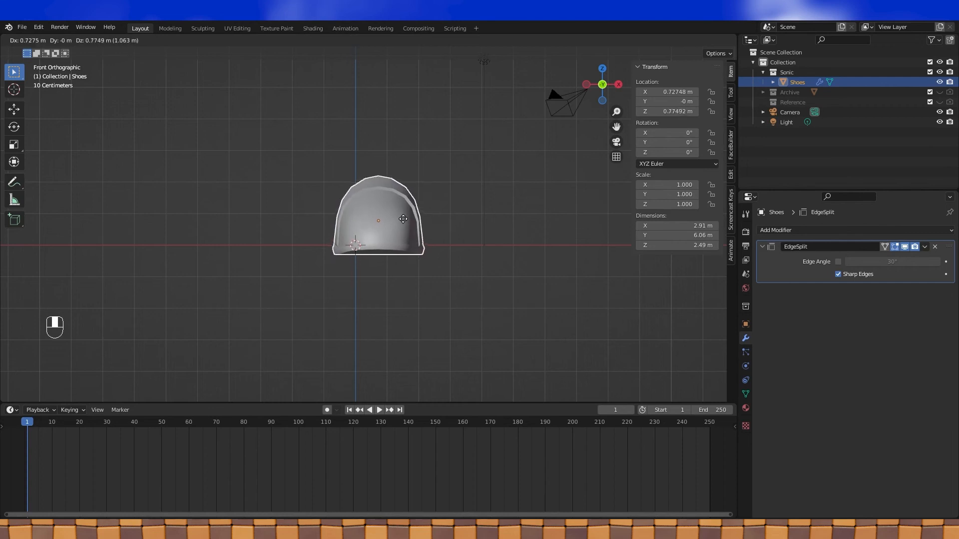
pyautogui.click(406, 214)
pyautogui.moveTo(406, 214); pyautogui.dragTo(387, 200, button='middle')
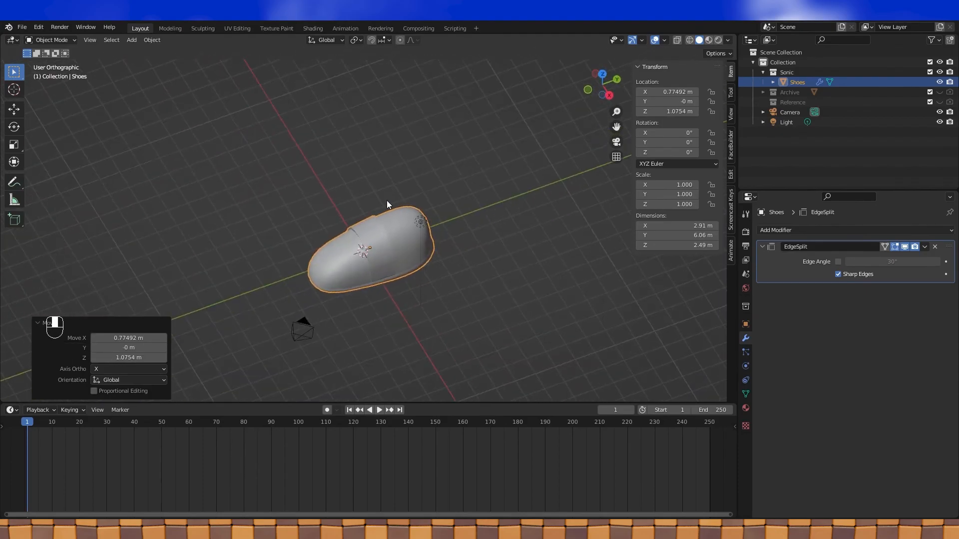
pyautogui.moveTo(525, 239); pyautogui.dragTo(514, 253, button='middle')
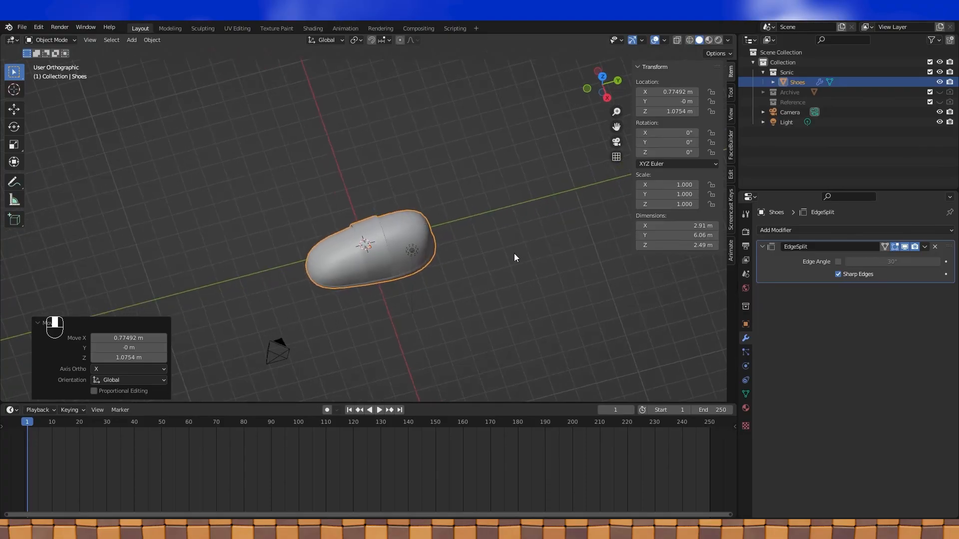
# - Slide the shoe along Y to -1.5407 m and check its placement from top view
pyautogui.press('g')
pyautogui.press('y')
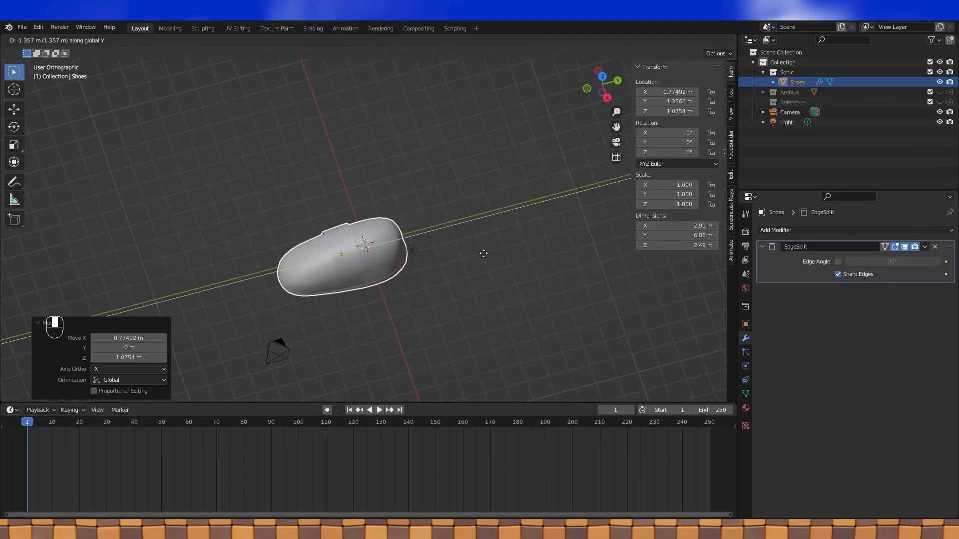
pyautogui.click(481, 255)
pyautogui.moveTo(460, 263); pyautogui.dragTo(358, 227, button='middle')
pyautogui.press('KP_7')
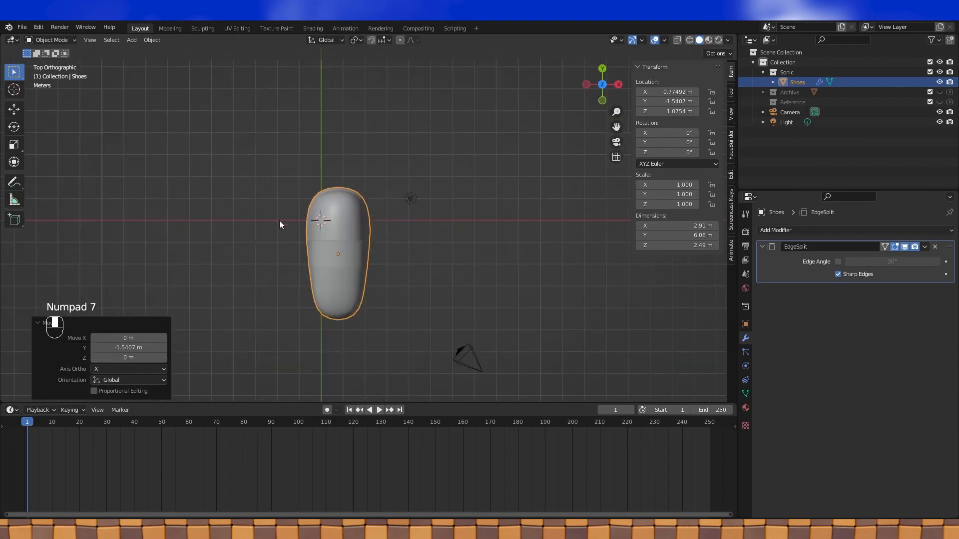
pyautogui.moveTo(338, 223); pyautogui.dragTo(452, 185, button='middle')
# - Add a Mirror modifier to the shoe
pyautogui.click(807, 230)
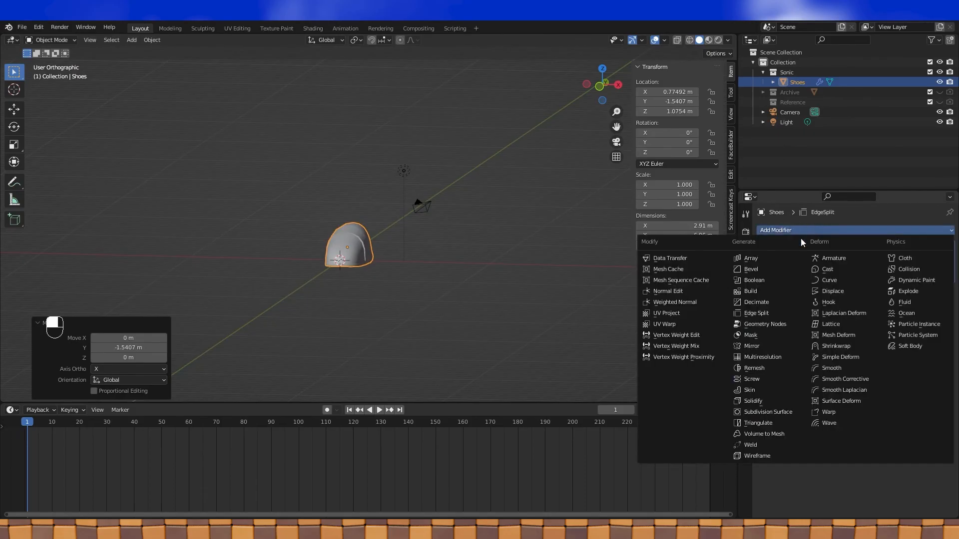
pyautogui.click(748, 347)
pyautogui.moveTo(649, 280); pyautogui.dragTo(558, 212, button='middle')
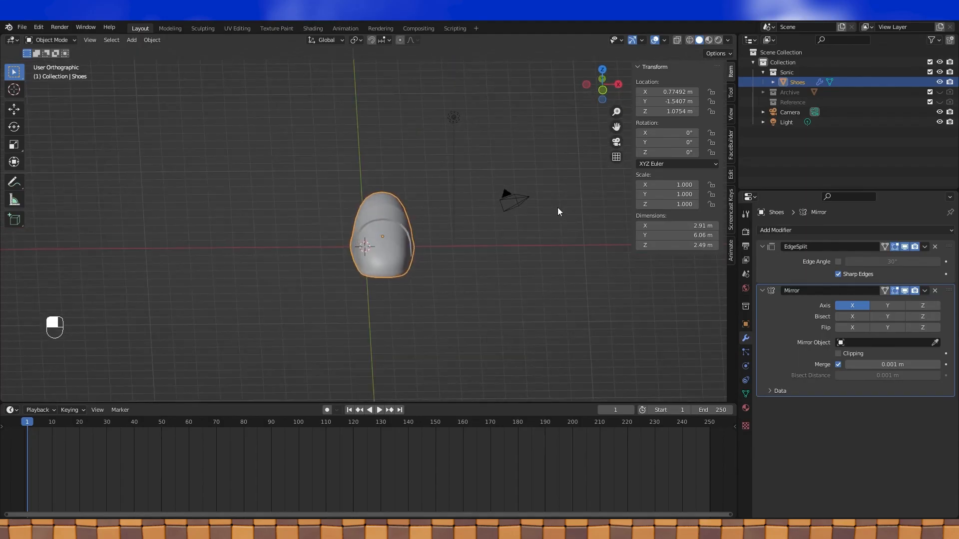
# - Add a plain-axes Empty at the origin and set it as the shoe's Mirror Object
pyautogui.press('KP_1')
pyautogui.hotkey('shift', 'a')
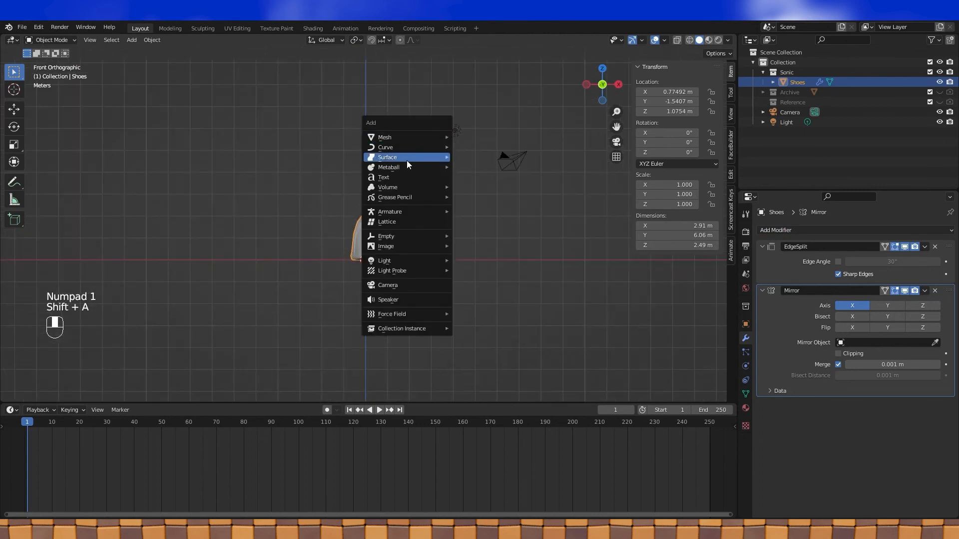
pyautogui.moveTo(397, 236)
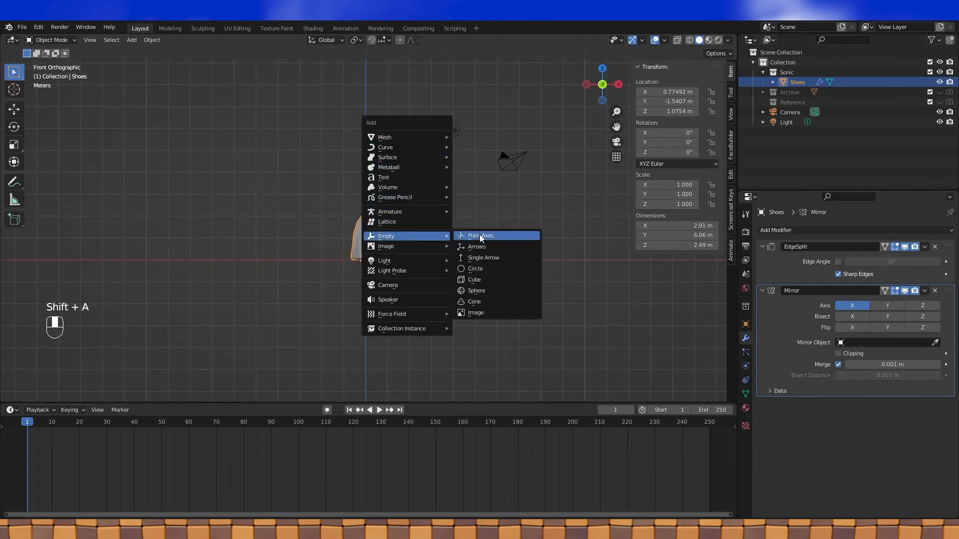
pyautogui.click(479, 236)
pyautogui.click(413, 229)
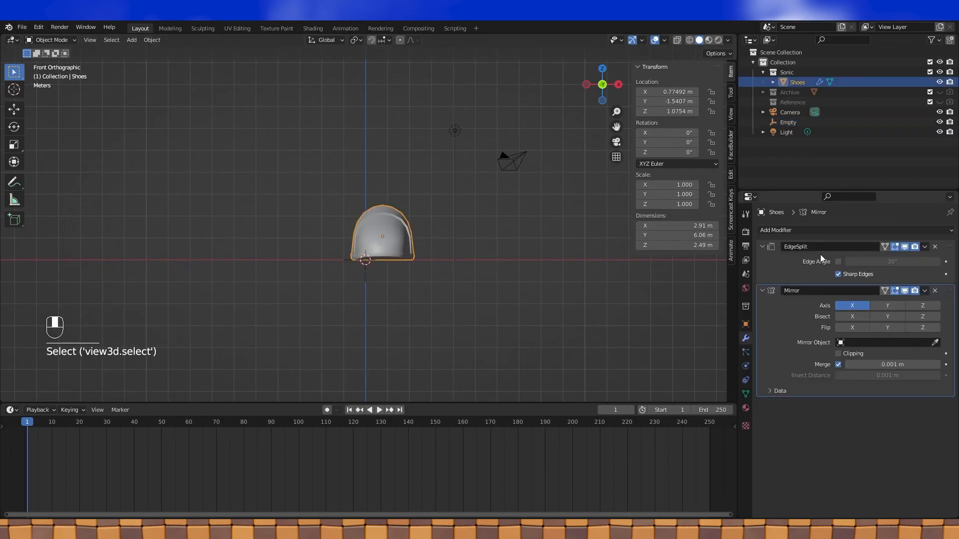
pyautogui.click(891, 339)
pyautogui.click(856, 367)
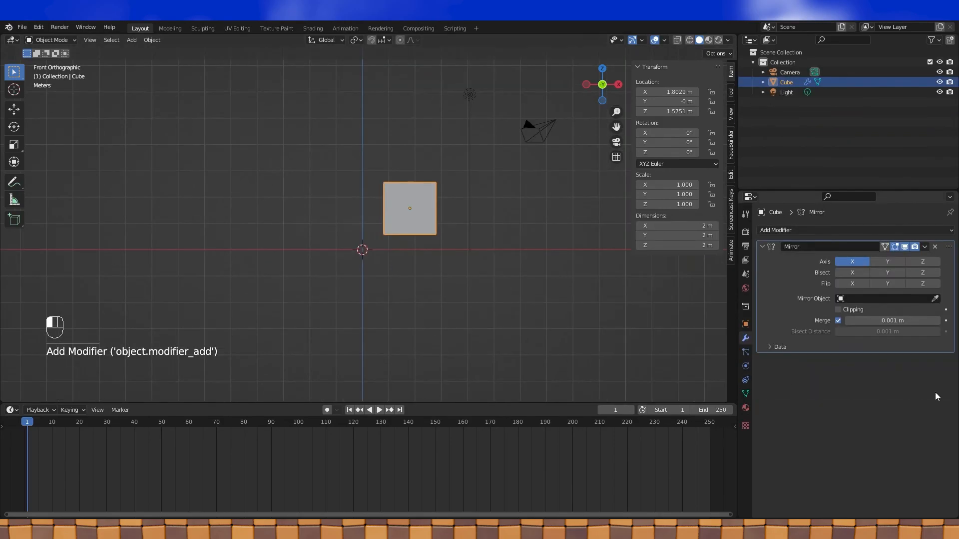
# - Apply the cube's location and move its origin to the 3D cursor
pyautogui.hotkey('ctrl', 'a')
pyautogui.click(389, 263)
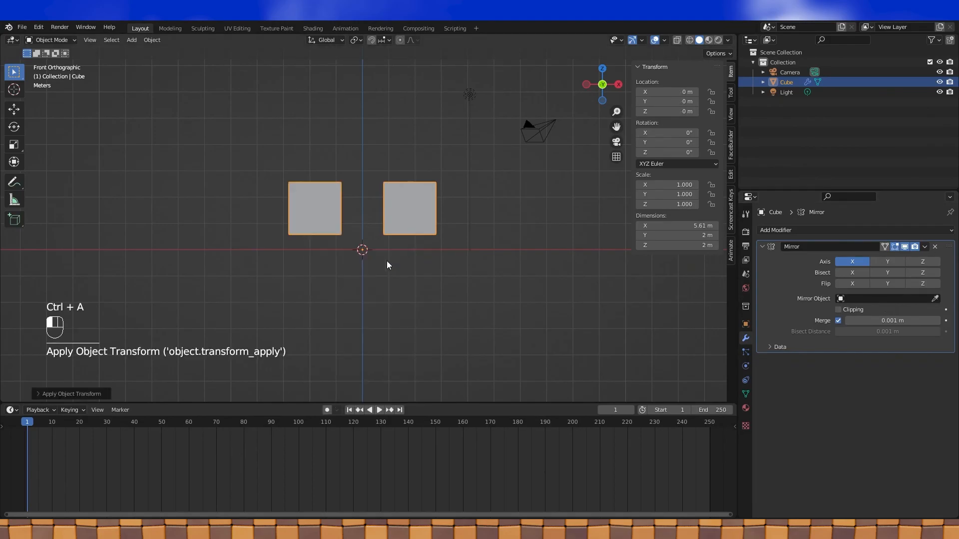
pyautogui.click(152, 40)
pyautogui.moveTo(163, 61)
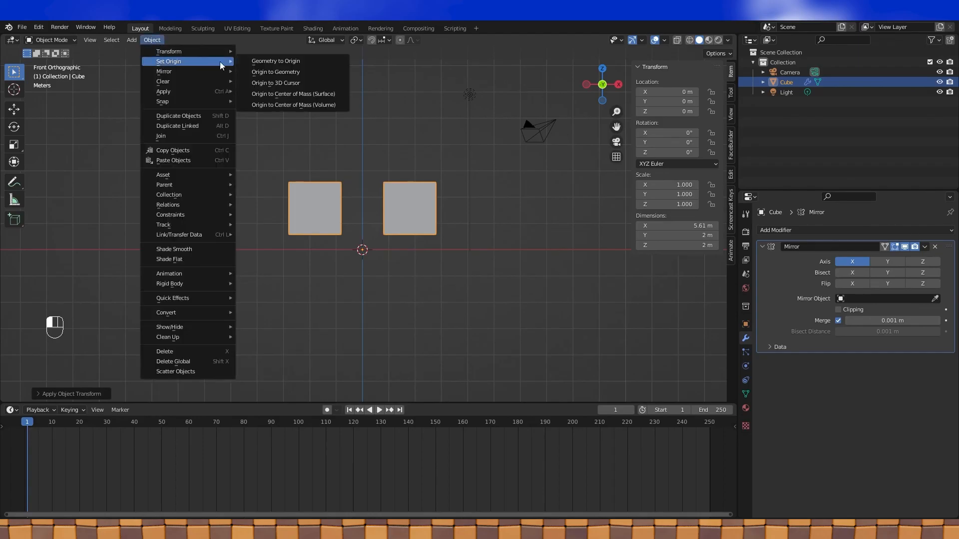
pyautogui.click(277, 83)
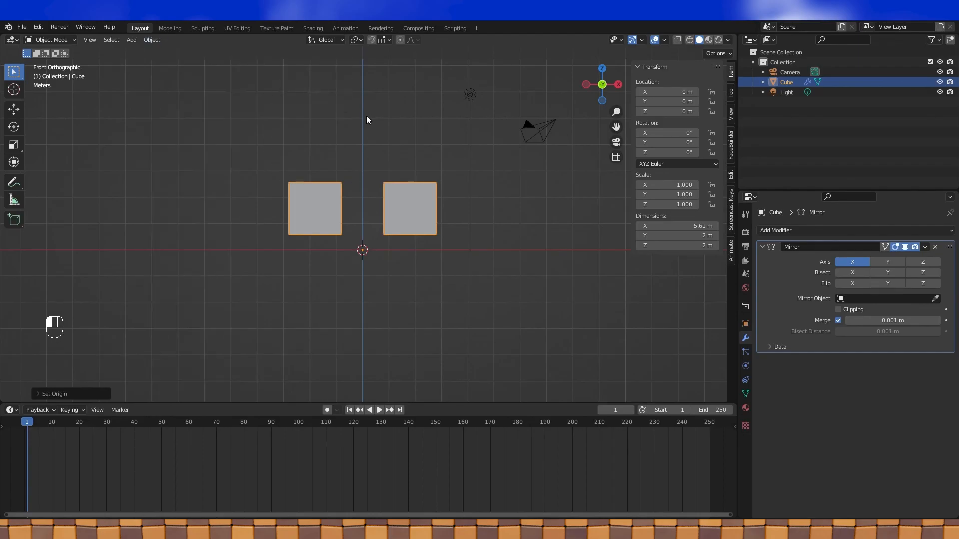
# - Raise the 3D cursor to Z 4.2 m and set the cube's origin there
pyautogui.hotkey('shift', 's')
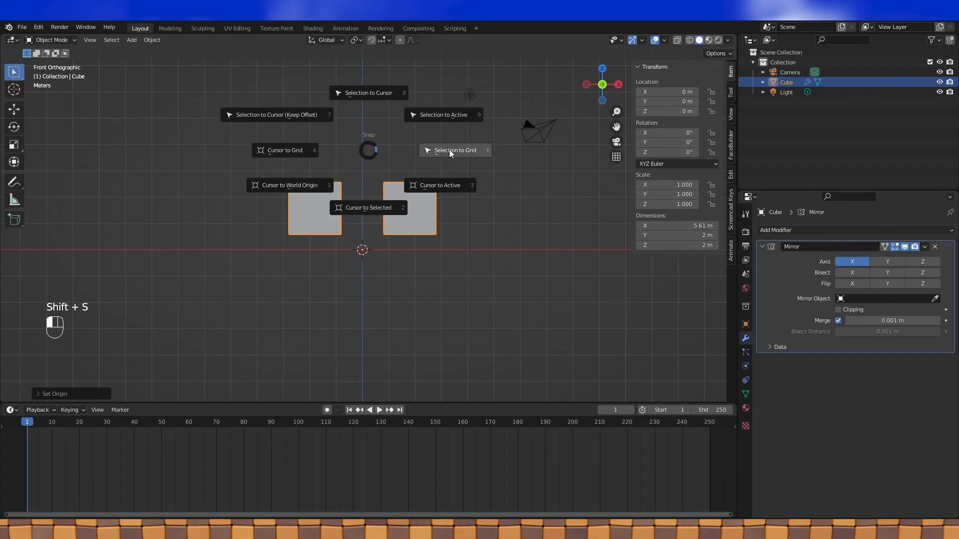
pyautogui.click(732, 115)
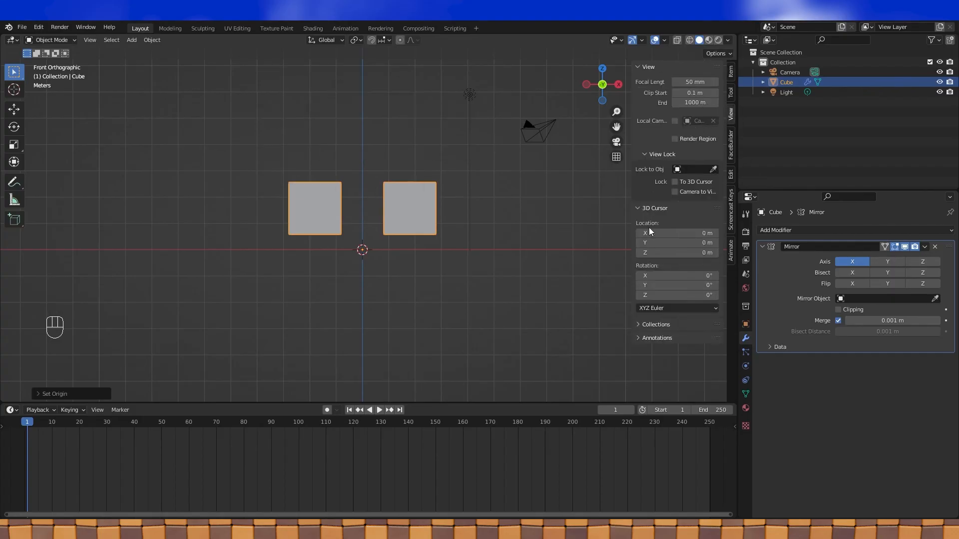
pyautogui.moveTo(671, 253)
pyautogui.mouseDown()
pyautogui.moveTo(687, 253)
pyautogui.moveTo(671, 253)
pyautogui.mouseUp()
pyautogui.click(159, 41)
pyautogui.moveTo(173, 62)
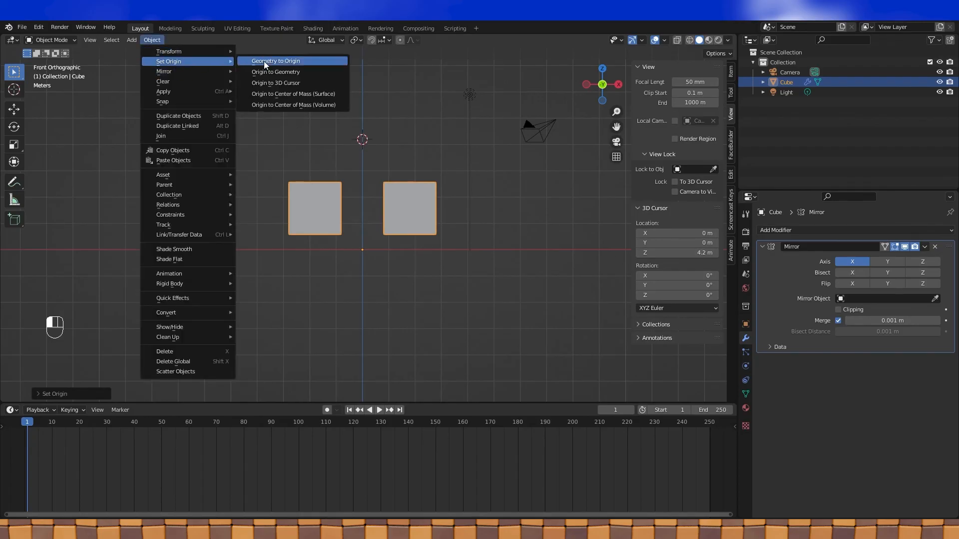
pyautogui.click(270, 84)
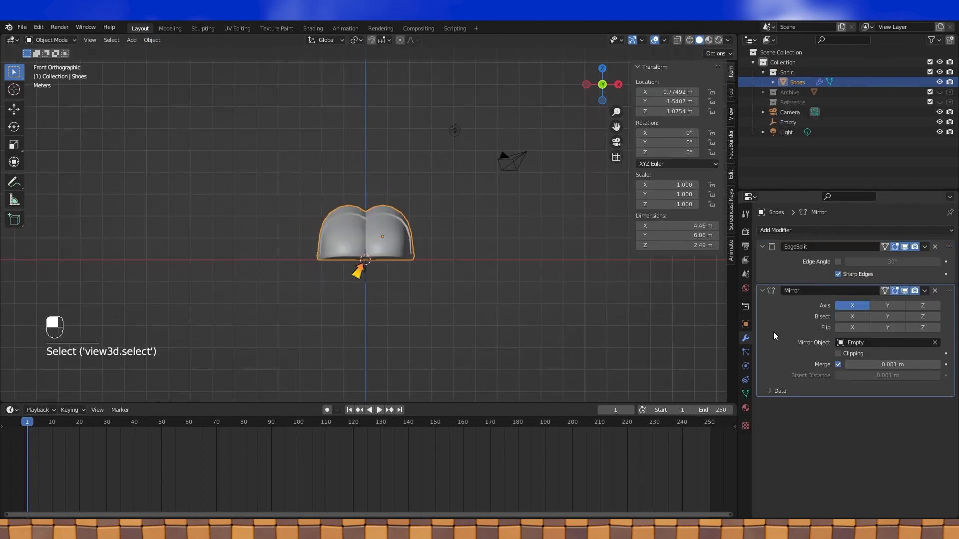
# - Deselect the shoes, orbit to inspect the mirrored pair, and save the file
pyautogui.click(497, 206)
pyautogui.moveTo(497, 206); pyautogui.dragTo(413, 240, button='middle')
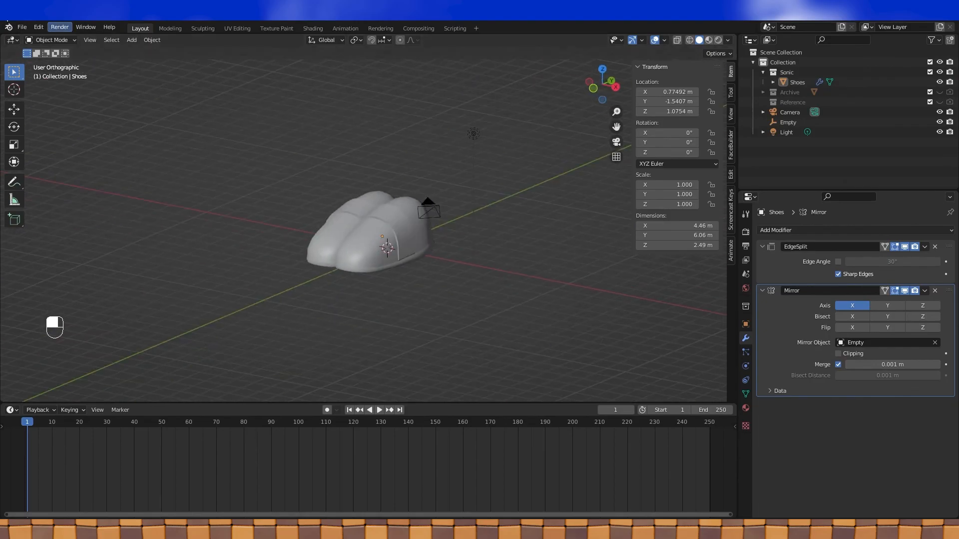
pyautogui.click(47, 90)
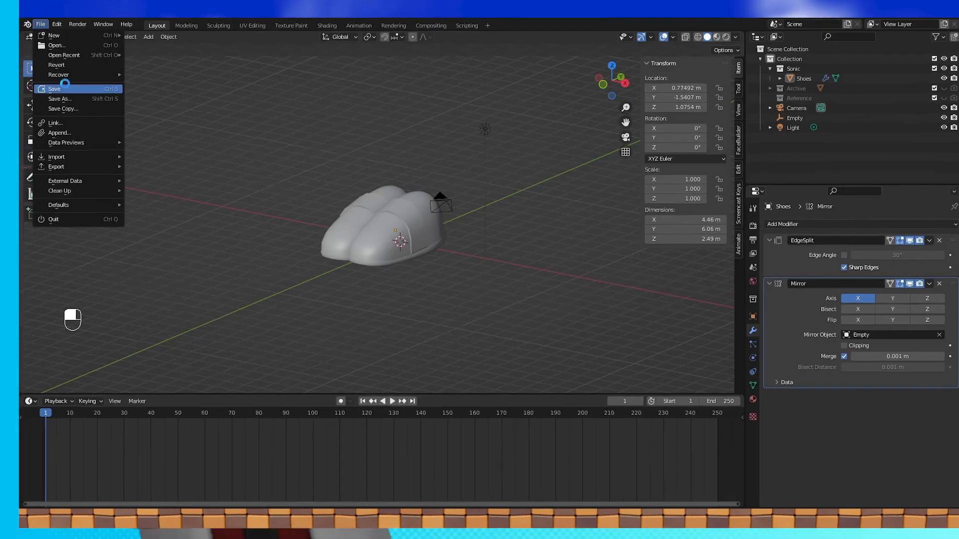